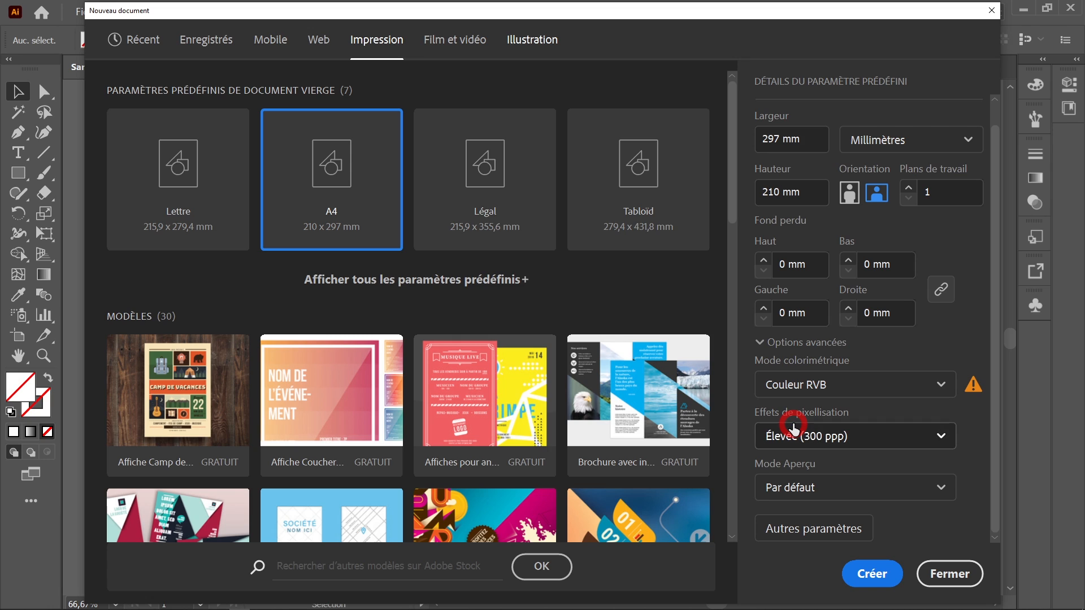
# Create the landscape RGB document with 300 ppi raster effects and place Graffiti.jpg about 131 mm wide in the artboard's upper-left area
pyautogui.click(860, 574)
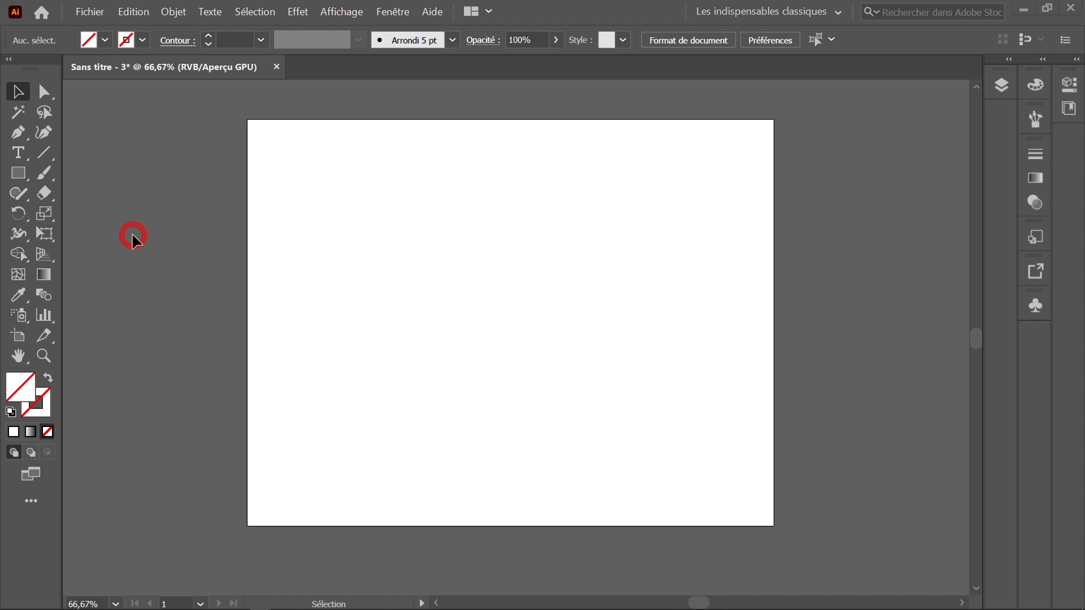
pyautogui.click(90, 11)
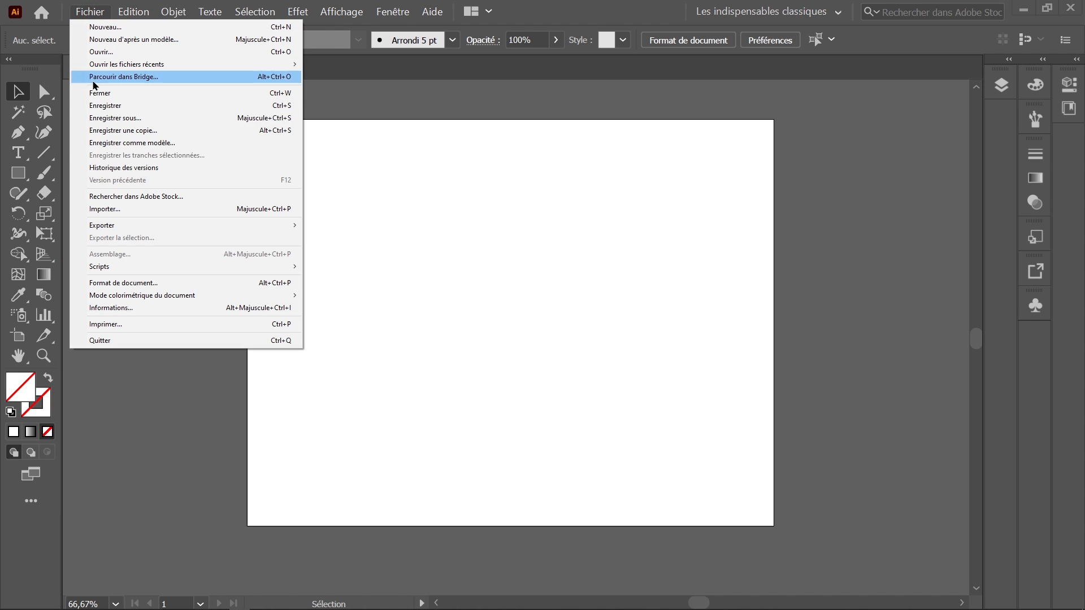
pyautogui.click(111, 216)
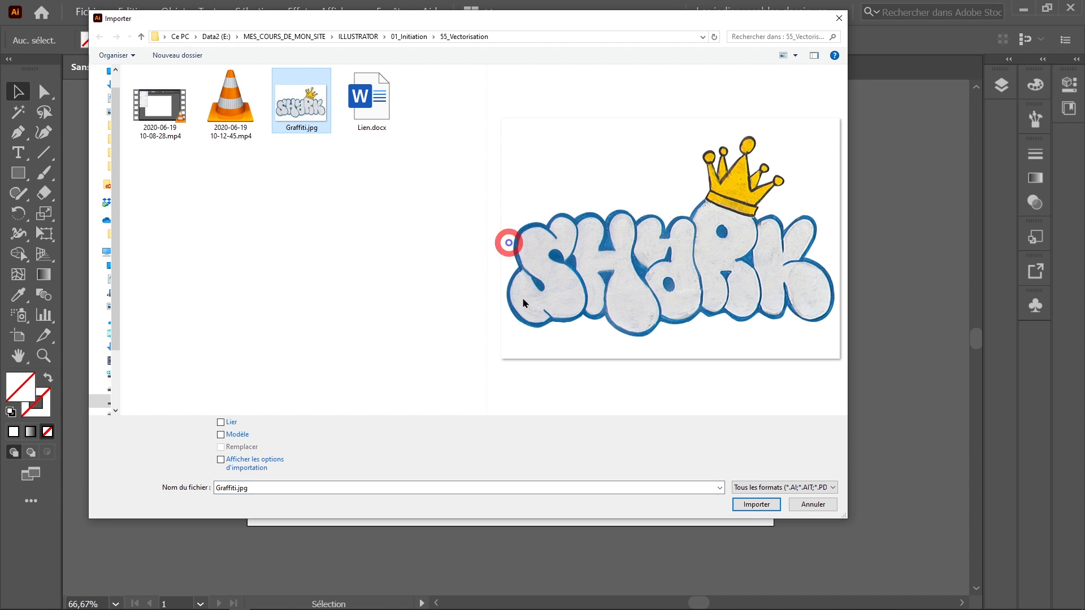
pyautogui.click(749, 506)
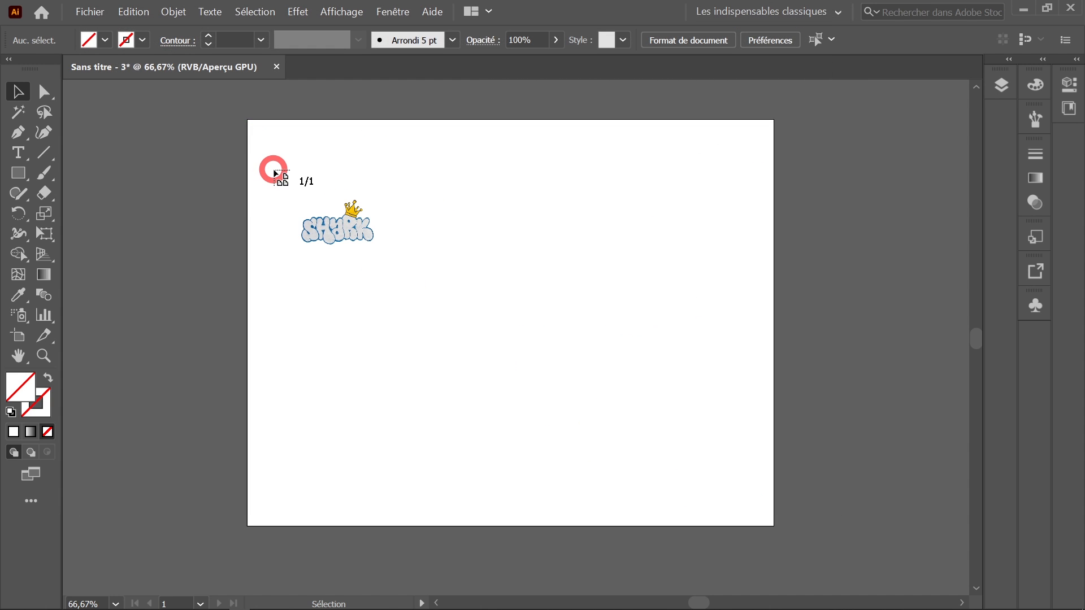
pyautogui.moveTo(278, 148); pyautogui.dragTo(642, 325)
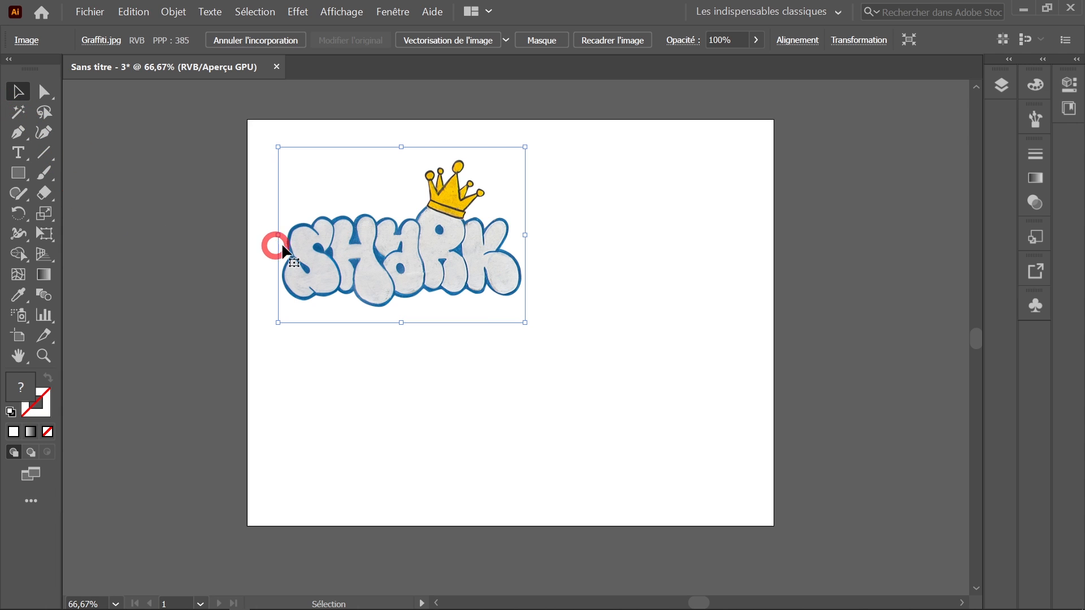
# Move the placed graffiti image to near the artboard's horizontal centre, at about X 138 mm and Y 81 mm
pyautogui.moveTo(374, 260); pyautogui.dragTo(478, 299)
pyautogui.scroll(2, 478, 300)
pyautogui.moveTo(527, 297); pyautogui.dragTo(500, 354)
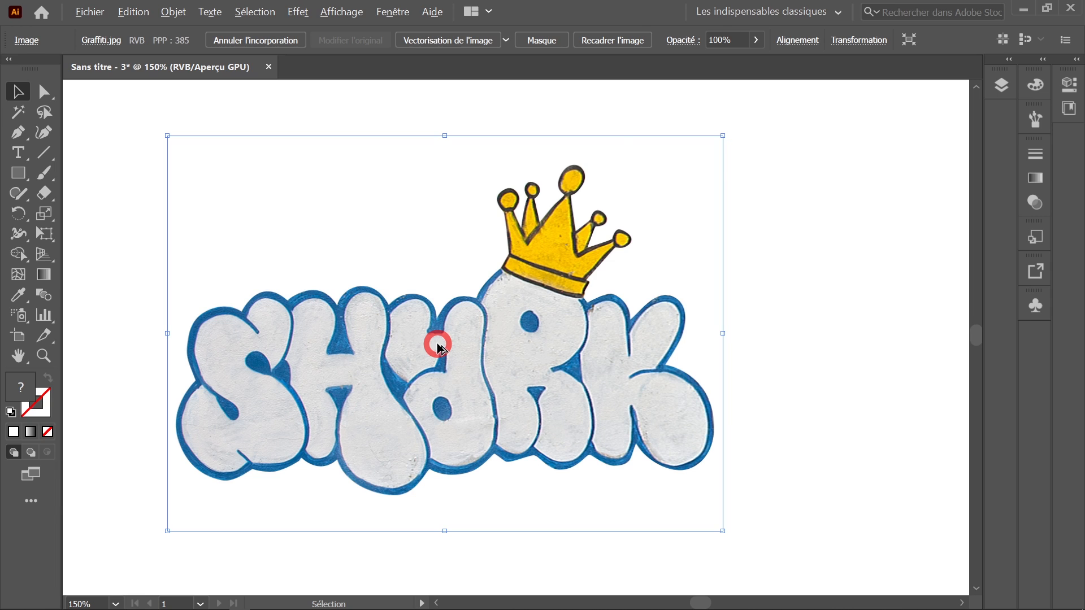
pyautogui.scroll(1, 438, 346)
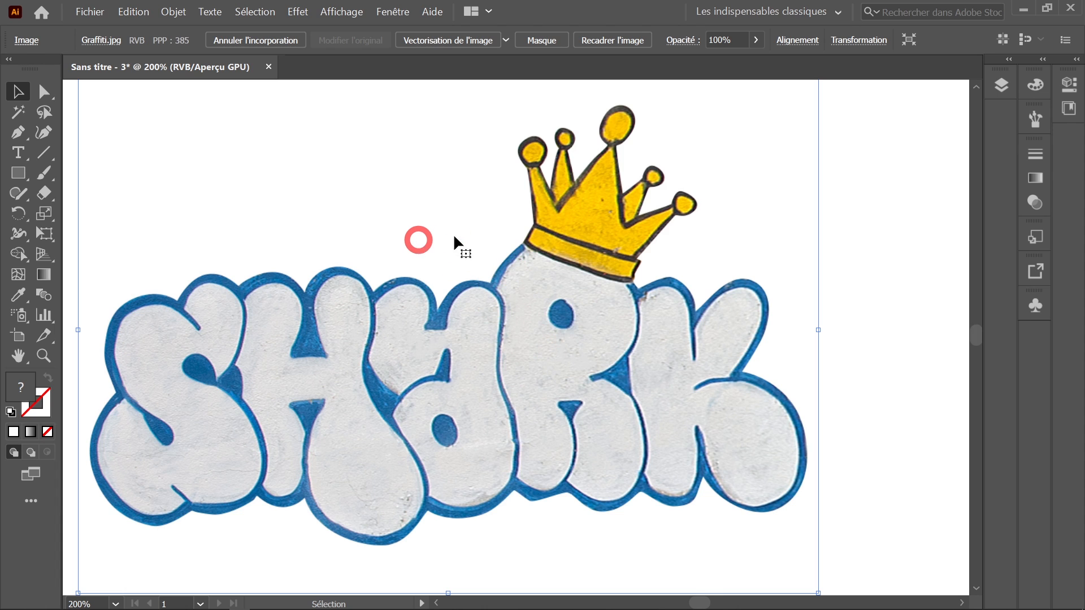
# Display the document's colour swatches (Nuancier) over the artwork and enlarge their display area
pyautogui.click(392, 12)
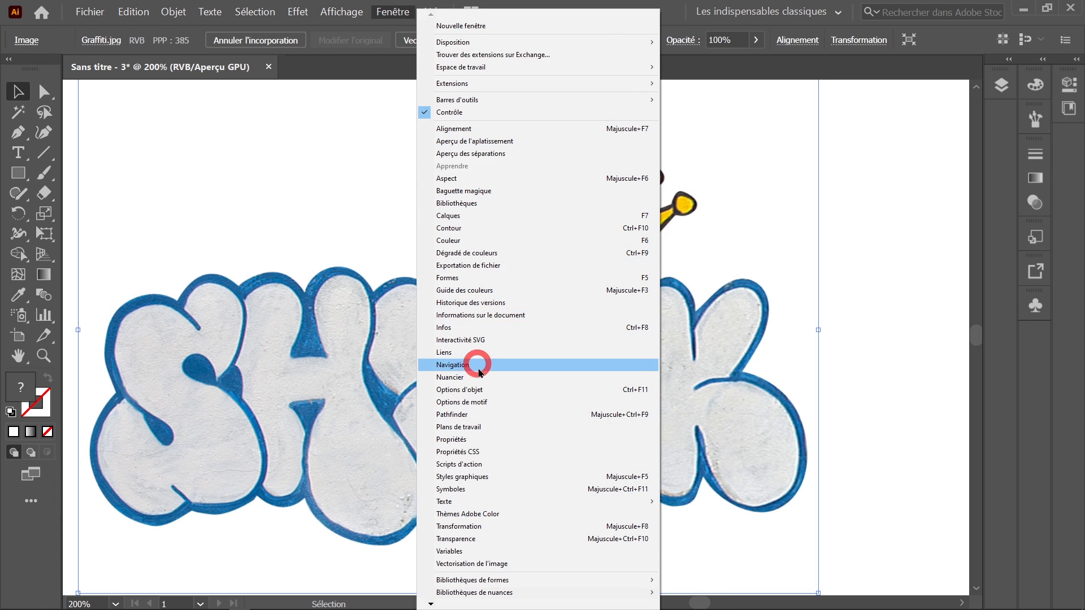
pyautogui.click(452, 377)
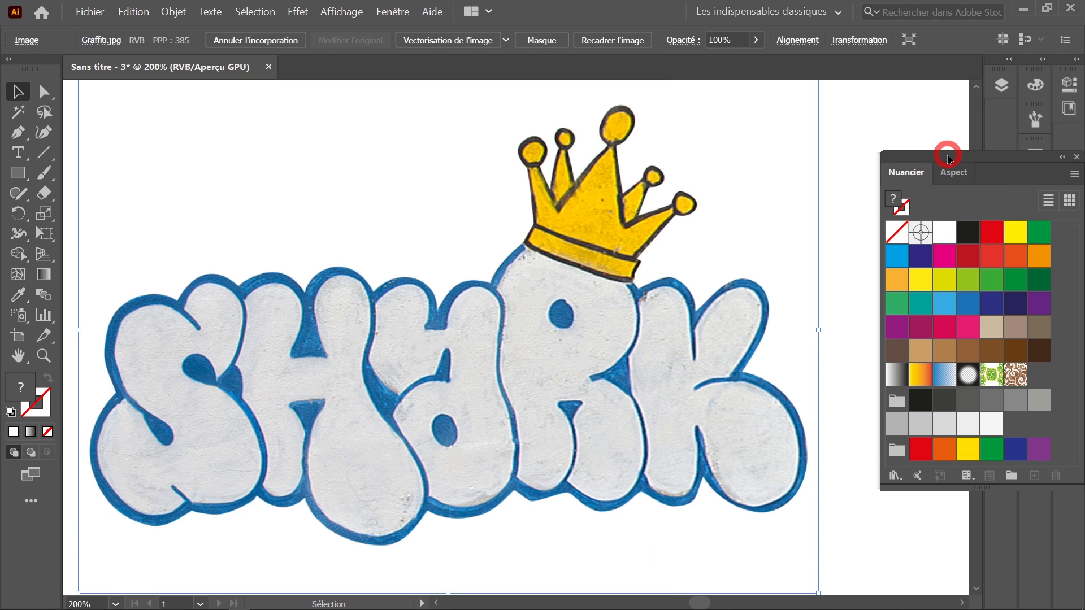
pyautogui.moveTo(948, 158); pyautogui.dragTo(501, 130)
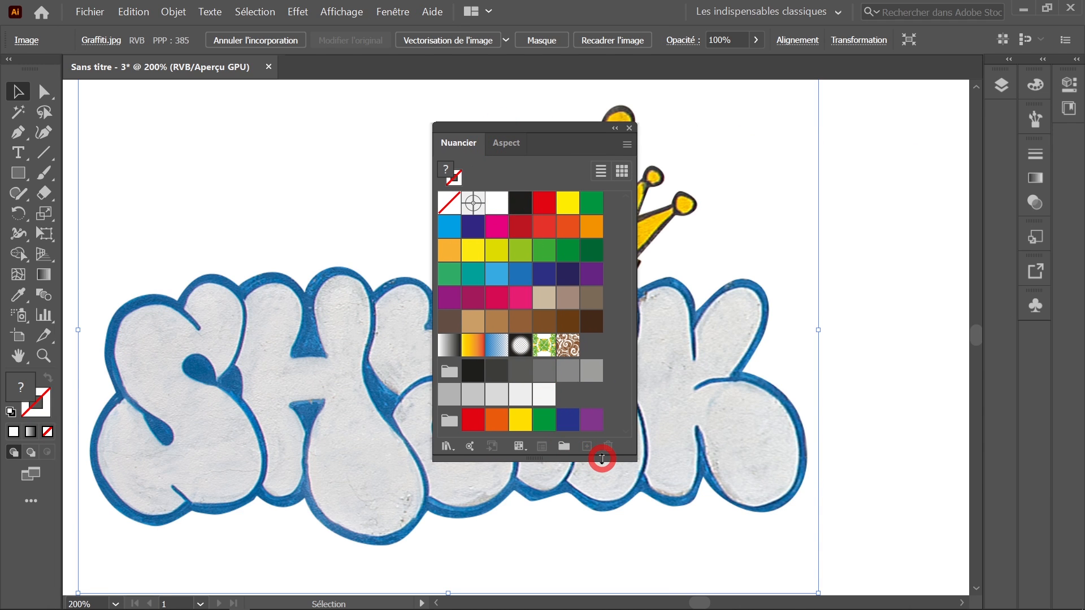
pyautogui.moveTo(602, 459); pyautogui.dragTo(602, 493)
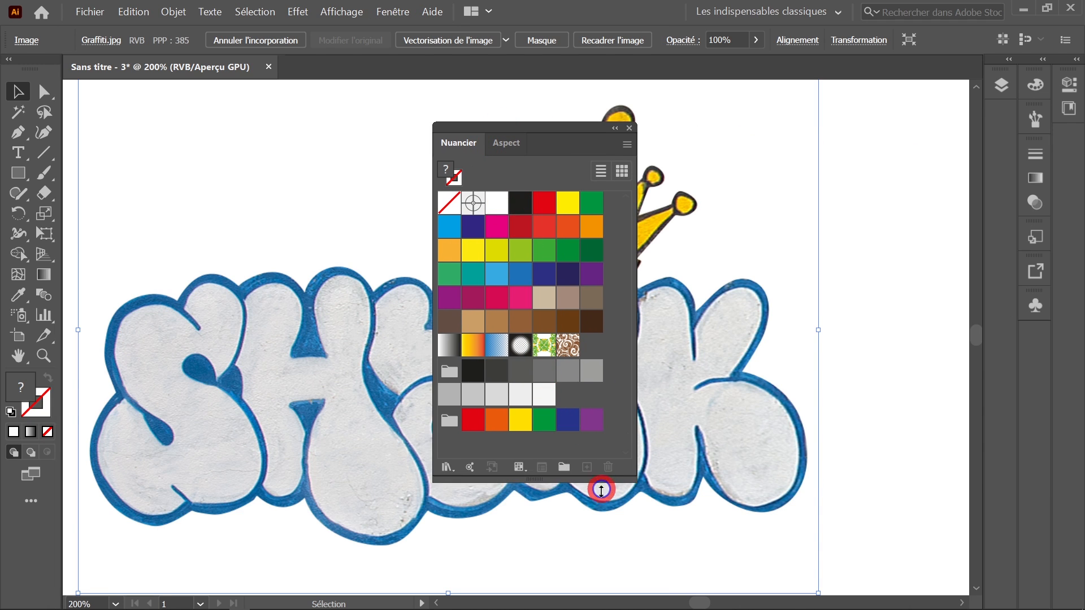
# Select all unused swatches in the document and delete them
pyautogui.click(630, 145)
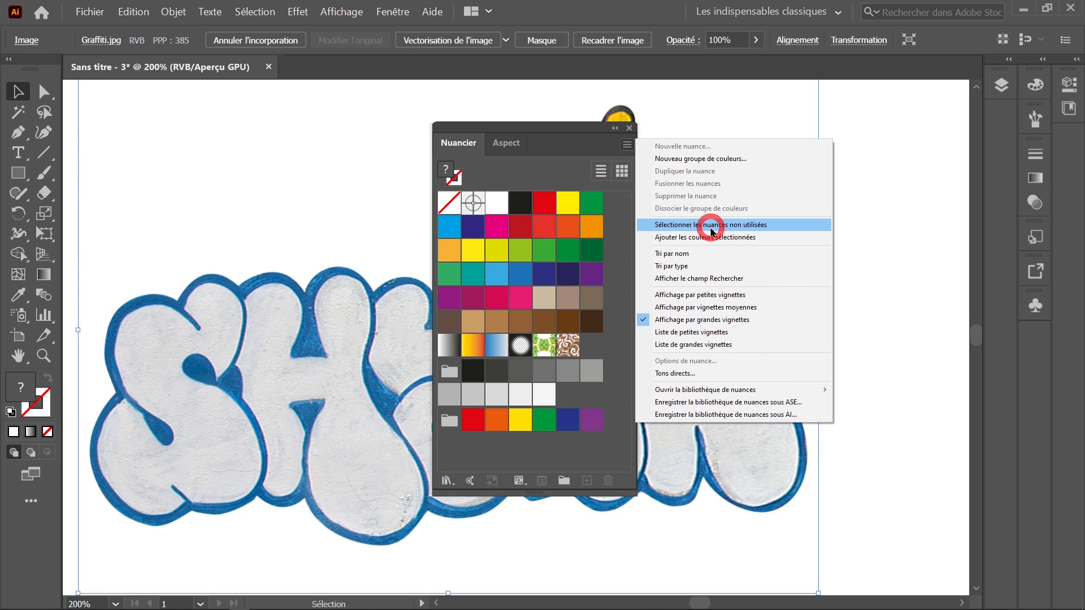
pyautogui.click(785, 230)
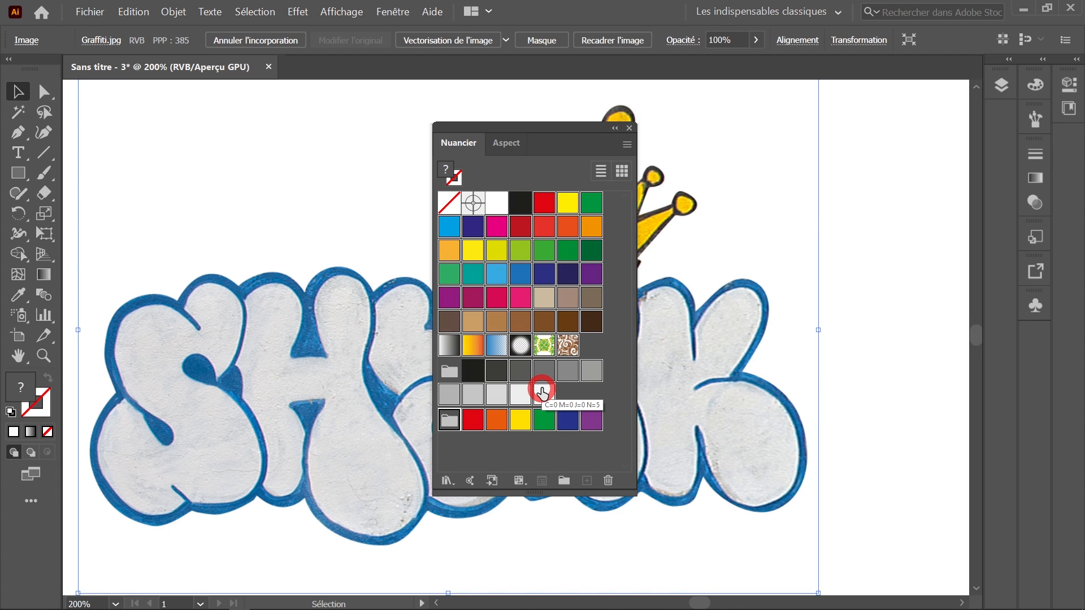
pyautogui.click(609, 481)
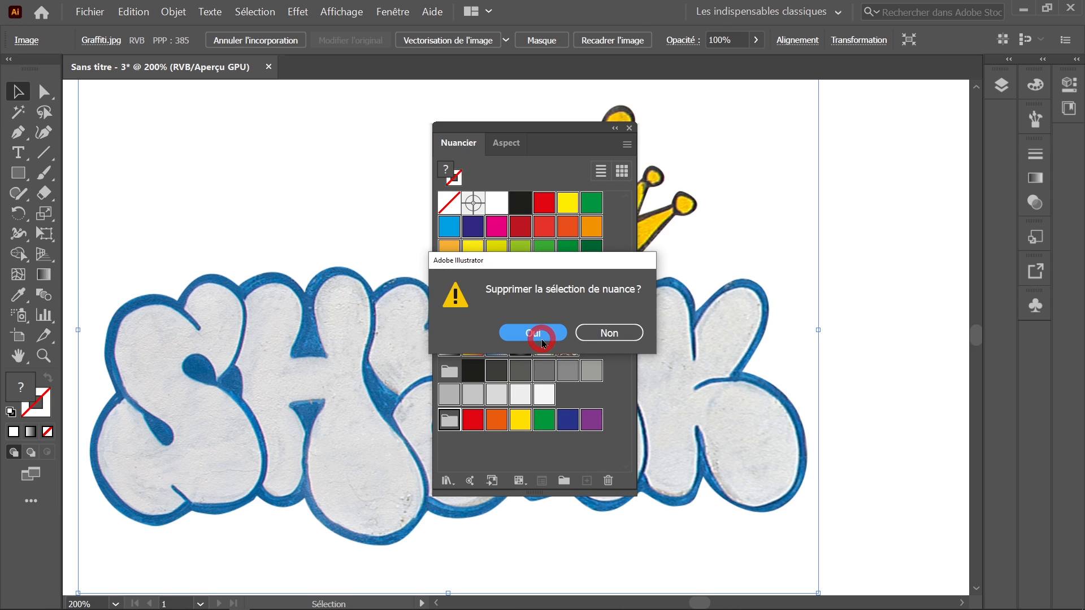
pyautogui.click(542, 341)
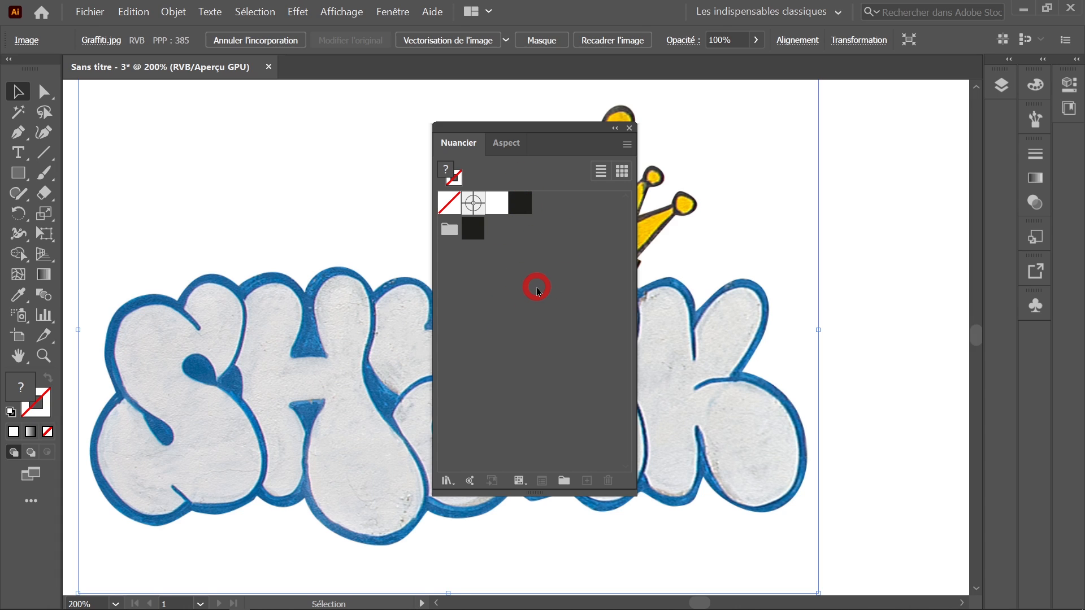
pyautogui.click(448, 481)
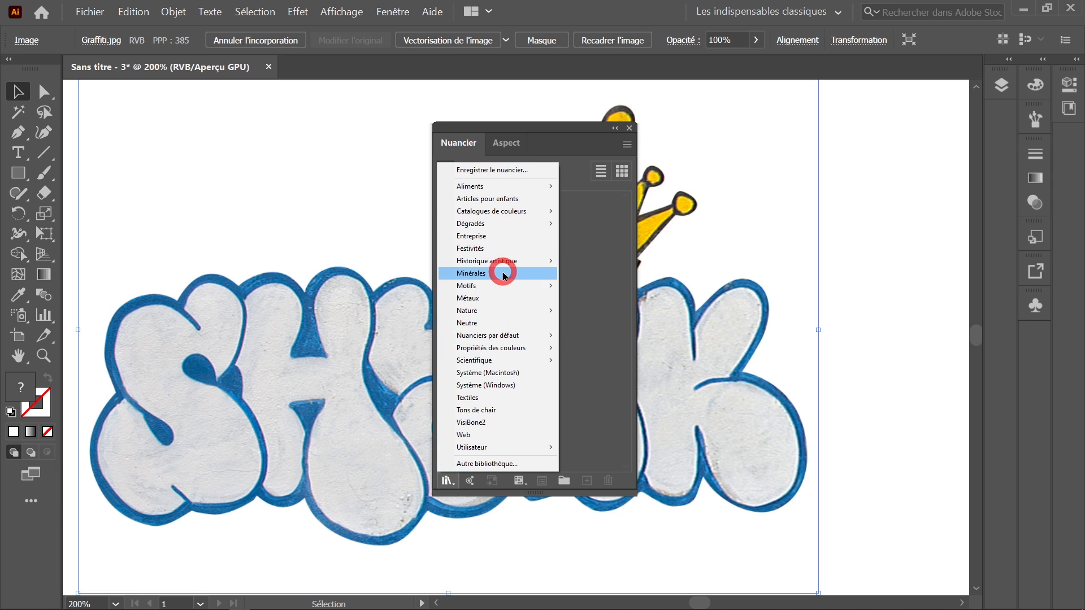
pyautogui.moveTo(482, 342)
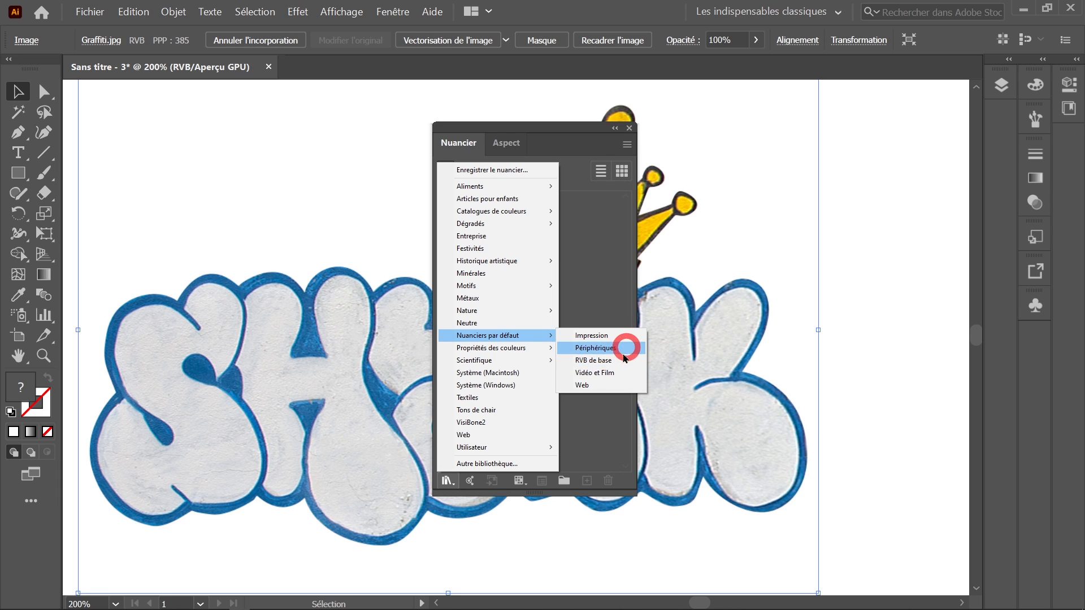
pyautogui.click(607, 297)
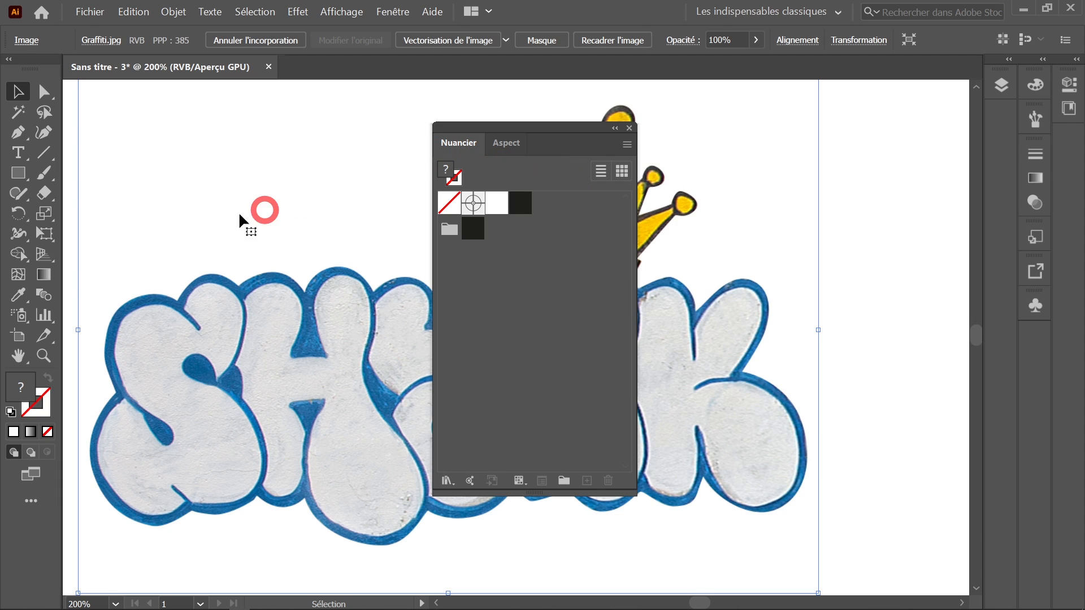
# Sample the crown's yellow with the Eyedropper and save it as a global swatch, R=255 V=203 B=1
pyautogui.click(20, 296)
pyautogui.moveTo(559, 128); pyautogui.dragTo(780, 228)
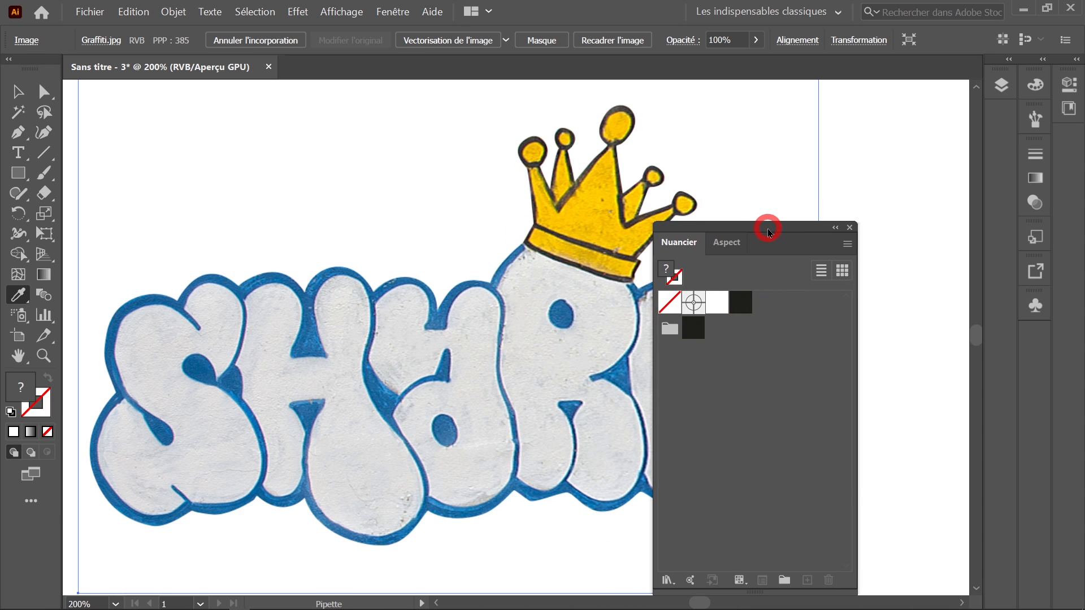
pyautogui.moveTo(765, 228); pyautogui.dragTo(779, 158)
pyautogui.click(592, 198)
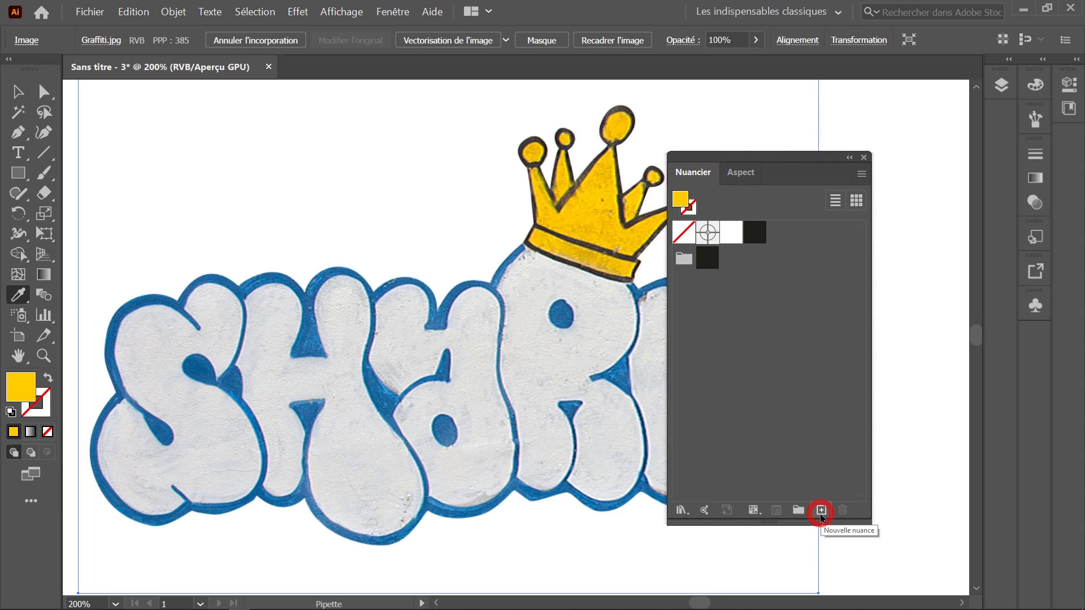
pyautogui.click(821, 511)
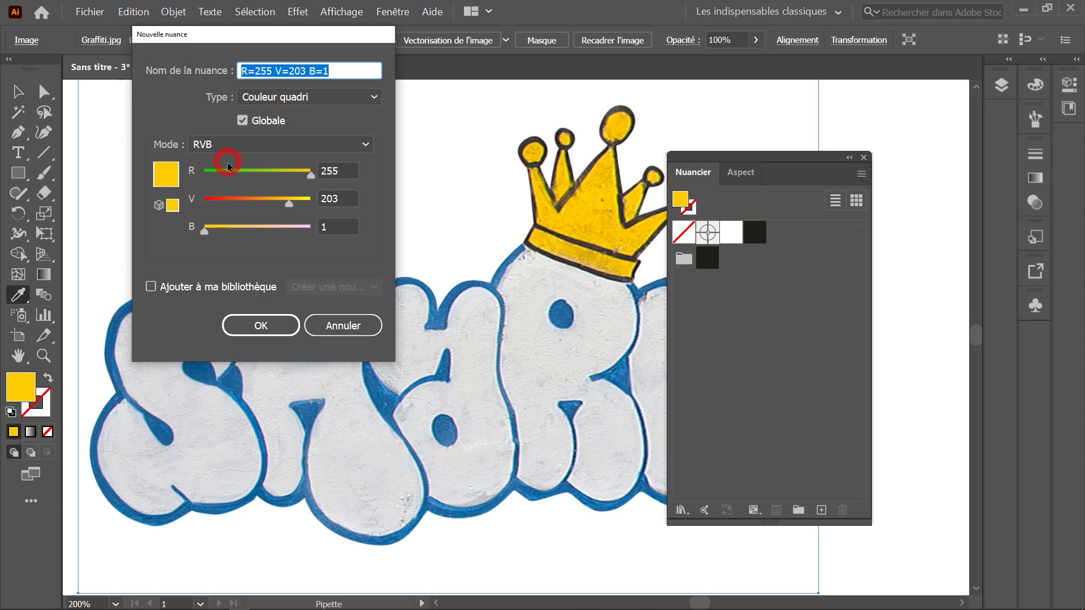
pyautogui.click(267, 325)
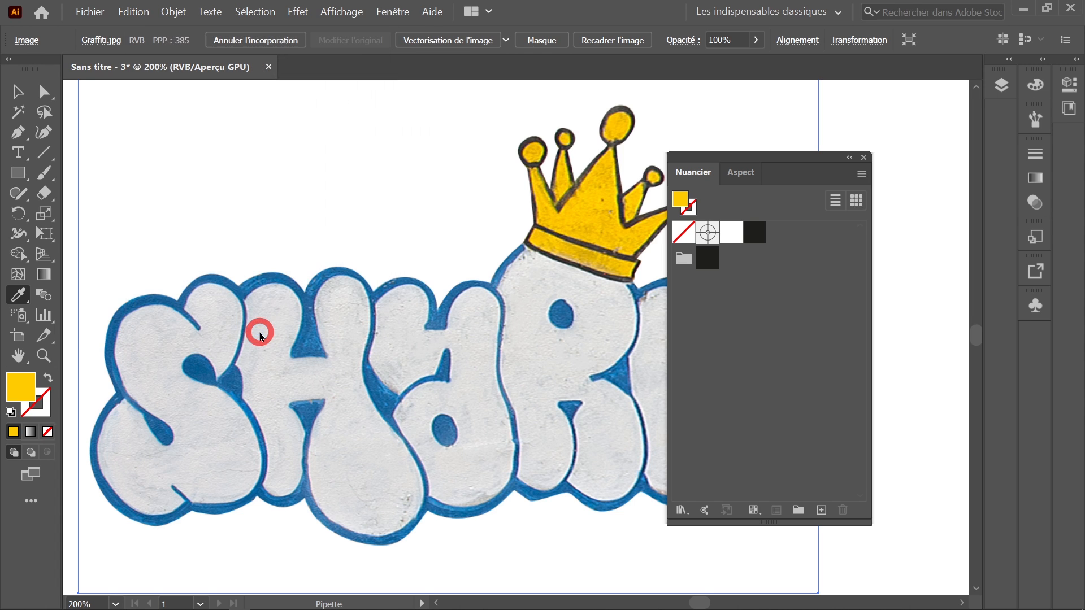
# Sample the letters' light grey and the outline's blue (R=45 V=114 B=170), saving each as a new swatch
pyautogui.click(534, 278)
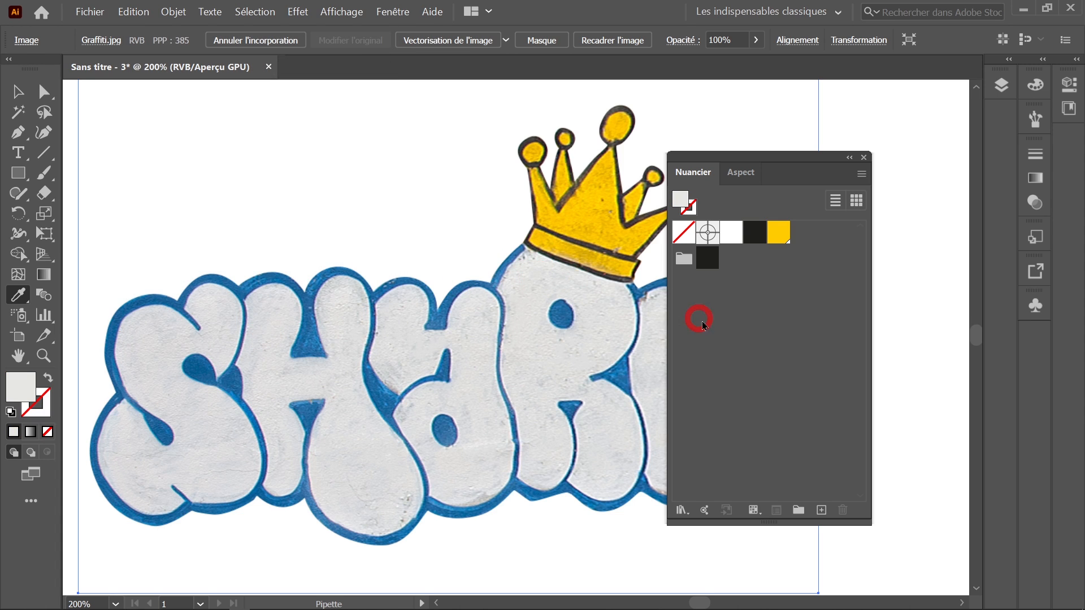
pyautogui.click(822, 512)
pyautogui.click(262, 323)
pyautogui.click(304, 408)
pyautogui.click(821, 511)
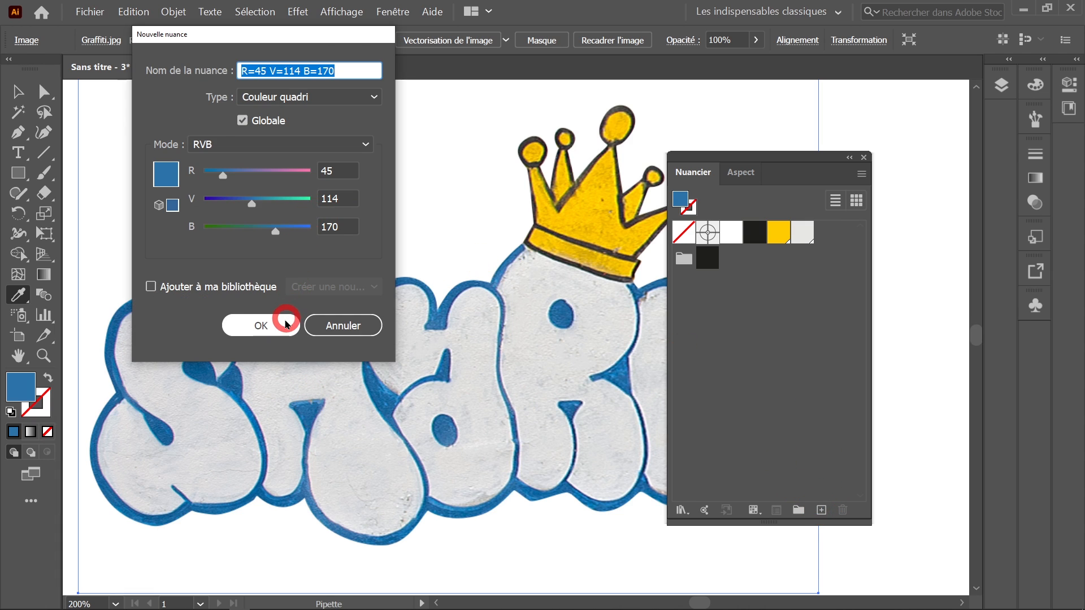
pyautogui.click(261, 322)
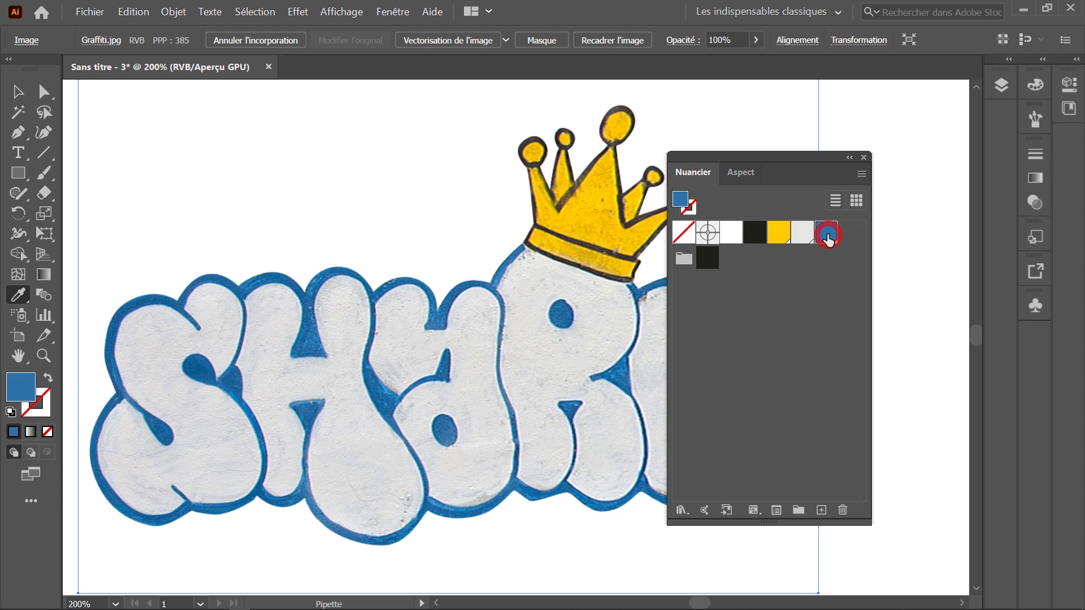
# Return to the Selection tool with the whole graffiti image in view and close the swatches display
pyautogui.moveTo(774, 163); pyautogui.dragTo(860, 109)
pyautogui.moveTo(874, 467); pyautogui.dragTo(882, 276)
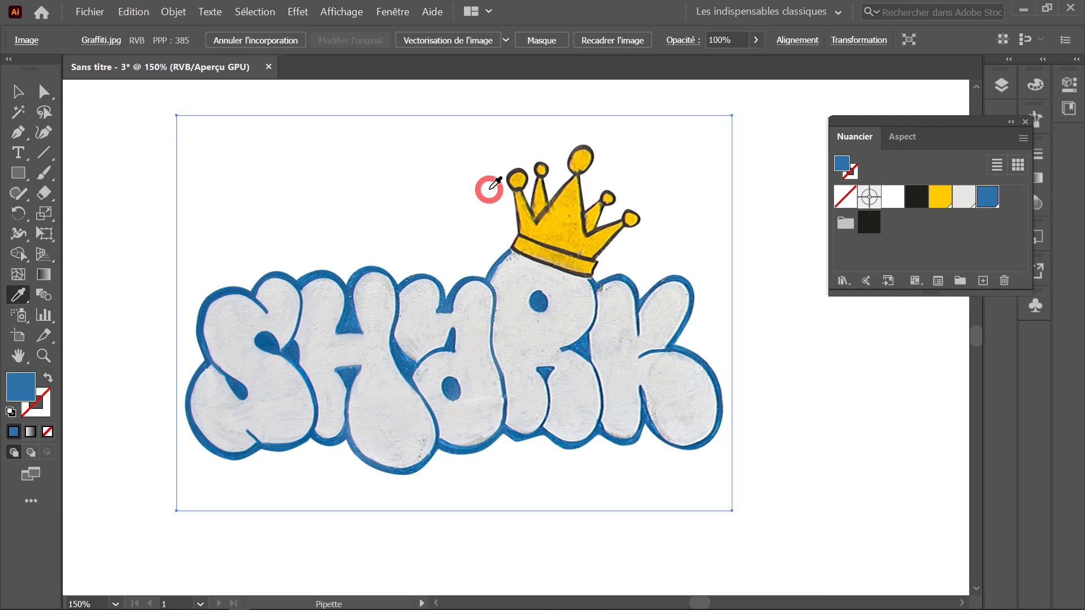
pyautogui.press('v')
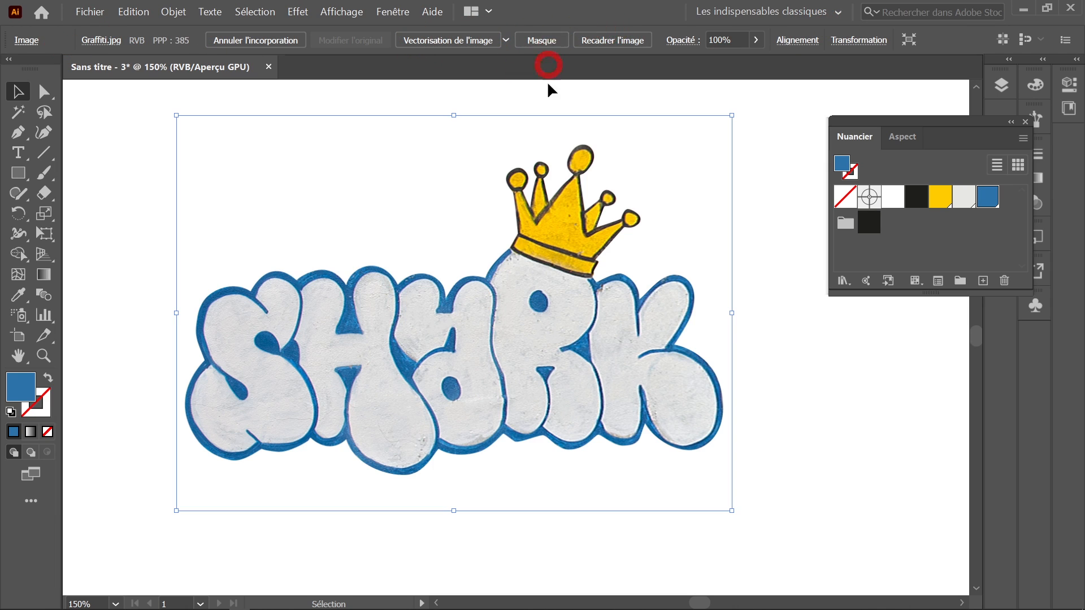
pyautogui.click(394, 13)
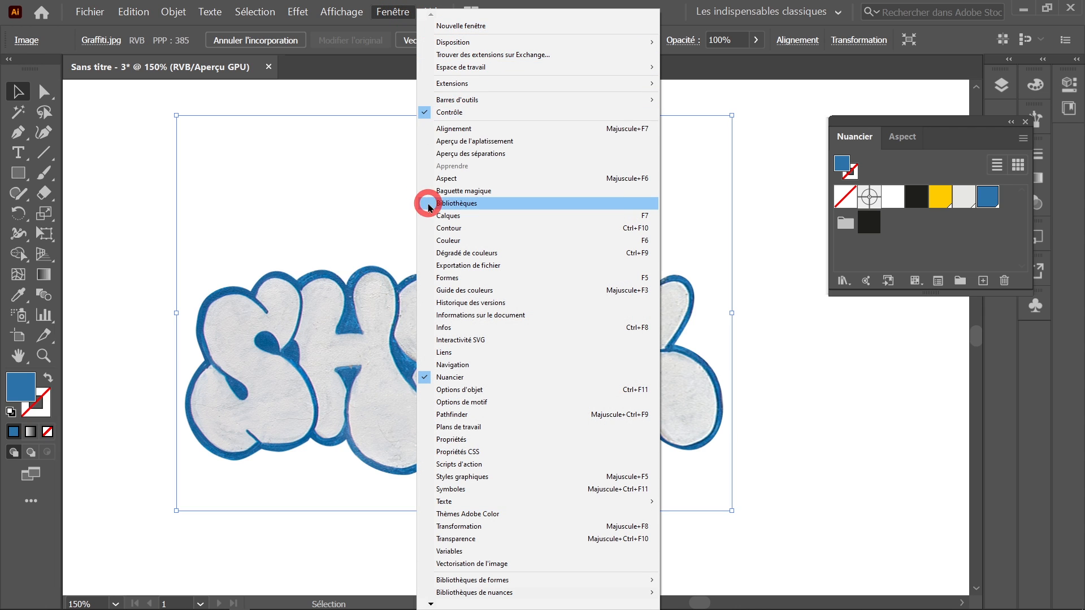
pyautogui.click(675, 5)
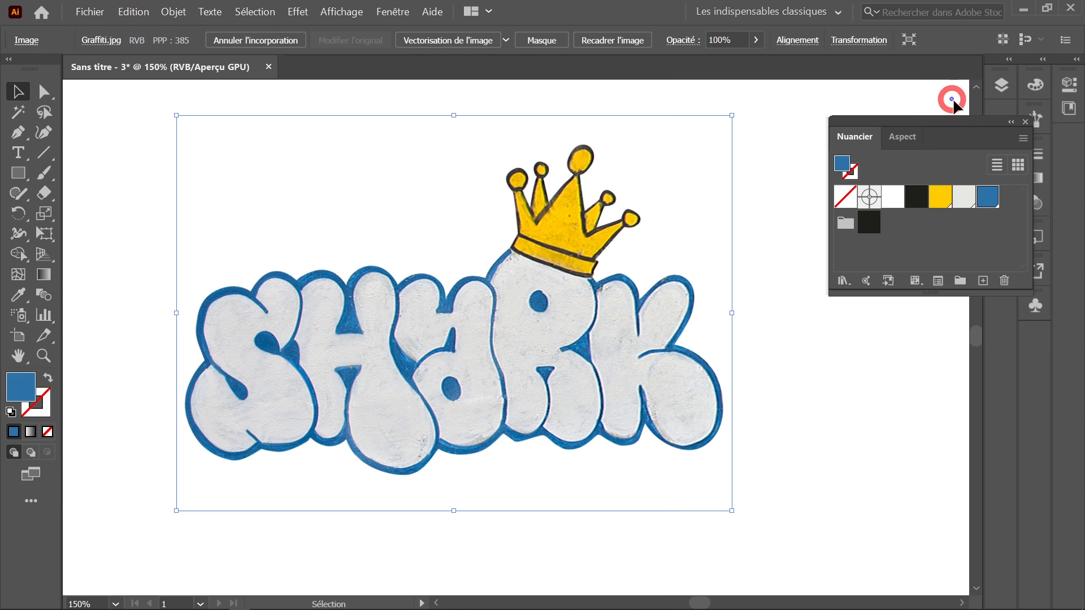
pyautogui.click(1025, 121)
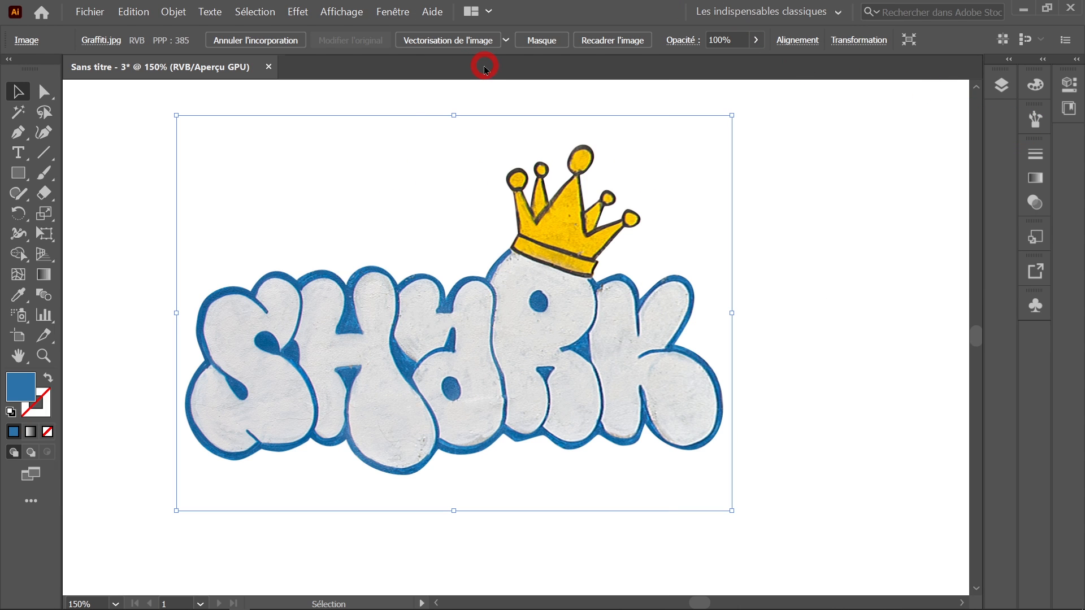
# Display the object properties (Propriétés), then deselect and reselect the graffiti image
pyautogui.click(392, 12)
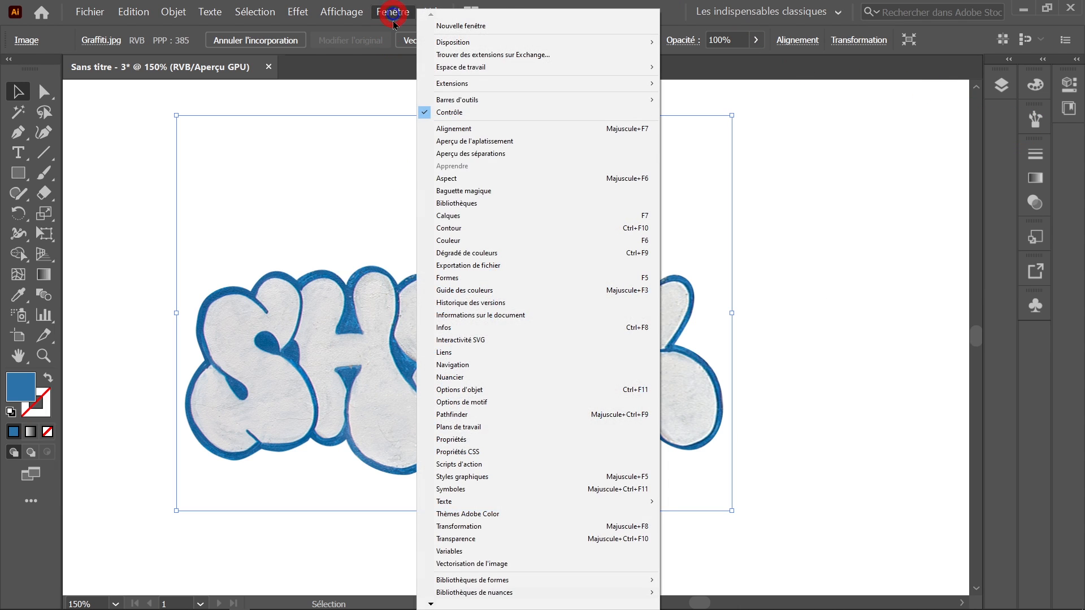
pyautogui.click(475, 439)
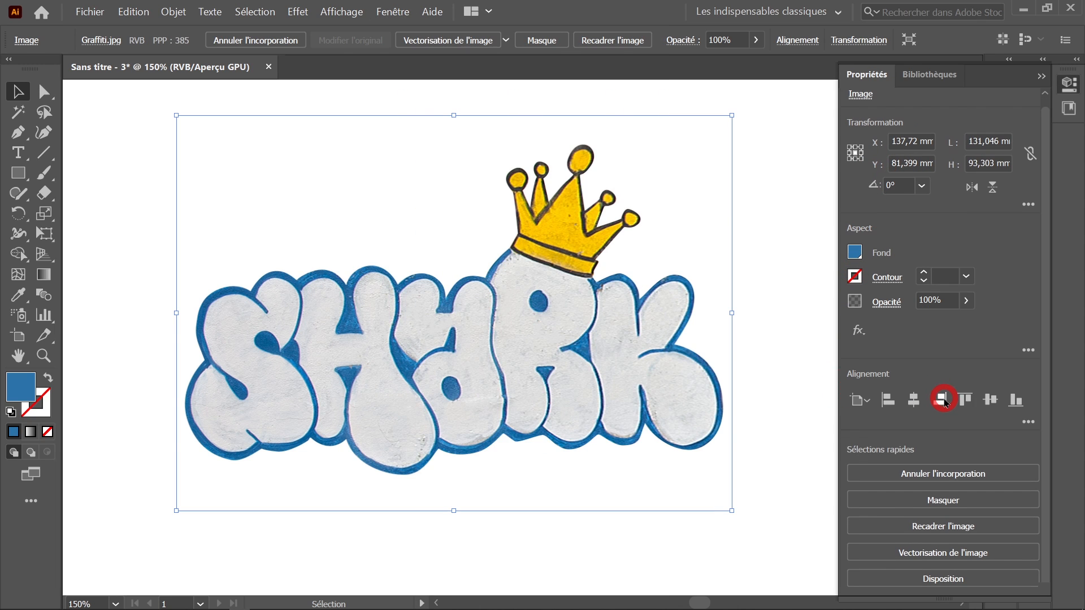
pyautogui.click(763, 323)
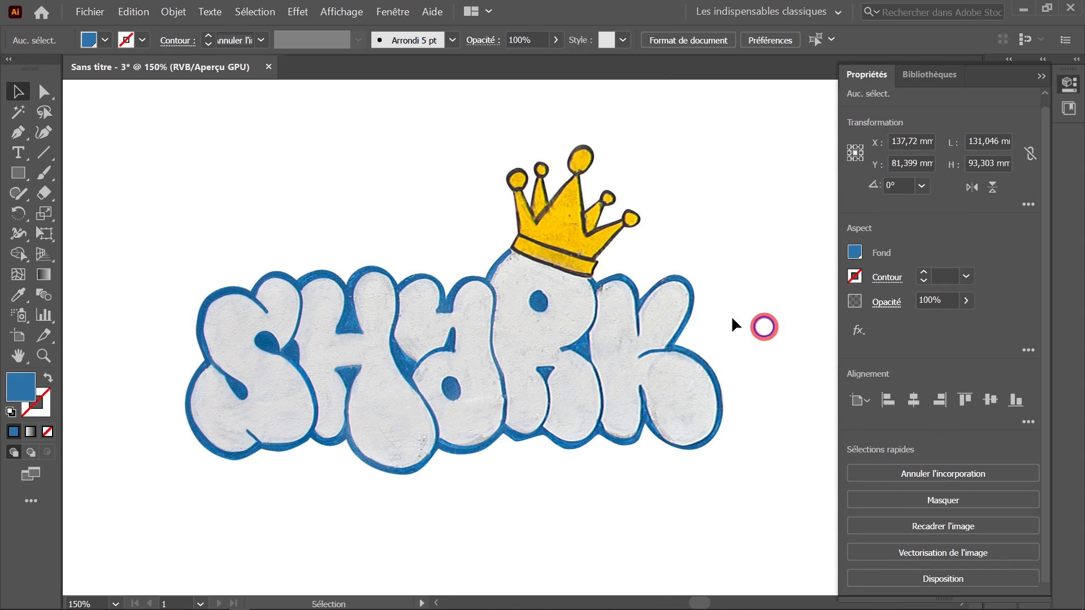
pyautogui.click(592, 302)
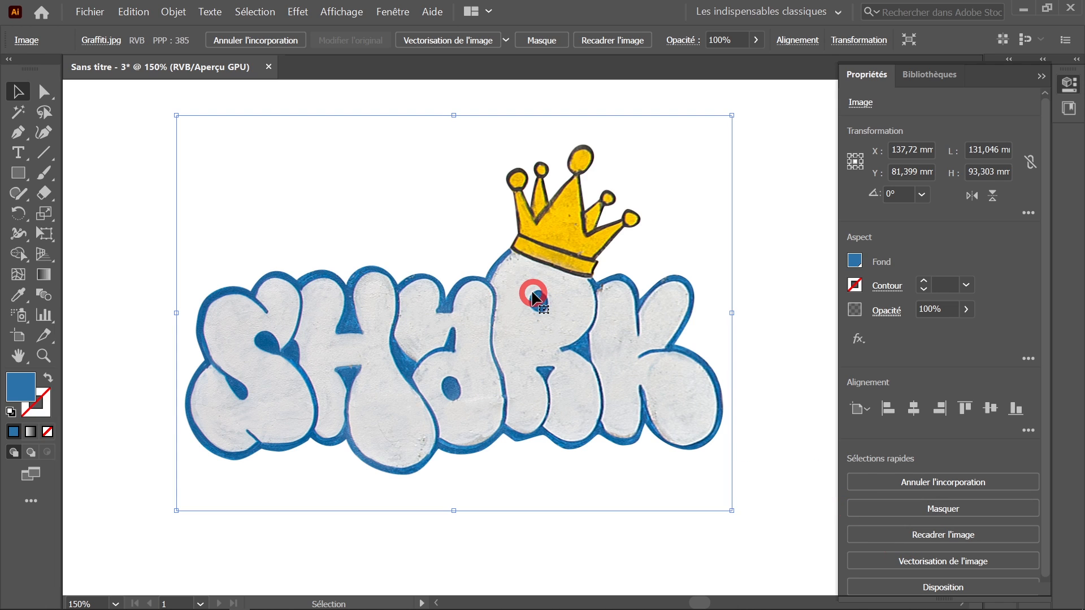
# Review the Image Trace (Vectorisation de l'image) commands and tracing presets offered for the selected graffiti image
pyautogui.click(179, 14)
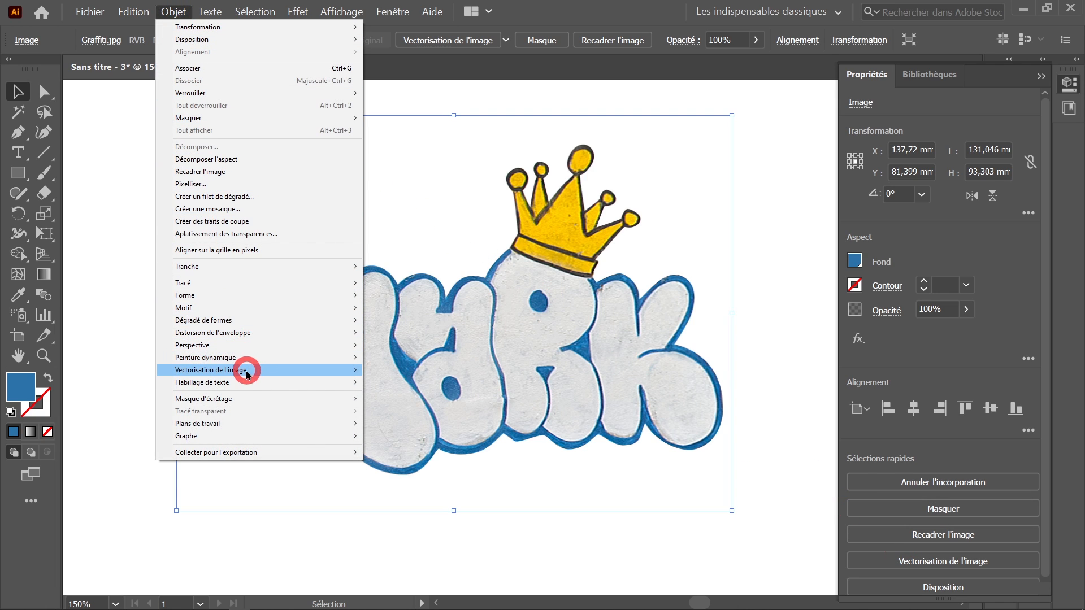
pyautogui.moveTo(247, 374)
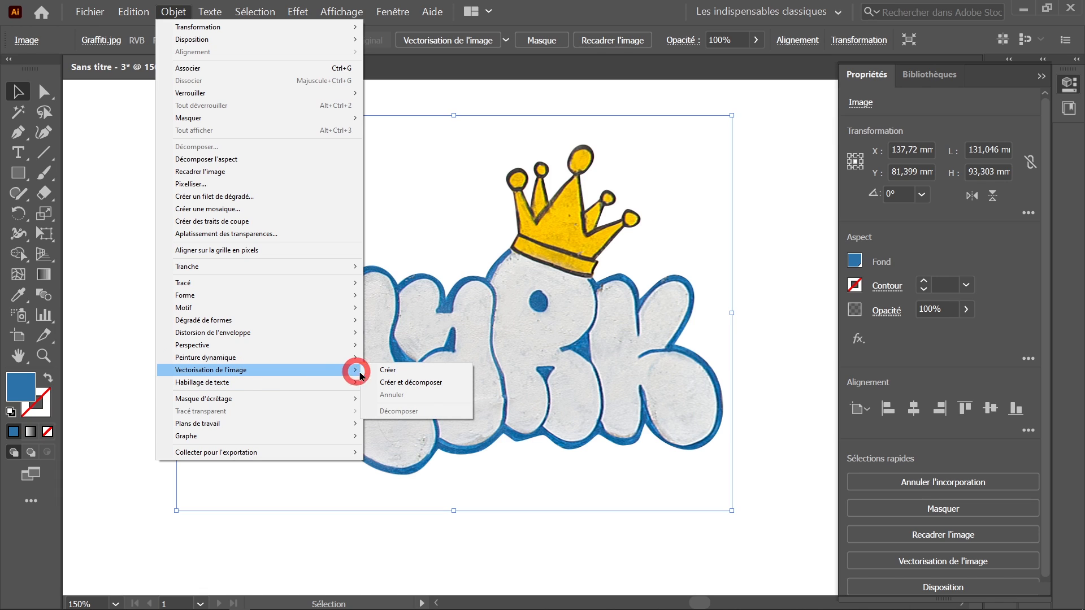
pyautogui.click(580, 4)
pyautogui.scroll(-1, 937, 449)
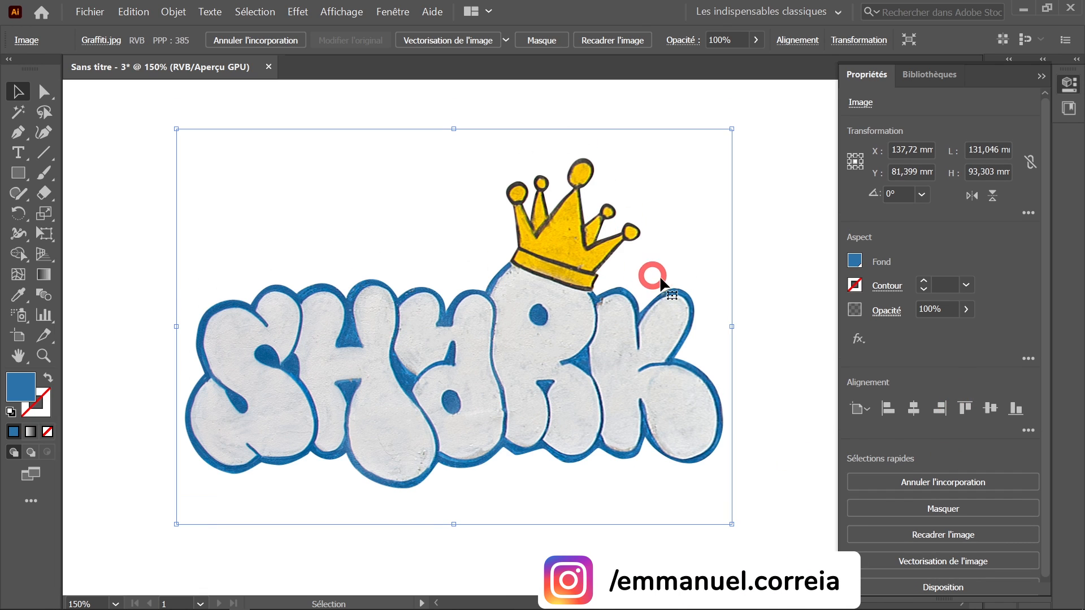
pyautogui.click(505, 43)
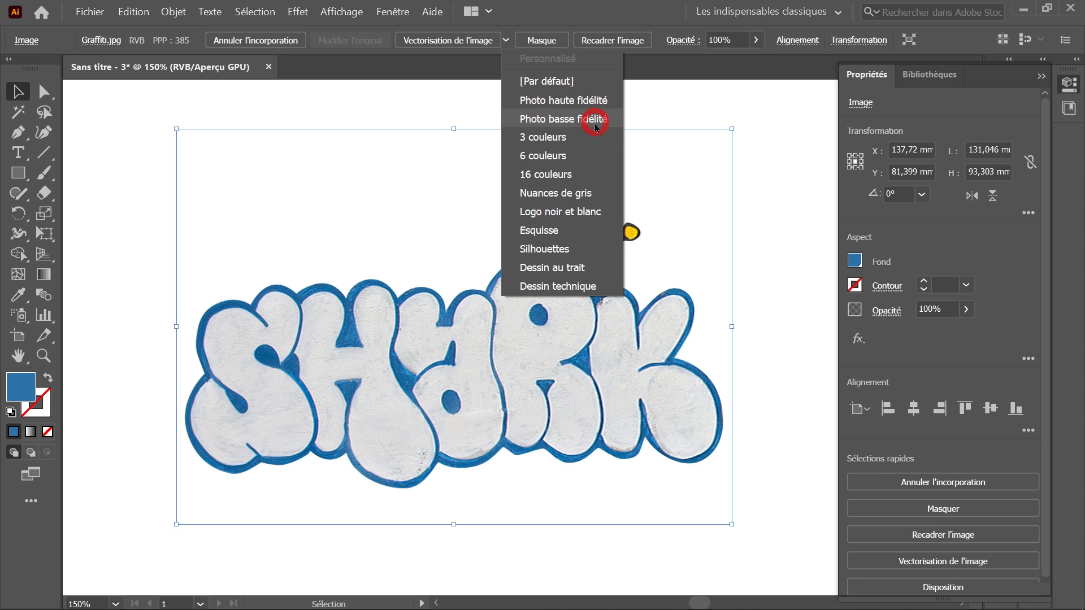
pyautogui.click(565, 299)
pyautogui.click(890, 565)
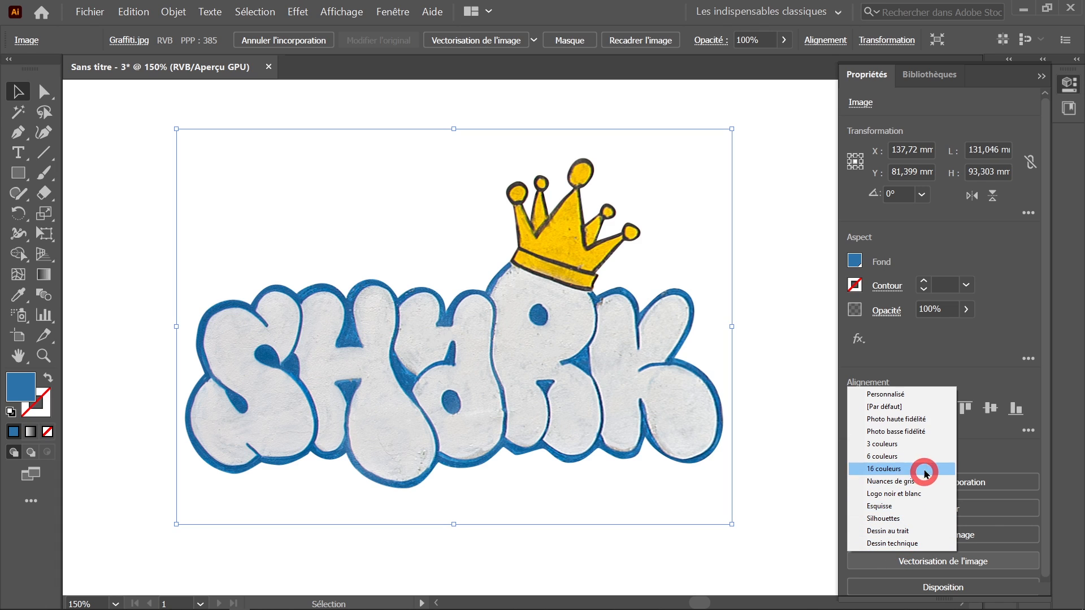
pyautogui.click(920, 430)
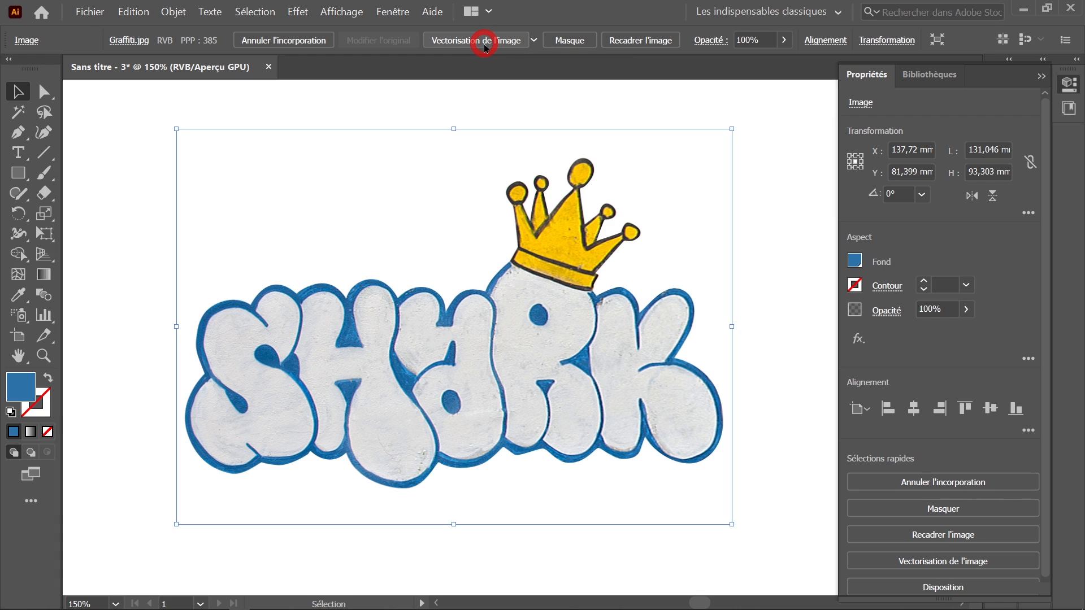
pyautogui.click(173, 12)
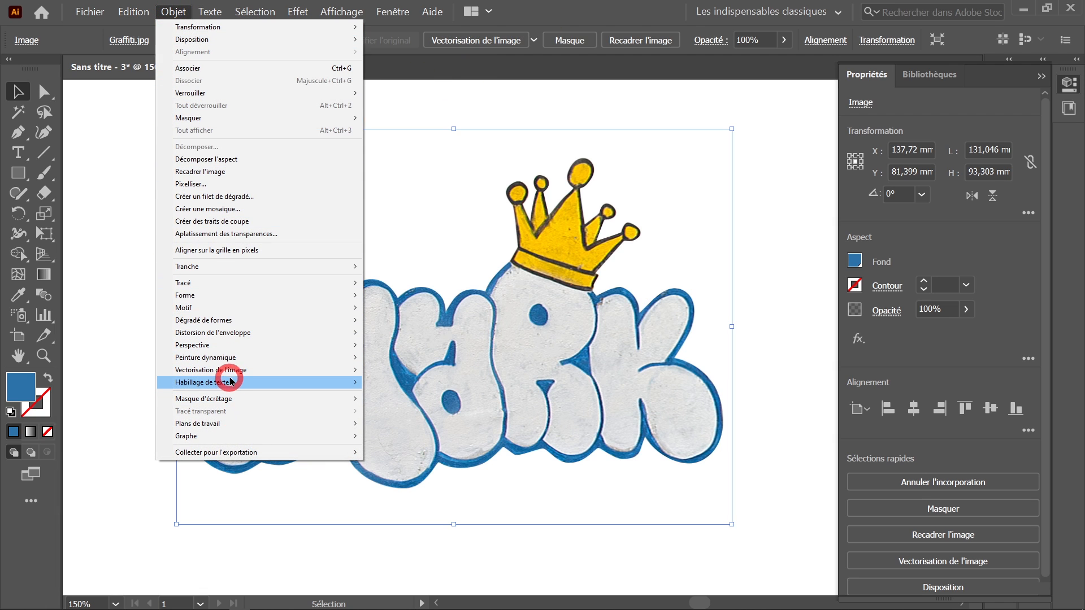
pyautogui.moveTo(231, 375)
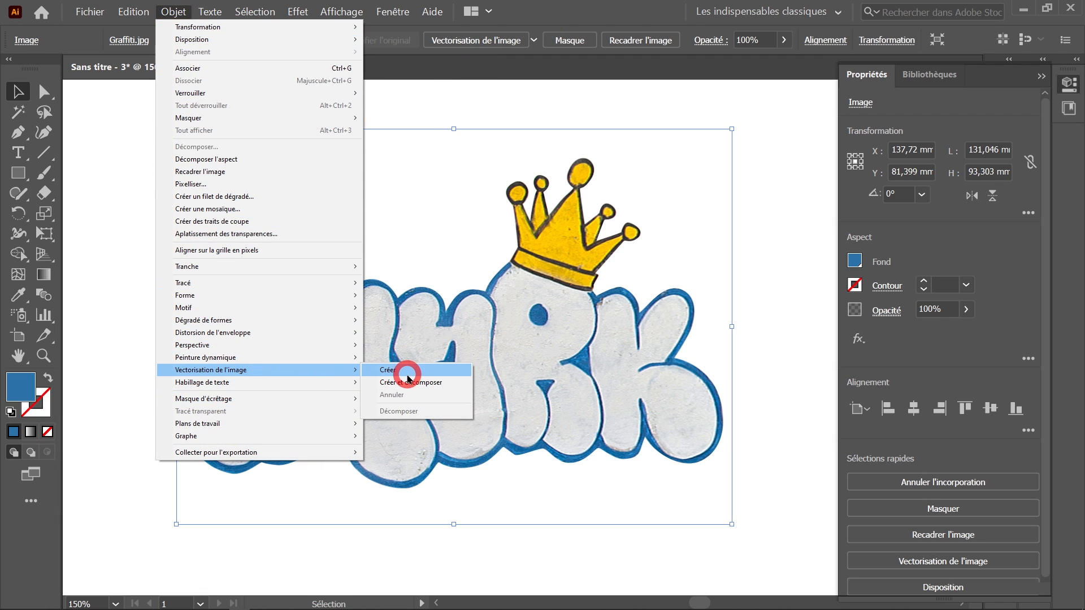
pyautogui.click(396, 371)
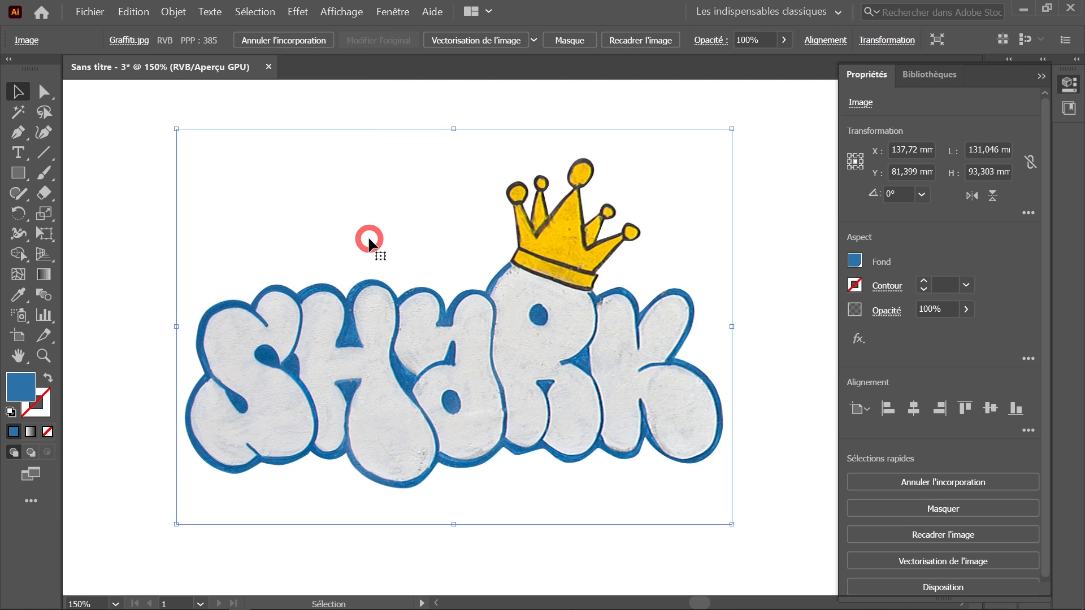
# Vectorise the graffiti image with the Photo haute fidélité tracing preset
pyautogui.press('alt')
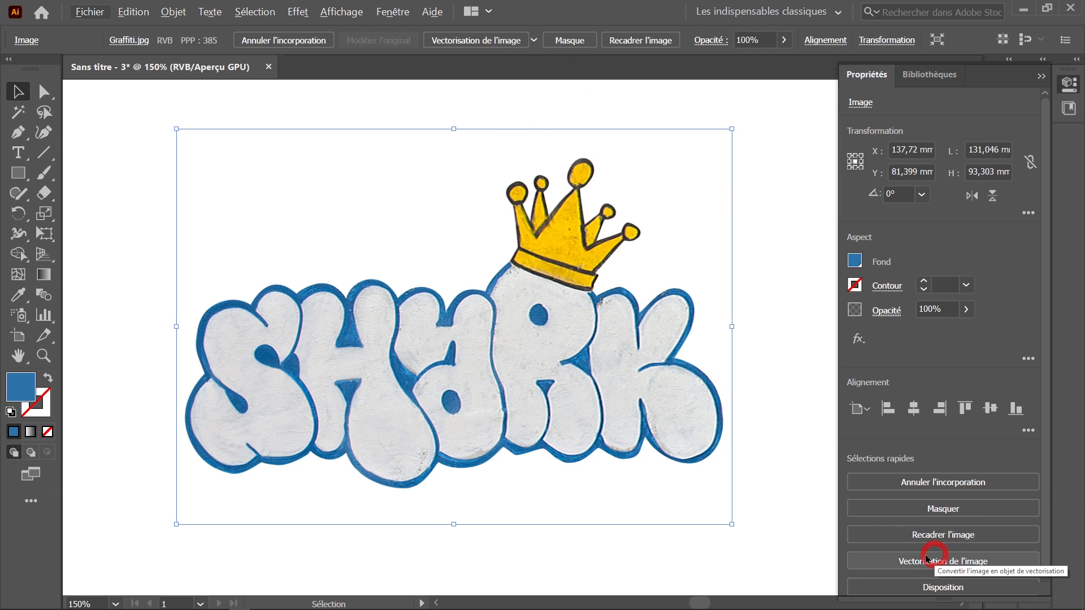
pyautogui.click(533, 39)
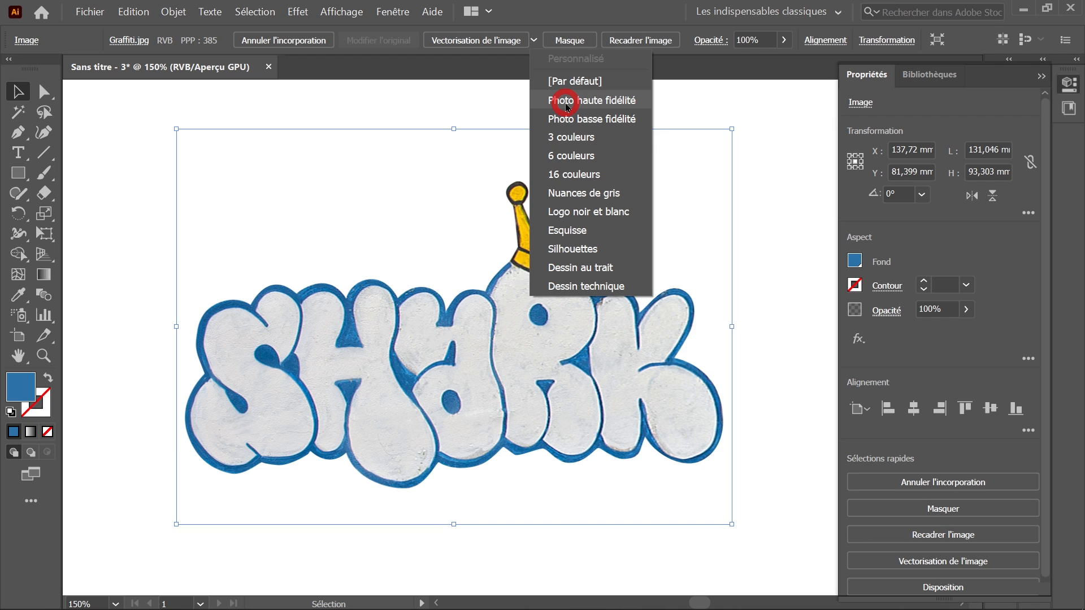
pyautogui.click(619, 99)
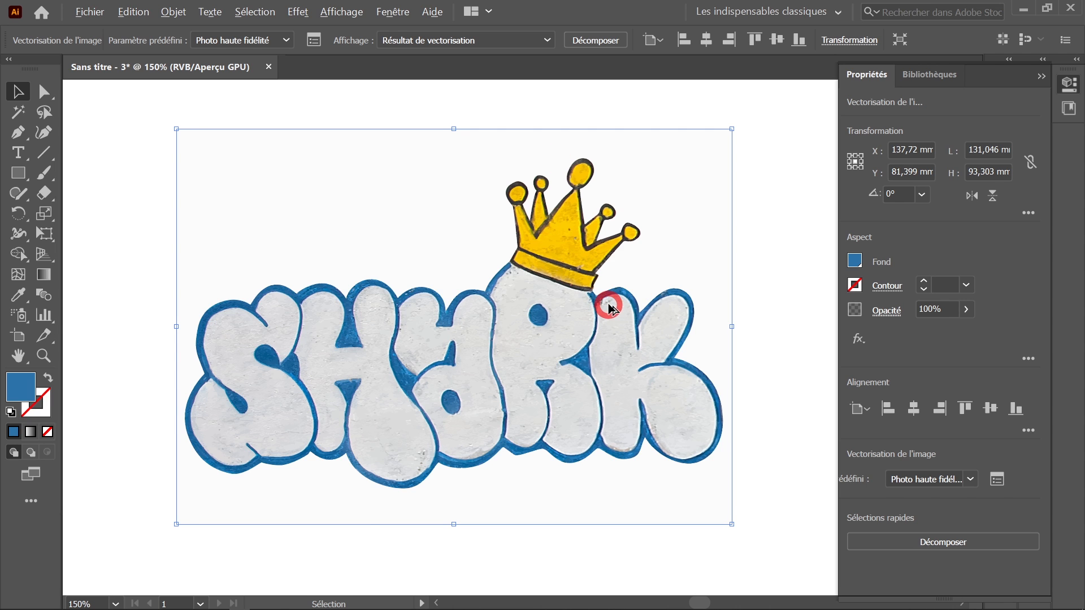
# Examine the traced letters and crown up close, then bring the whole artwork back into view at 150%
pyautogui.scroll(5, 602, 303)
pyautogui.scroll(2, 451, 248)
pyautogui.moveTo(408, 348); pyautogui.dragTo(626, 89)
pyautogui.moveTo(434, 282); pyautogui.dragTo(661, 139)
pyautogui.moveTo(393, 279); pyautogui.dragTo(661, 419)
pyautogui.scroll(-1, 548, 323)
pyautogui.scroll(-7, 547, 322)
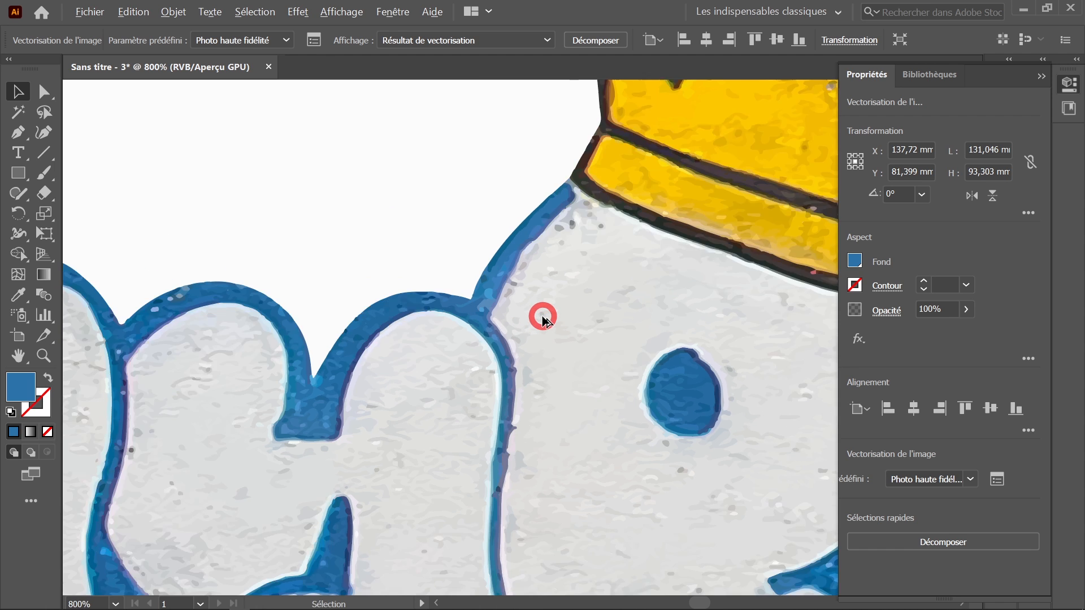
pyautogui.moveTo(561, 360); pyautogui.dragTo(545, 332)
pyautogui.scroll(1, 529, 301)
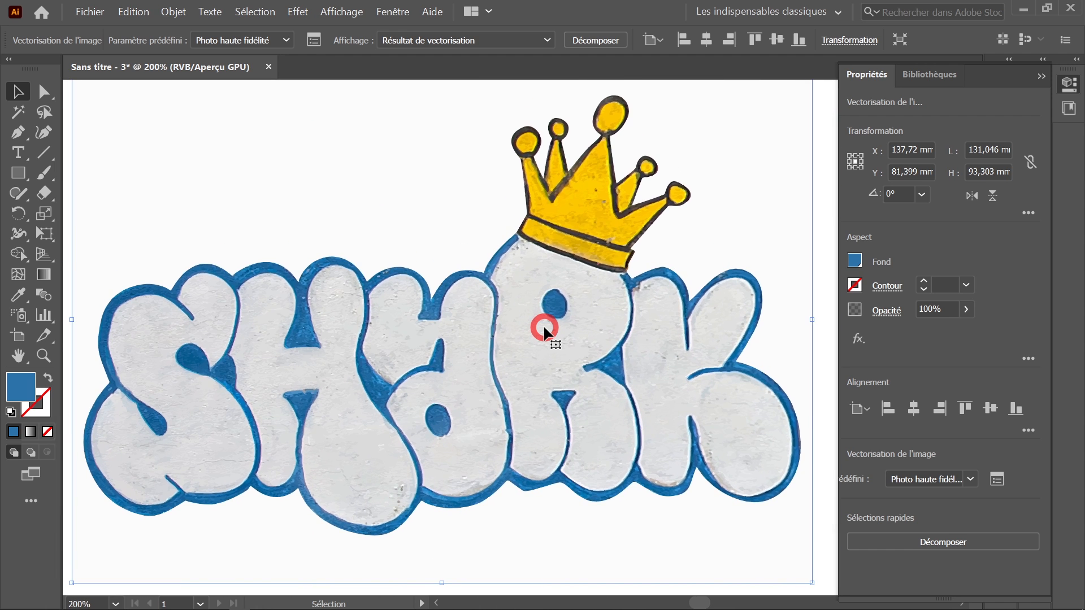
pyautogui.scroll(-1, 544, 329)
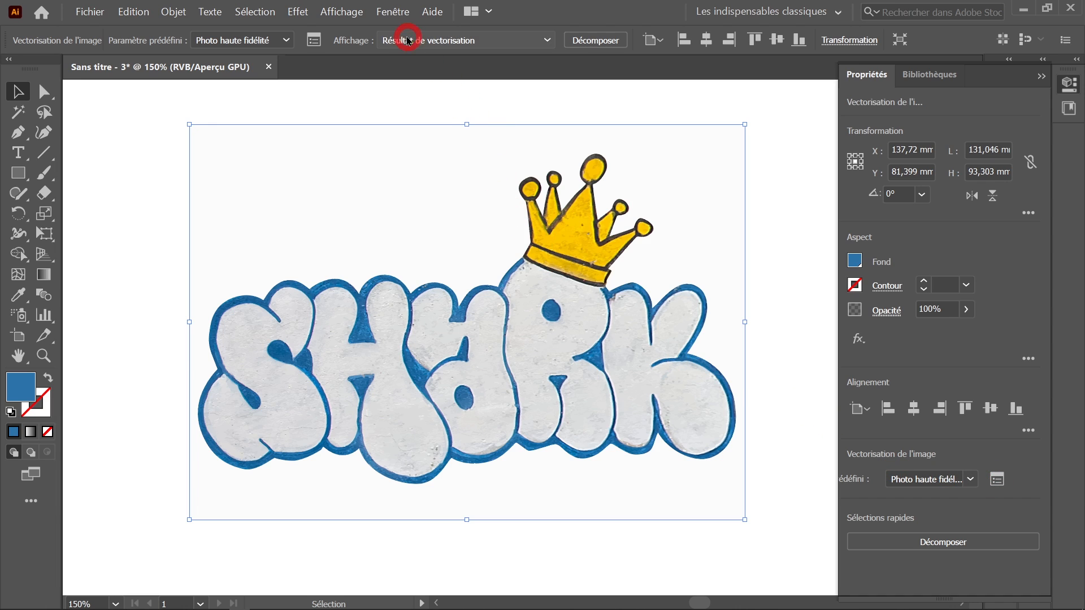
# Display the Vectorisation de l'image settings, move them off the artwork and view the crown and letters at 200%
pyautogui.click(394, 12)
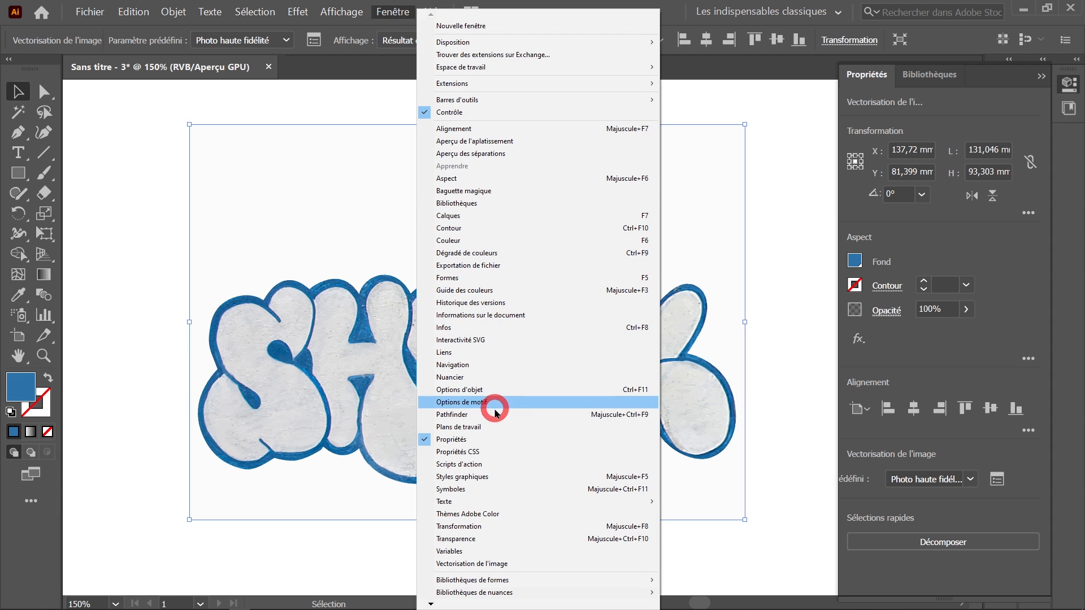
pyautogui.click(494, 565)
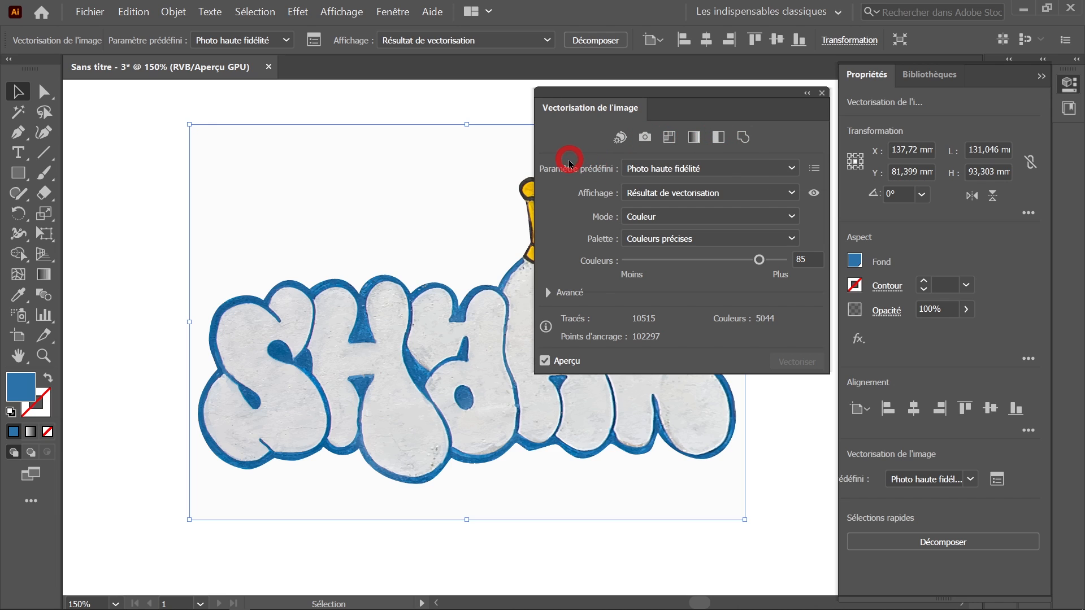
pyautogui.click(786, 168)
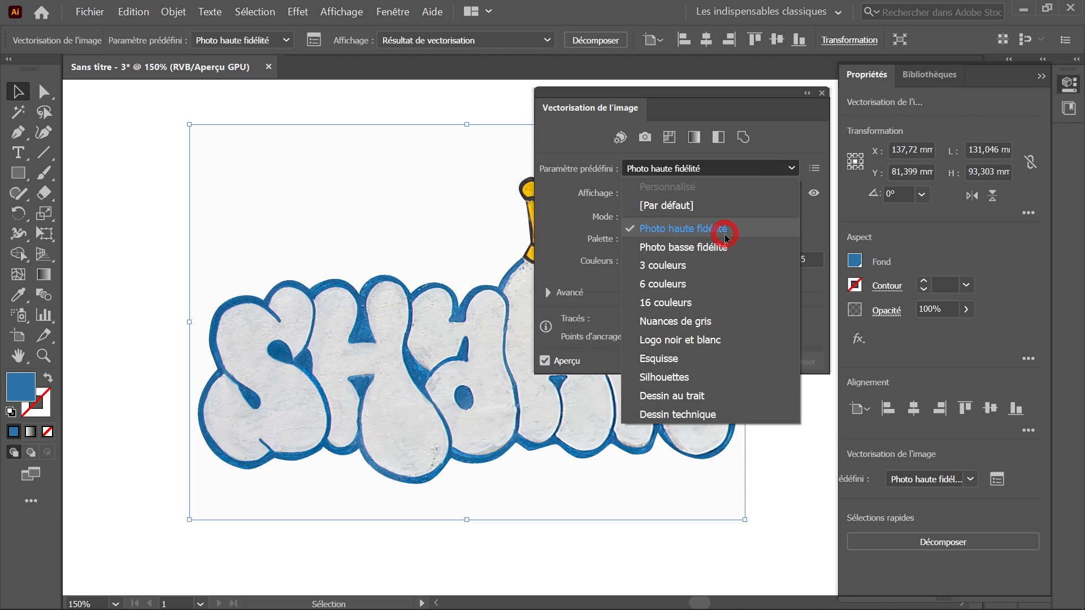
pyautogui.click(771, 146)
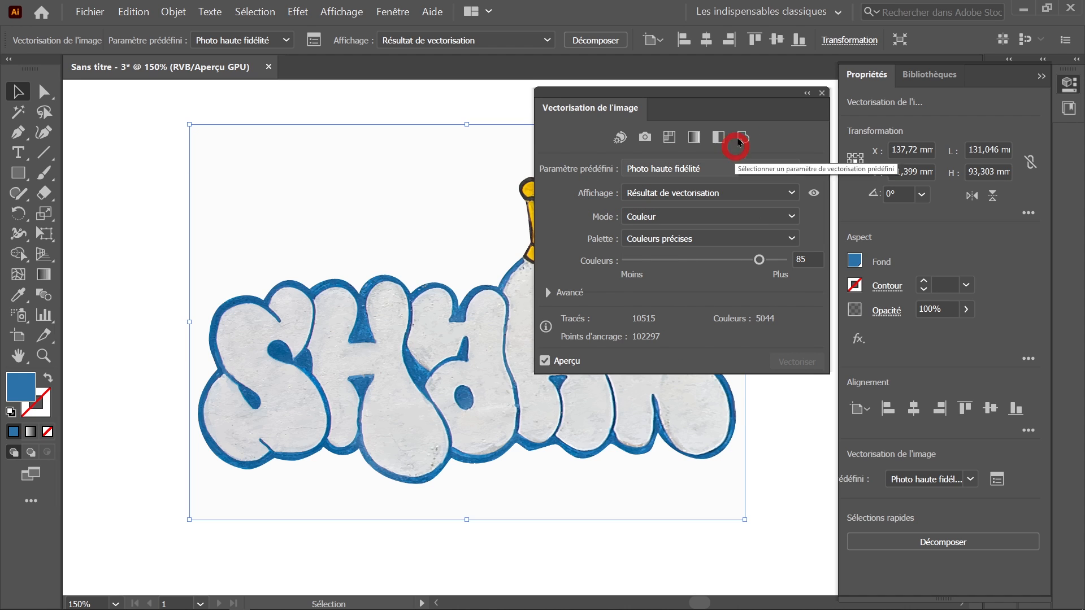
pyautogui.moveTo(738, 92); pyautogui.dragTo(806, 93)
pyautogui.press('space')
pyautogui.moveTo(465, 335); pyautogui.dragTo(415, 325)
pyautogui.keyDown('ctrl'); pyautogui.click(479, 309); pyautogui.keyUp('ctrl')
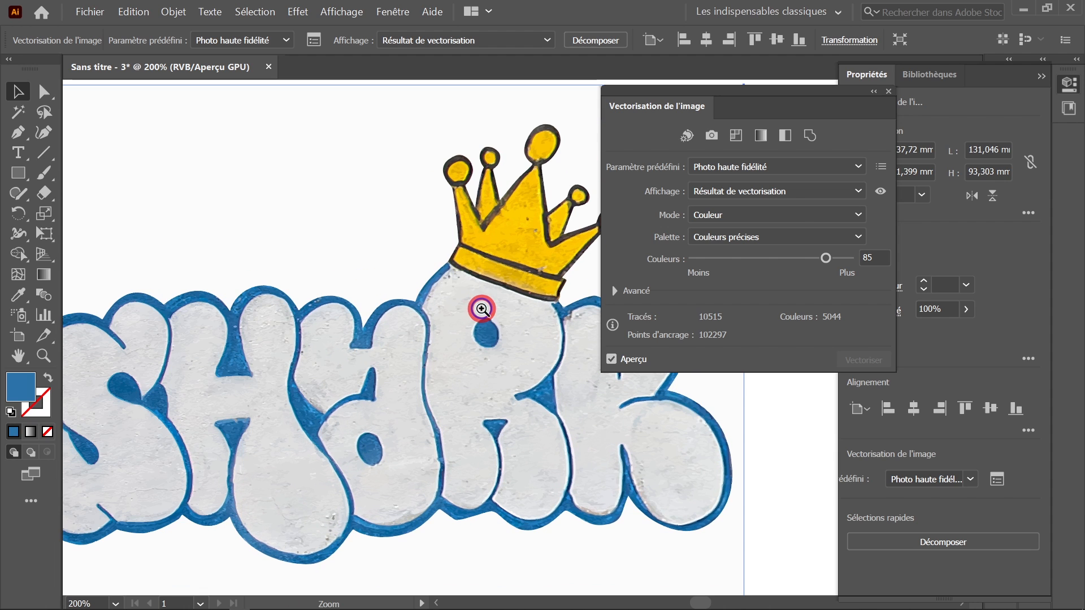
# Check the tracing display modes and compare the traced result with the source image several times
pyautogui.click(855, 191)
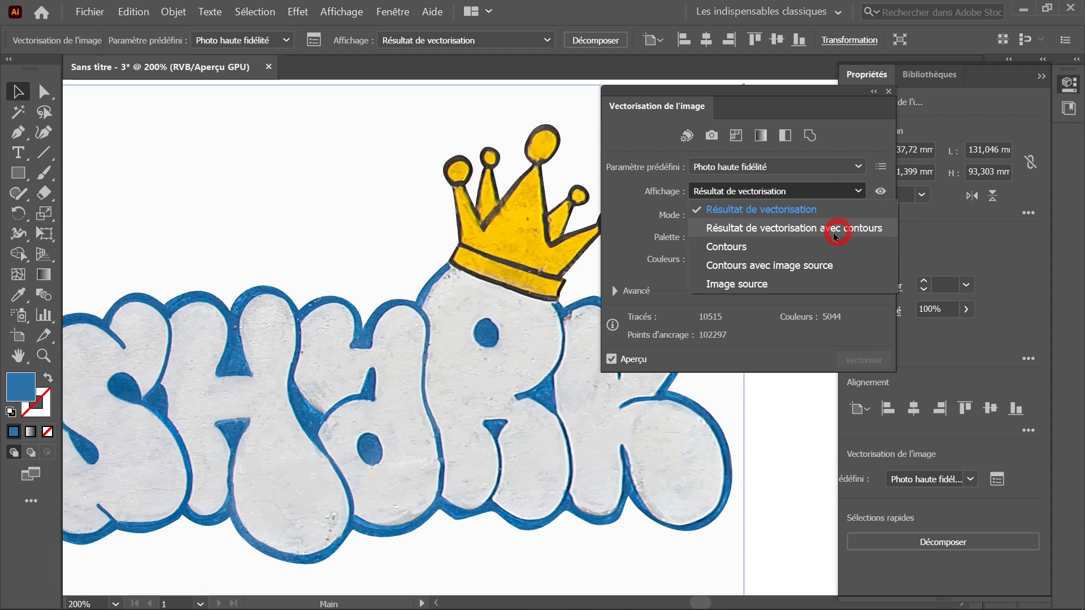
pyautogui.click(660, 160)
pyautogui.click(880, 191)
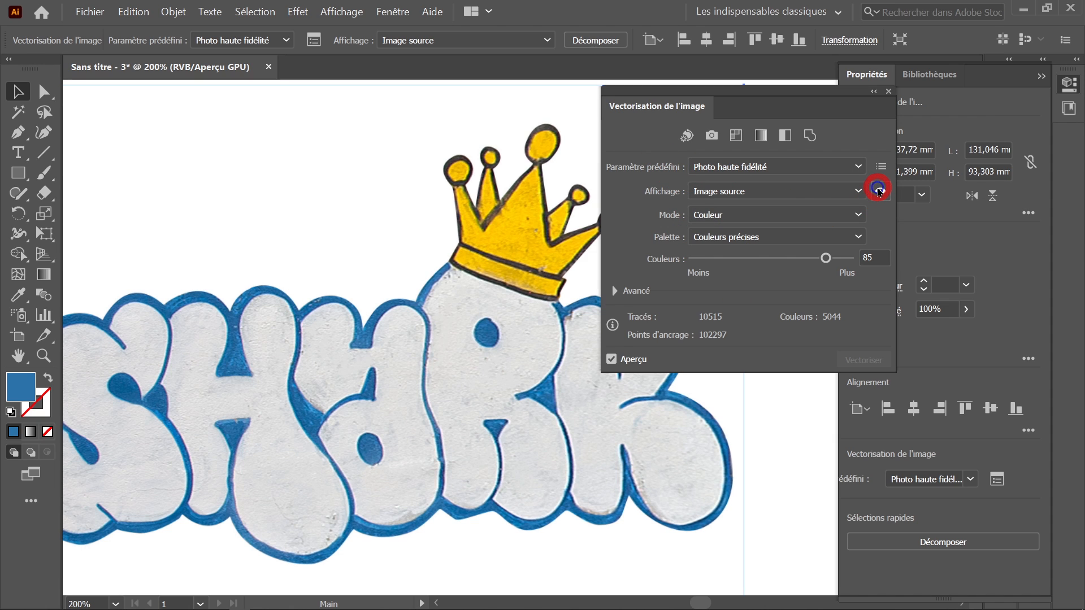
pyautogui.click(879, 192)
pyautogui.click(878, 194)
pyautogui.click(875, 195)
pyautogui.click(880, 195)
pyautogui.click(880, 195)
pyautogui.click(880, 196)
pyautogui.click(880, 195)
pyautogui.click(880, 196)
pyautogui.click(880, 195)
pyautogui.click(880, 196)
pyautogui.click(880, 196)
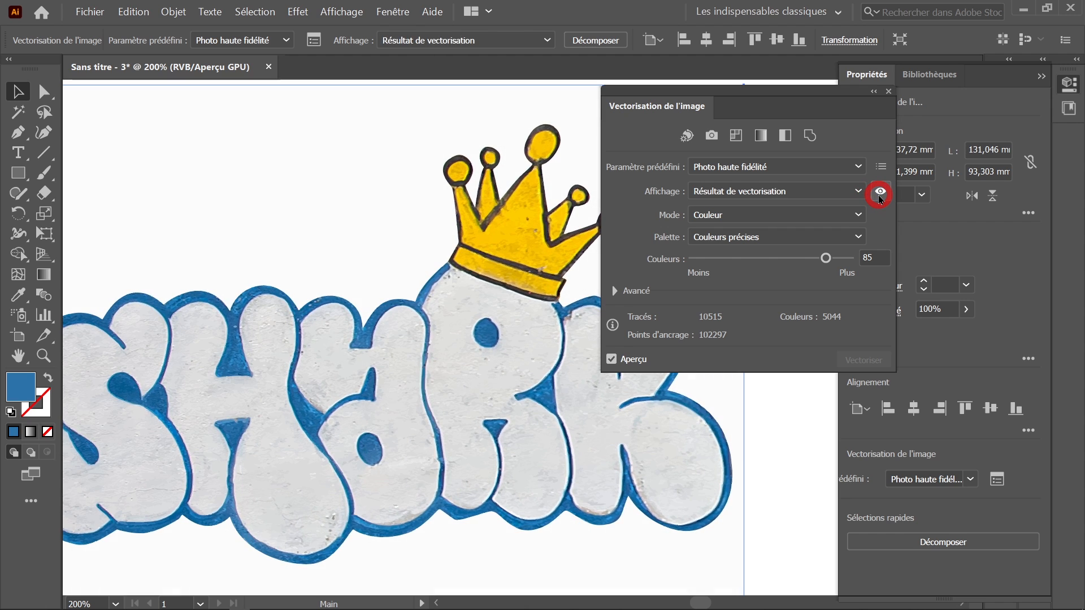
# Check the available colour modes, keep Couleur, and turn off the tracing's automatic preview (Aperçu)
pyautogui.click(853, 217)
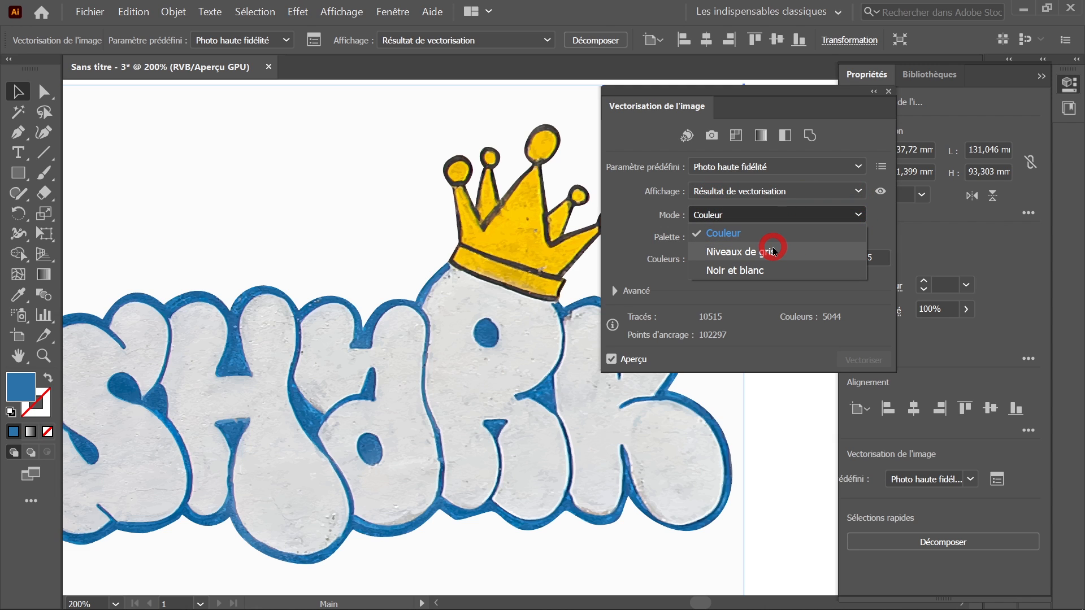
pyautogui.click(657, 222)
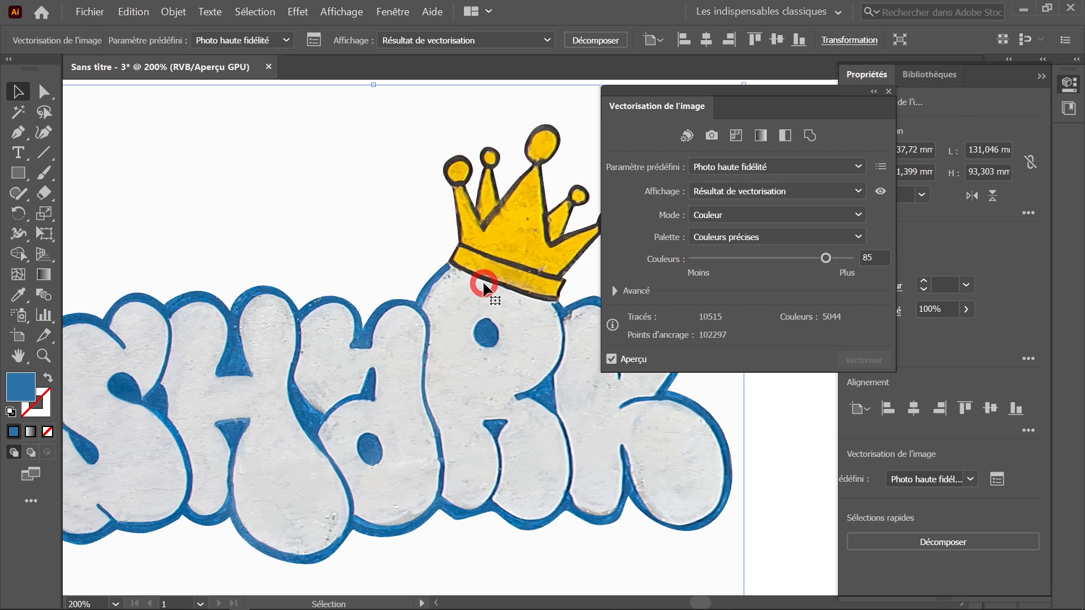
pyautogui.click(610, 359)
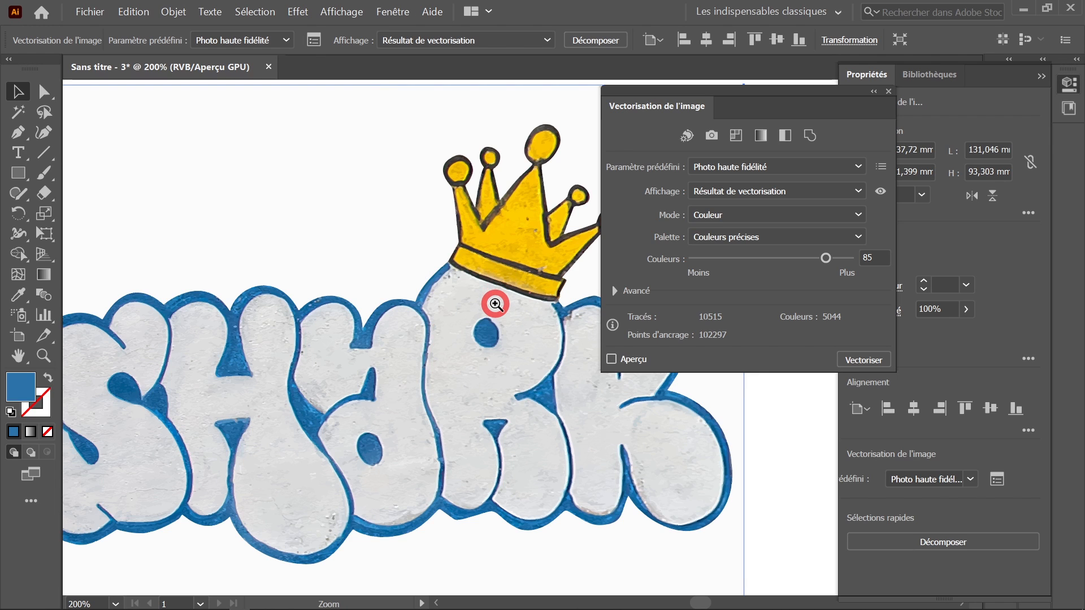
# Compare the tracing with the source image, then inspect the vector colour shapes inside the R and below the crown at high magnification
pyautogui.click(879, 193)
pyautogui.click(878, 193)
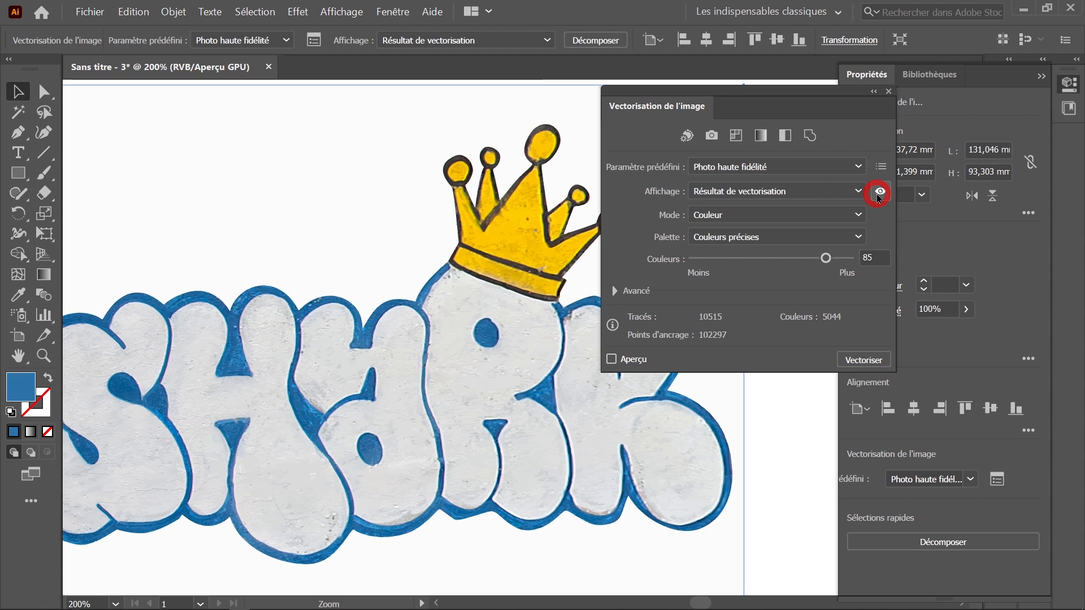
pyautogui.click(521, 341)
pyautogui.click(518, 340)
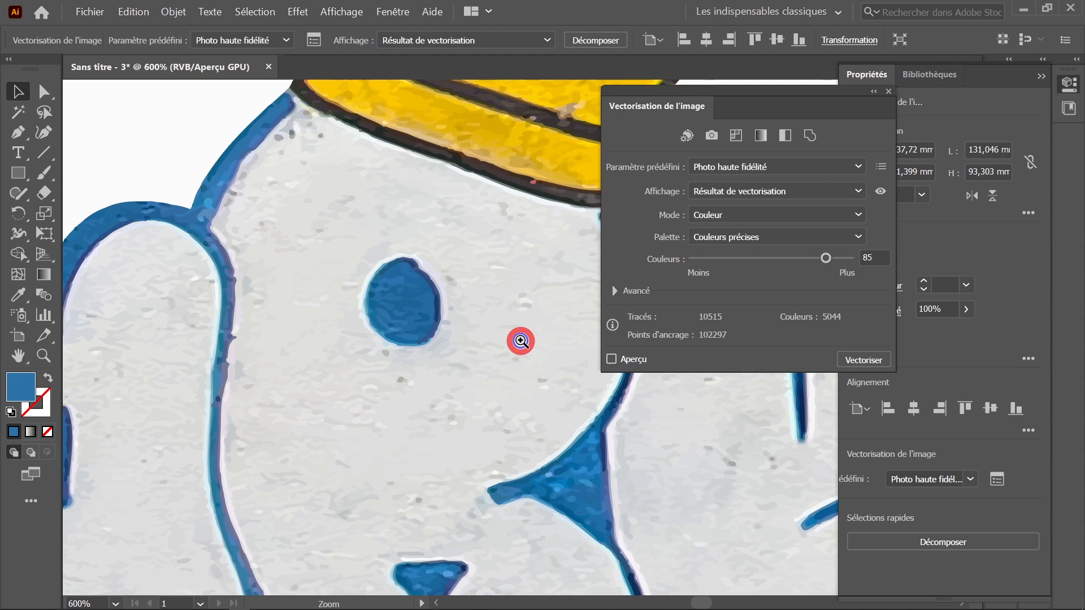
pyautogui.click(516, 339)
pyautogui.click(477, 325)
pyautogui.click(454, 325)
pyautogui.click(402, 316)
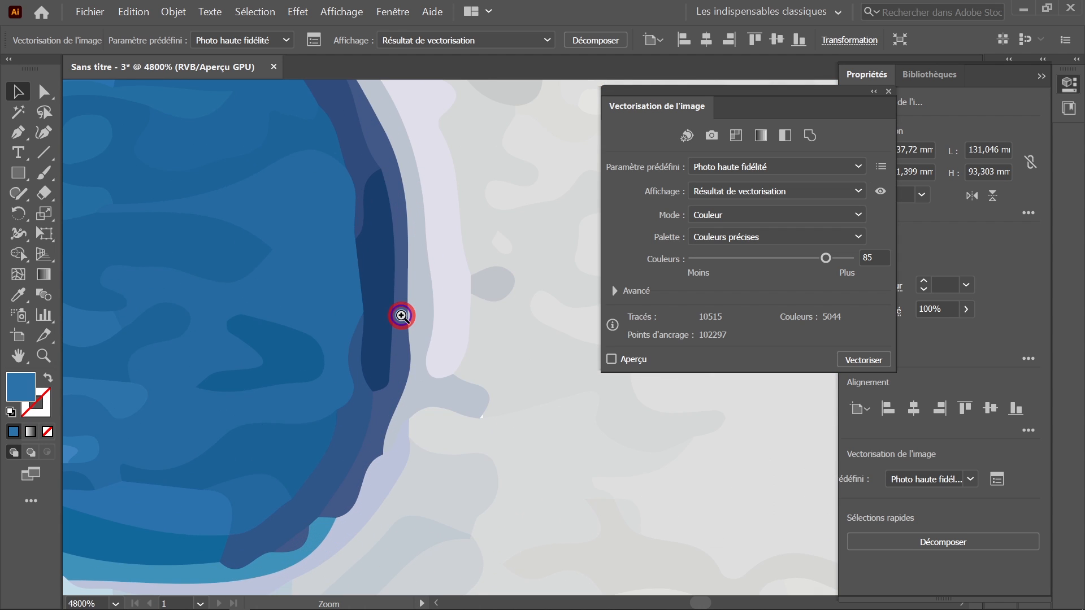
pyautogui.click(402, 316)
pyautogui.moveTo(414, 283); pyautogui.dragTo(288, 595)
pyautogui.moveTo(352, 256); pyautogui.dragTo(416, 553)
pyautogui.moveTo(388, 295); pyautogui.dragTo(355, 574)
pyautogui.moveTo(358, 258); pyautogui.dragTo(401, 532)
# Inspect the traced blue outlines at decreasing magnification, ending at 200% with the crown and letters in view
pyautogui.keyDown('ctrl'); pyautogui.keyDown('alt'); pyautogui.click(388, 346); pyautogui.keyUp('alt'); pyautogui.keyUp('ctrl')
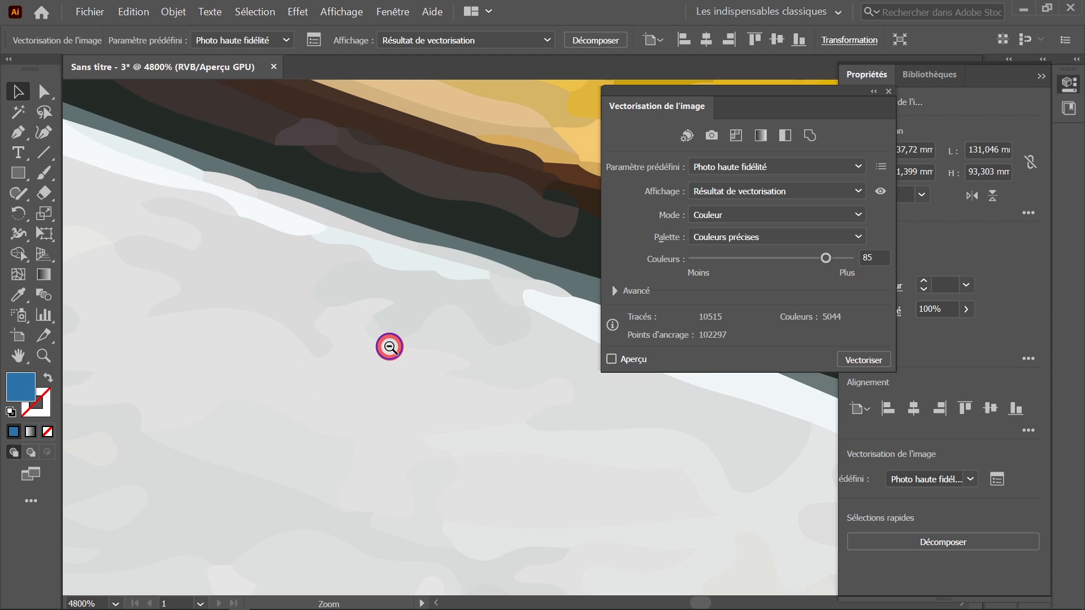
pyautogui.keyDown('ctrl'); pyautogui.keyDown('alt'); pyautogui.click(389, 345); pyautogui.keyUp('alt'); pyautogui.keyUp('ctrl')
pyautogui.keyDown('ctrl'); pyautogui.keyDown('alt'); pyautogui.click(389, 345); pyautogui.keyUp('alt'); pyautogui.keyUp('ctrl')
pyautogui.keyDown('ctrl'); pyautogui.keyDown('alt'); pyautogui.click(389, 345); pyautogui.keyUp('alt'); pyautogui.keyUp('ctrl')
pyautogui.keyDown('ctrl'); pyautogui.keyDown('alt'); pyautogui.click(389, 346); pyautogui.keyUp('alt'); pyautogui.keyUp('ctrl')
pyautogui.keyDown('ctrl'); pyautogui.keyDown('alt'); pyautogui.click(389, 346); pyautogui.keyUp('alt'); pyautogui.keyUp('ctrl')
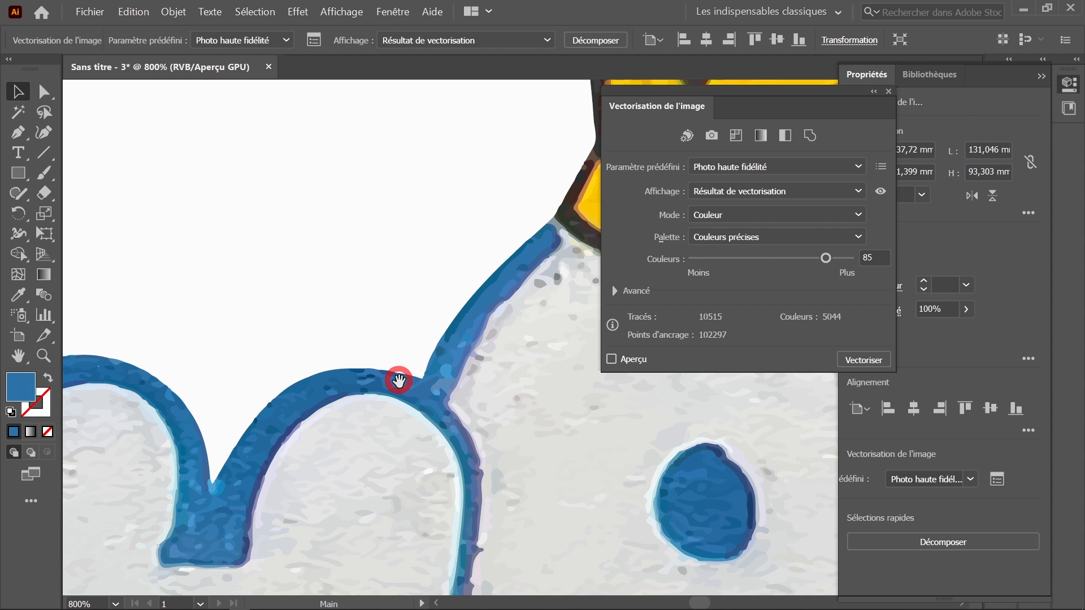
pyautogui.keyDown('ctrl'); pyautogui.keyDown('alt'); pyautogui.click(354, 354); pyautogui.keyUp('alt'); pyautogui.keyUp('ctrl')
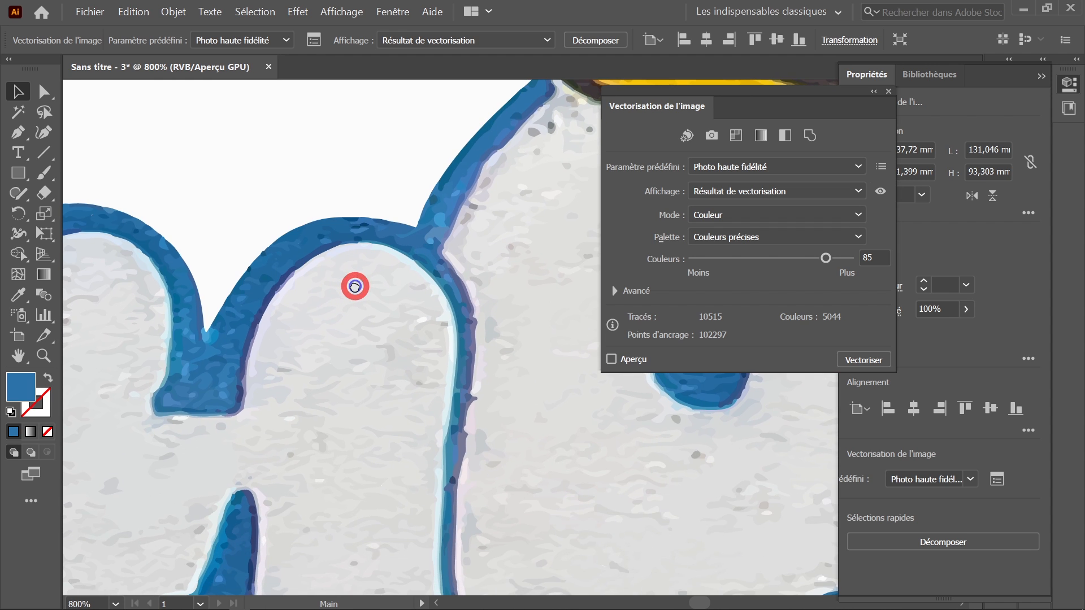
pyautogui.keyDown('ctrl'); pyautogui.keyDown('alt'); pyautogui.click(319, 364); pyautogui.keyUp('alt'); pyautogui.keyUp('ctrl')
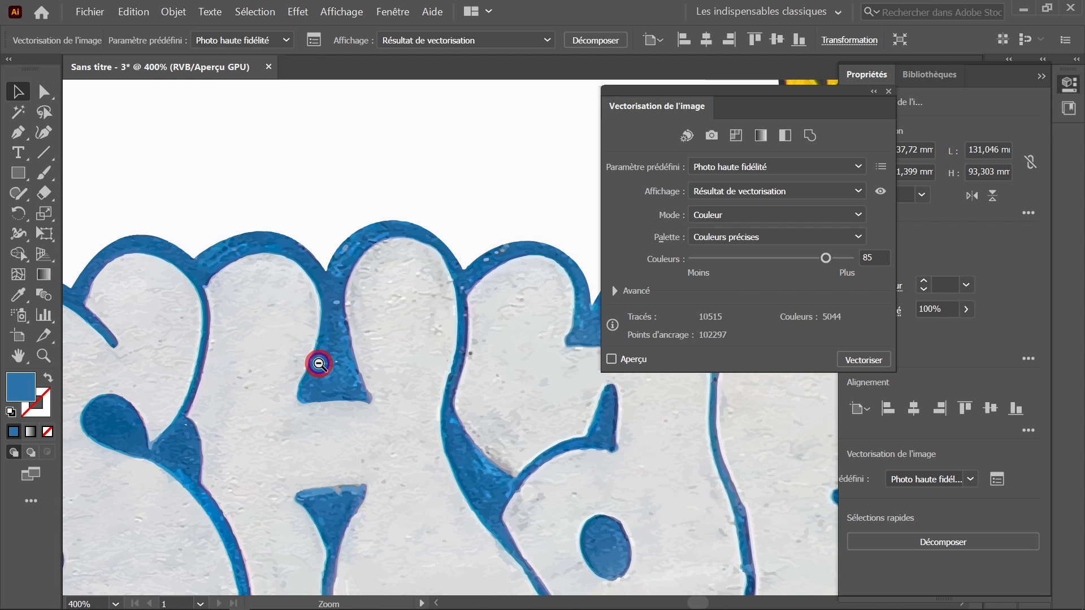
pyautogui.keyDown('ctrl'); pyautogui.keyDown('alt'); pyautogui.click(480, 414); pyautogui.keyUp('alt'); pyautogui.keyUp('ctrl')
pyautogui.keyDown('ctrl'); pyautogui.keyDown('alt'); pyautogui.click(509, 396); pyautogui.keyUp('alt'); pyautogui.keyUp('ctrl')
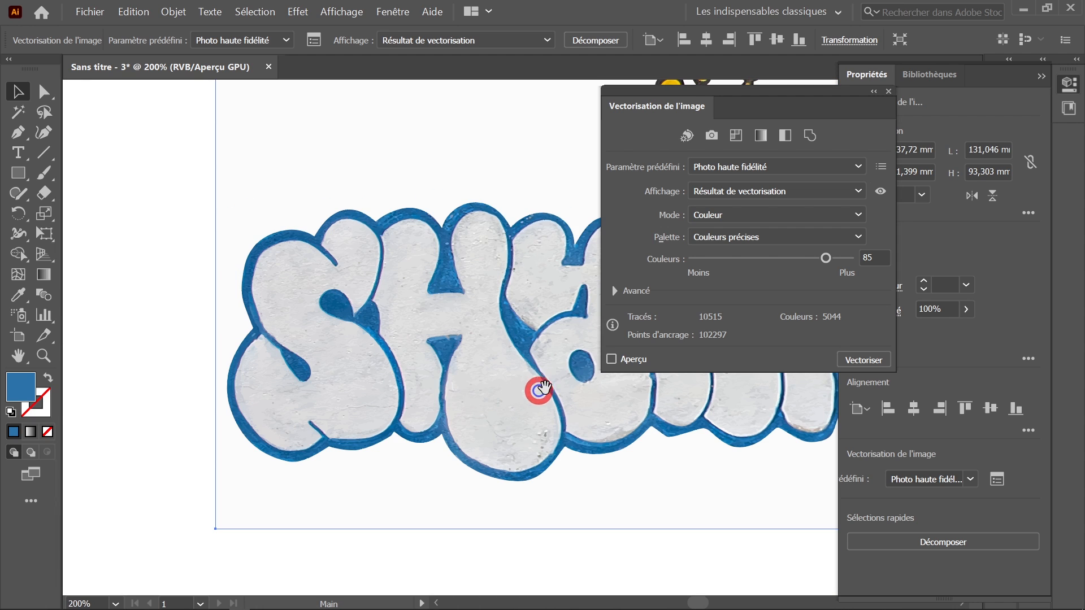
pyautogui.moveTo(534, 390); pyautogui.dragTo(274, 467)
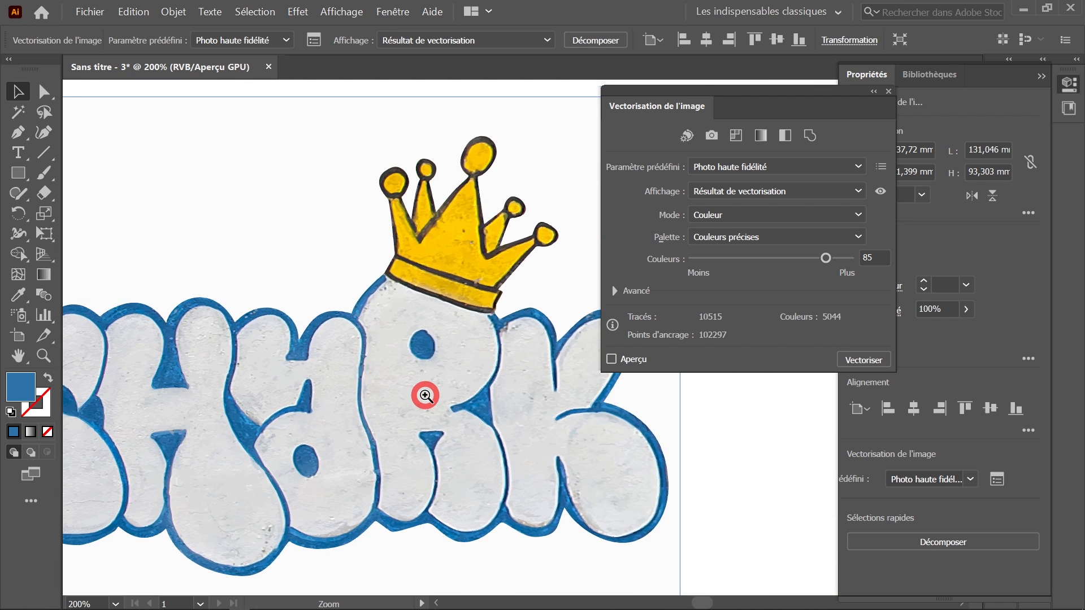
# Examine the traced letters and the crown's base at 400% and check the whole lettering at 150%
pyautogui.keyDown('ctrl'); pyautogui.click(425, 395); pyautogui.keyUp('ctrl')
pyautogui.keyDown('ctrl'); pyautogui.click(425, 395); pyautogui.keyUp('ctrl')
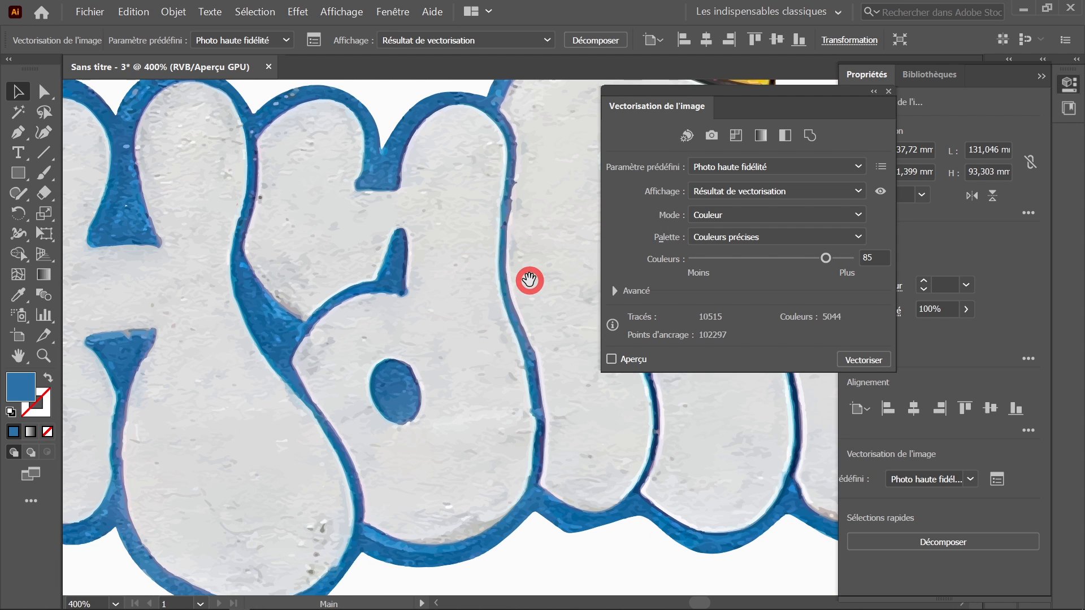
pyautogui.moveTo(529, 281); pyautogui.dragTo(361, 482)
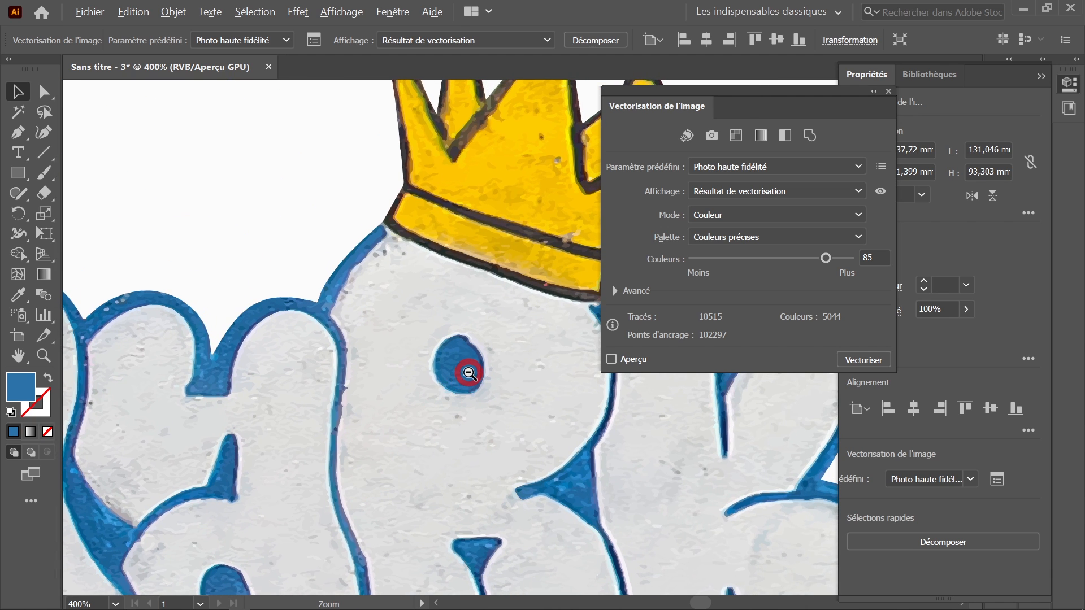
pyautogui.keyDown('ctrl'); pyautogui.keyDown('alt'); pyautogui.click(468, 373); pyautogui.keyUp('alt'); pyautogui.keyUp('ctrl')
pyautogui.keyDown('ctrl'); pyautogui.keyDown('alt'); pyautogui.click(468, 373); pyautogui.keyUp('alt'); pyautogui.keyUp('ctrl')
pyautogui.keyDown('ctrl'); pyautogui.keyDown('alt'); pyautogui.click(469, 373); pyautogui.keyUp('alt'); pyautogui.keyUp('ctrl')
pyautogui.moveTo(521, 354); pyautogui.dragTo(404, 362)
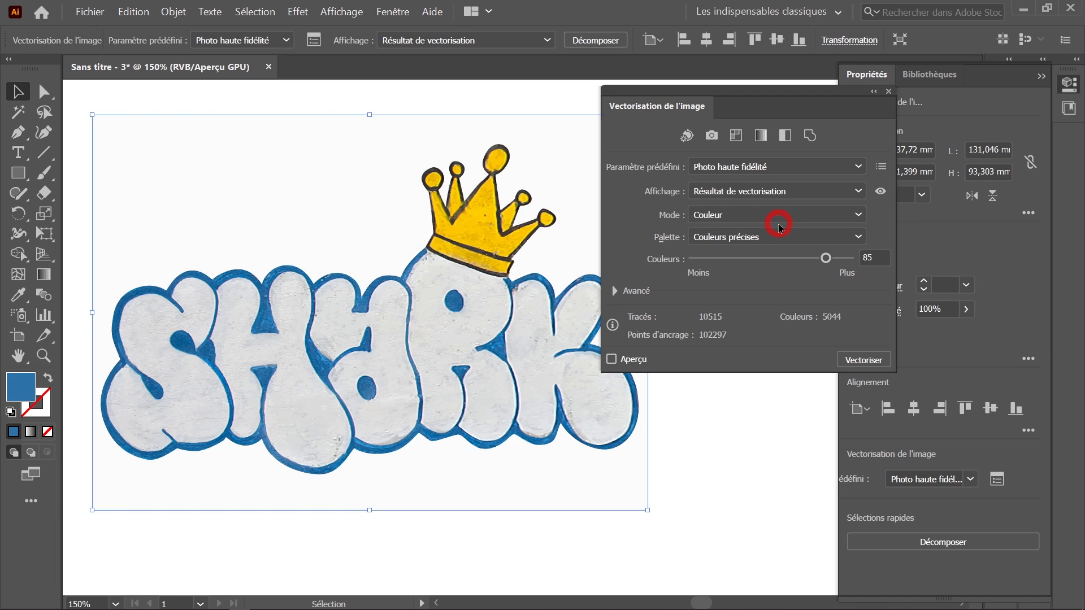
# Apply the Logo noir et blanc tracing preset and turn the automatic preview (Aperçu) on
pyautogui.click(856, 168)
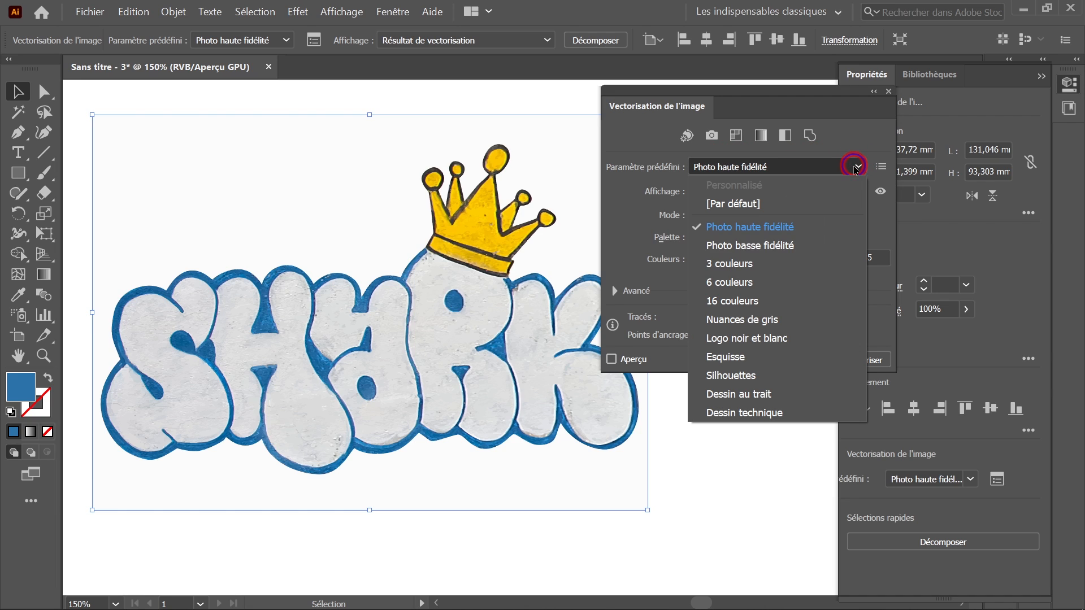
pyautogui.click(786, 338)
pyautogui.click(625, 359)
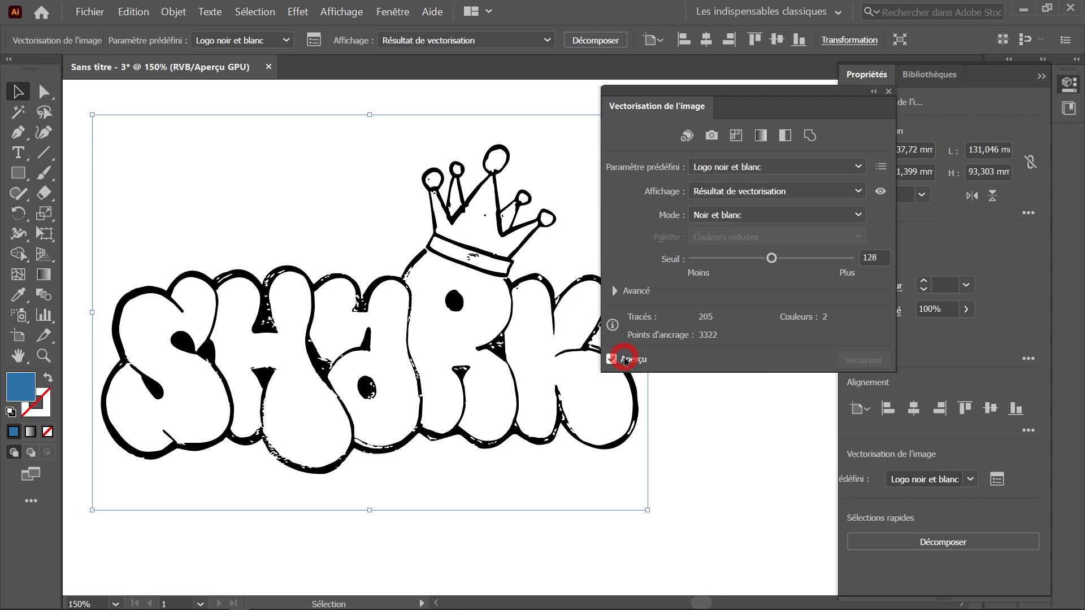
pyautogui.click(469, 323)
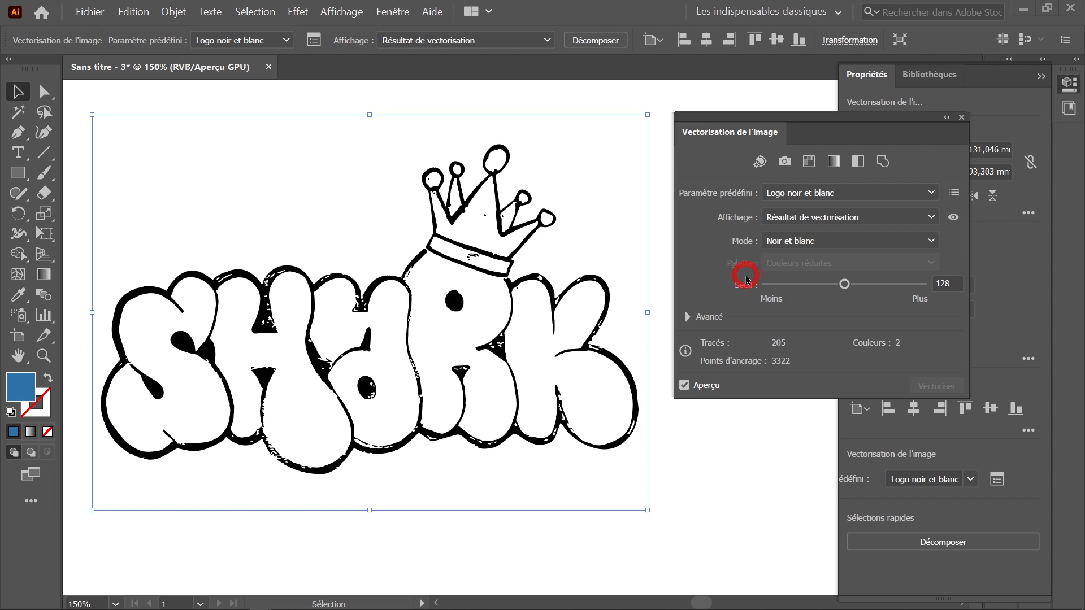
# Test the black-and-white threshold (Seuil) at 255 and at intermediate levels, settling on 172
pyautogui.click(938, 281)
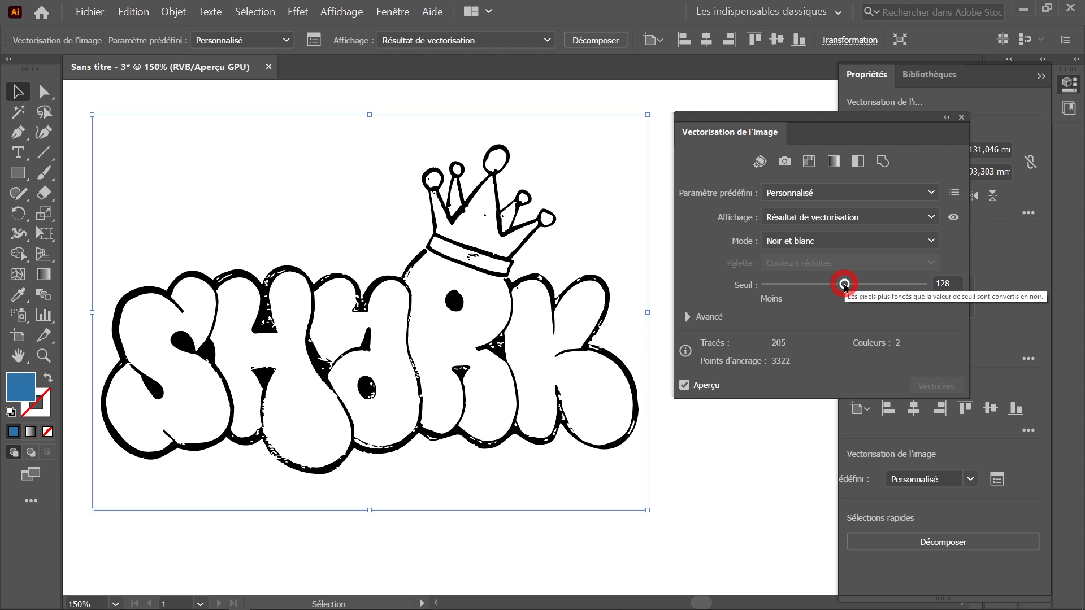
pyautogui.moveTo(845, 288); pyautogui.dragTo(934, 289)
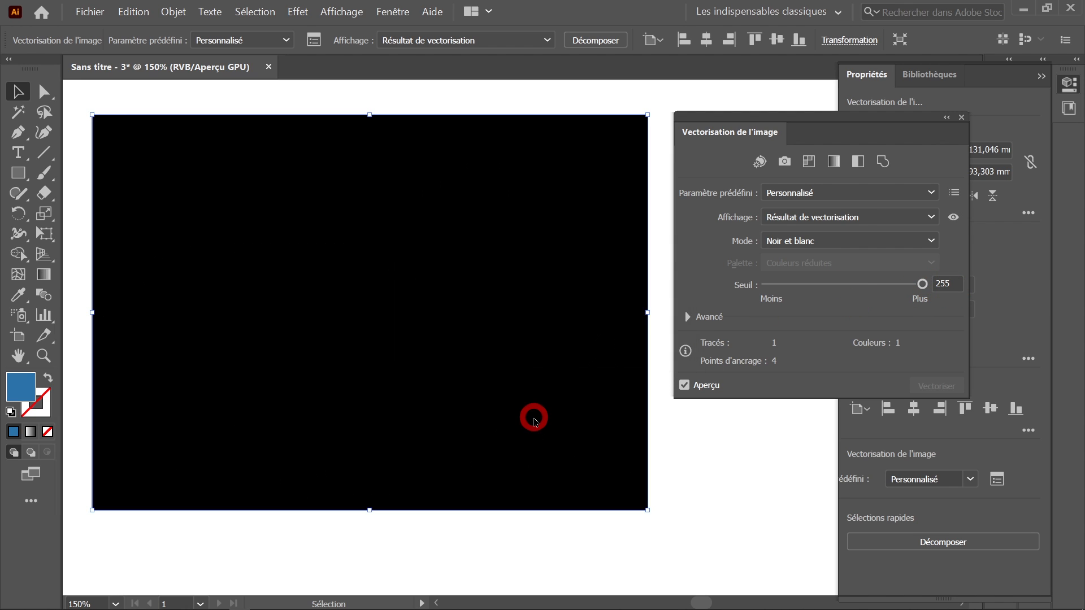
pyautogui.moveTo(923, 284)
pyautogui.mouseDown()
pyautogui.moveTo(815, 288)
pyautogui.moveTo(846, 284)
pyautogui.mouseUp()
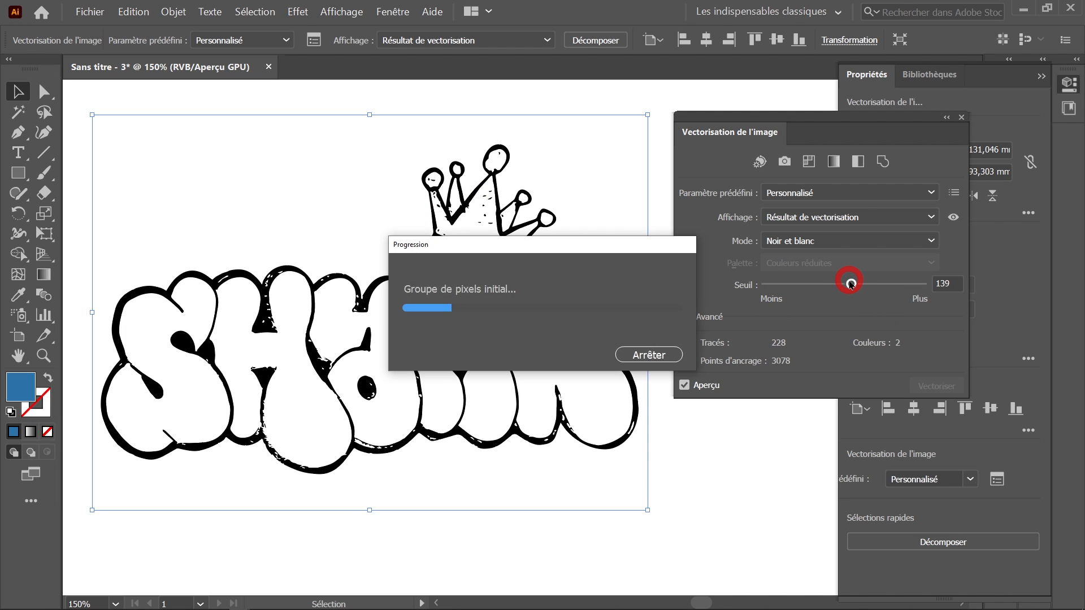
pyautogui.moveTo(852, 283); pyautogui.dragTo(862, 285)
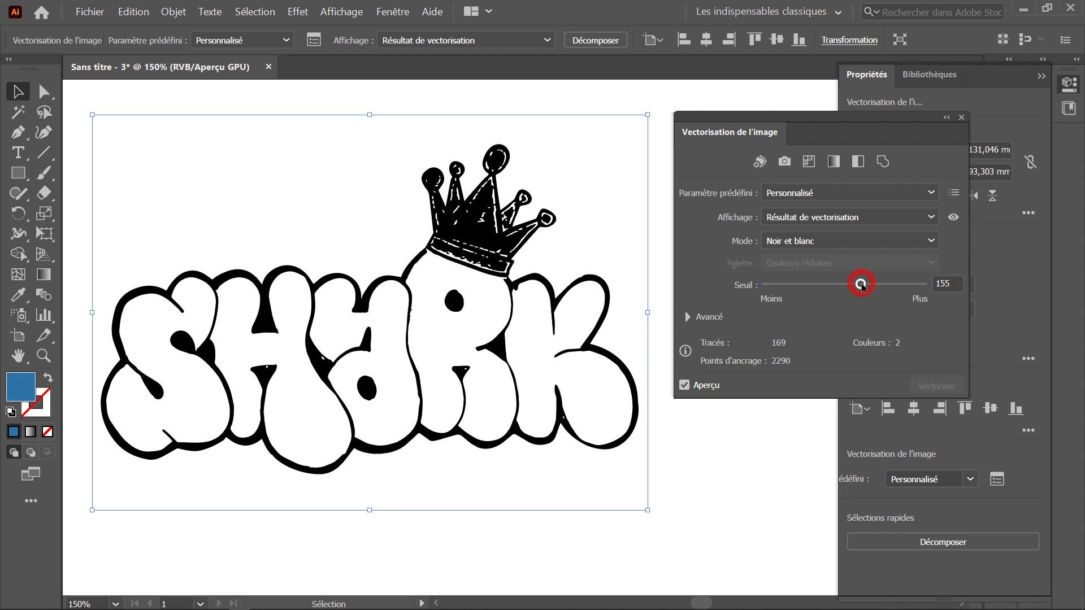
pyautogui.moveTo(862, 285); pyautogui.dragTo(865, 290)
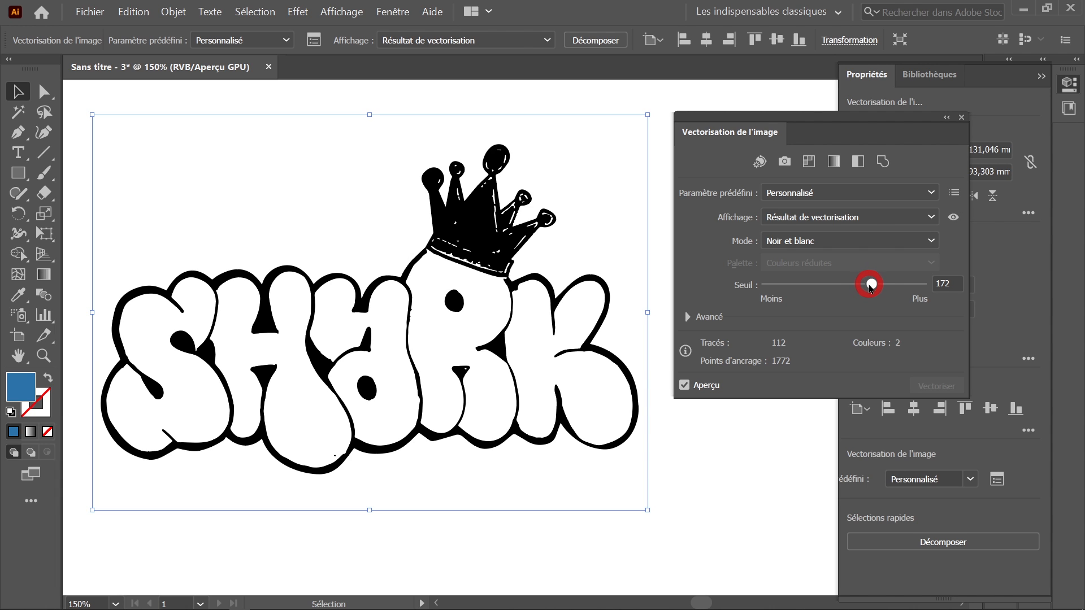
# Examine the black outlines of the letters and the crown's base in the traced result at 400%
pyautogui.keyDown('ctrl'); pyautogui.click(357, 411); pyautogui.keyUp('ctrl')
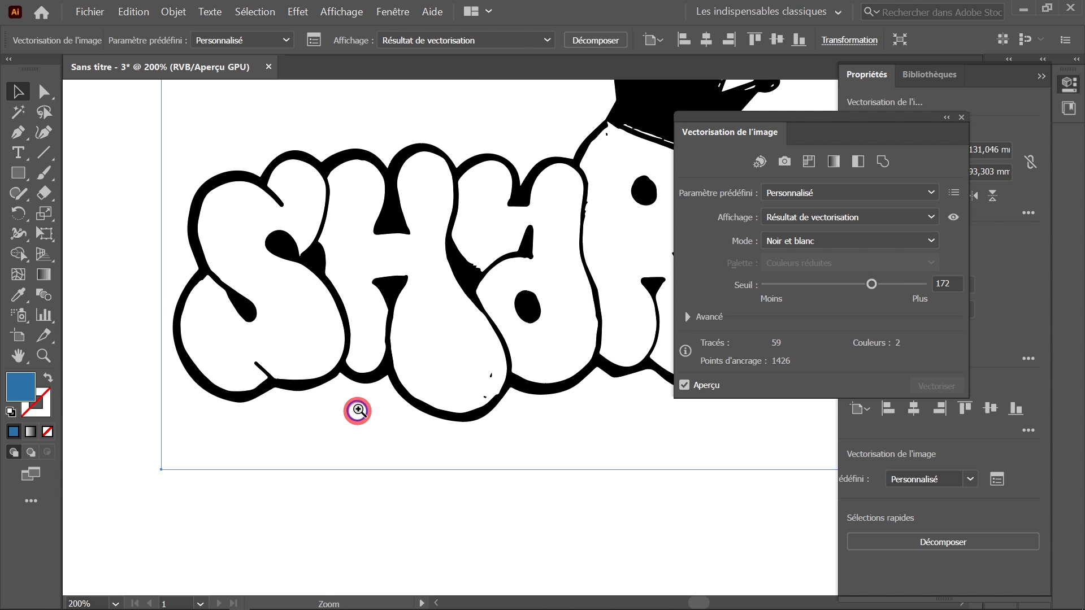
pyautogui.keyDown('ctrl'); pyautogui.click(416, 330); pyautogui.keyUp('ctrl')
pyautogui.keyDown('ctrl'); pyautogui.click(450, 309); pyautogui.keyUp('ctrl')
pyautogui.moveTo(501, 285); pyautogui.dragTo(317, 340)
pyautogui.moveTo(527, 317); pyautogui.dragTo(221, 276)
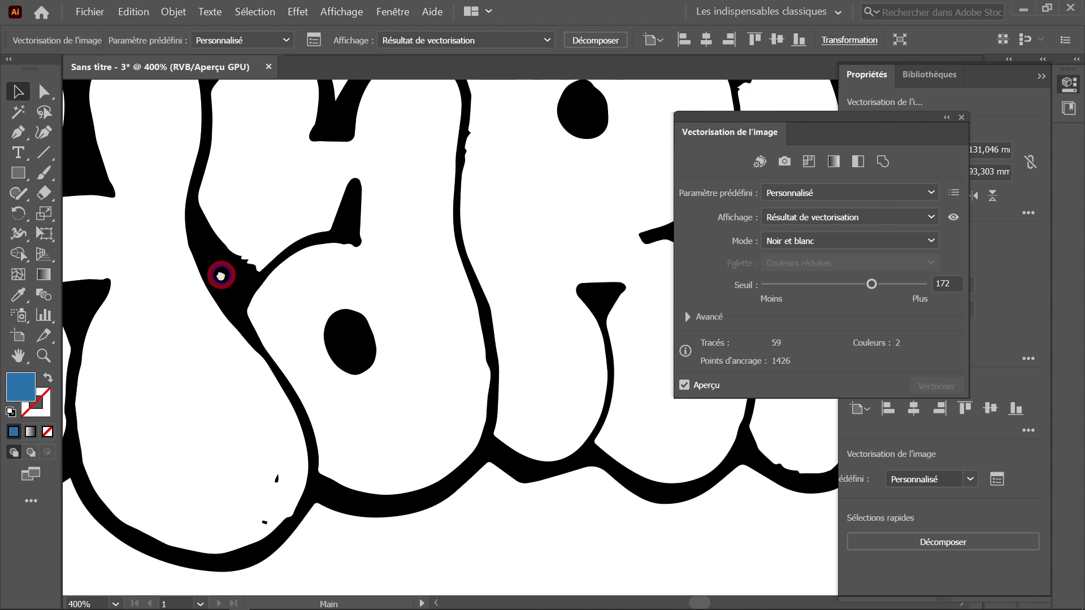
pyautogui.moveTo(431, 331); pyautogui.dragTo(317, 409)
pyautogui.moveTo(505, 317); pyautogui.dragTo(364, 388)
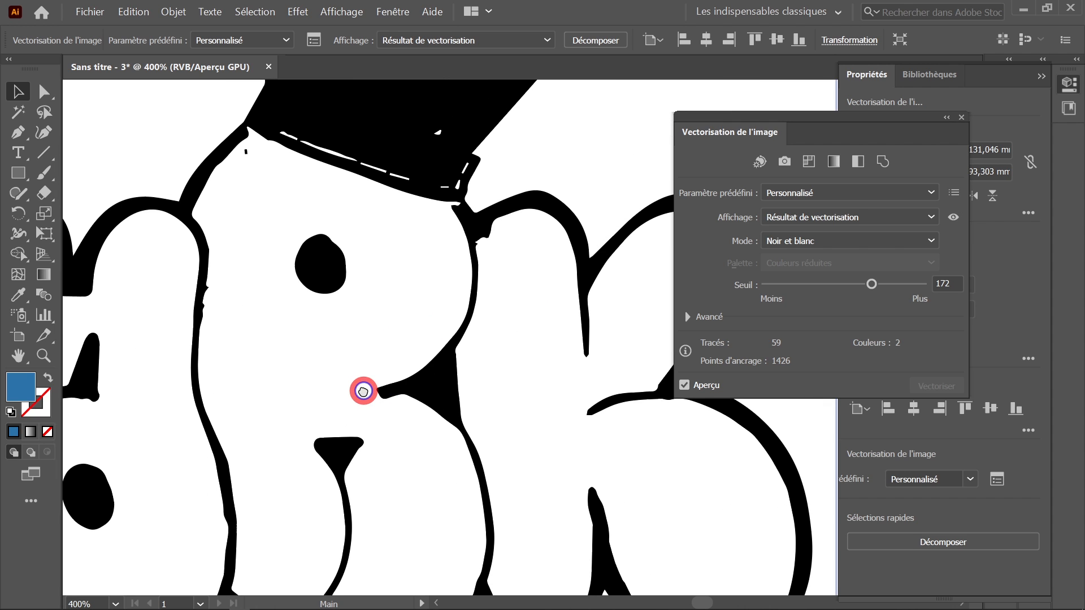
pyautogui.moveTo(427, 284); pyautogui.dragTo(340, 221)
# Check the filled crown and the complete black-and-white lettering at decreasing magnification, from 200% to 100%
pyautogui.keyDown('ctrl'); pyautogui.keyDown('alt'); pyautogui.click(396, 287); pyautogui.keyUp('alt'); pyautogui.keyUp('ctrl')
pyautogui.keyDown('ctrl'); pyautogui.keyDown('alt'); pyautogui.click(396, 288); pyautogui.keyUp('alt'); pyautogui.keyUp('ctrl')
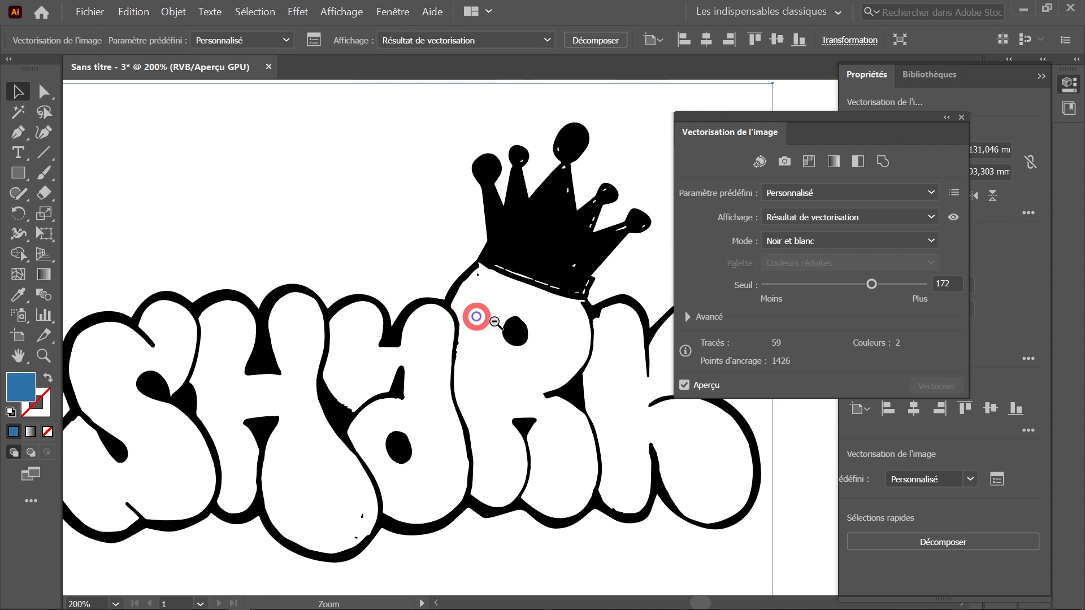
pyautogui.moveTo(542, 329); pyautogui.dragTo(496, 321)
pyautogui.click(530, 233)
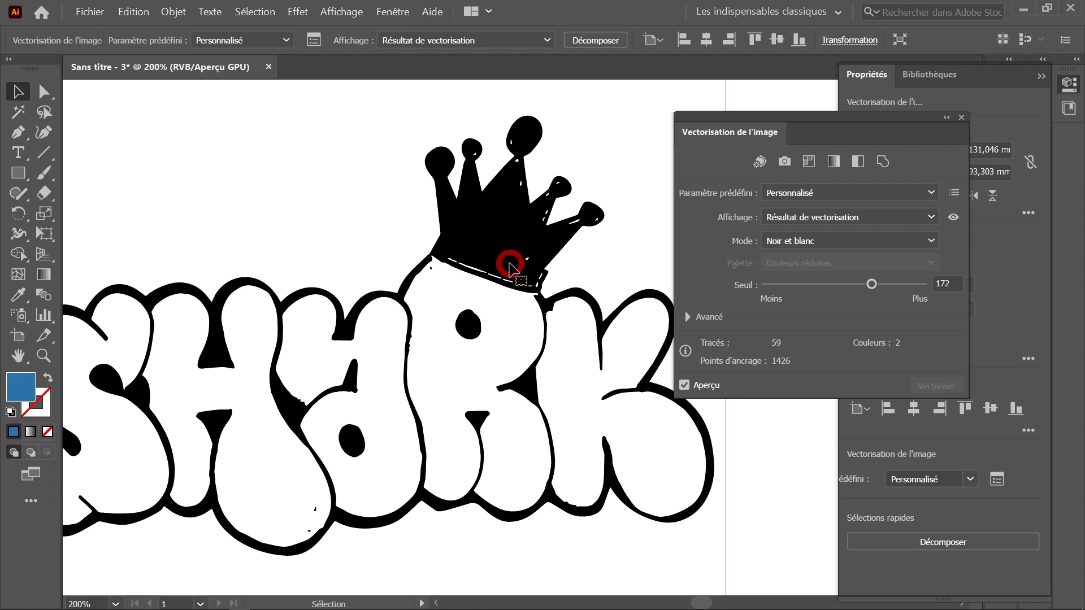
pyautogui.keyDown('ctrl'); pyautogui.keyDown('alt'); pyautogui.click(472, 338); pyautogui.keyUp('alt'); pyautogui.keyUp('ctrl')
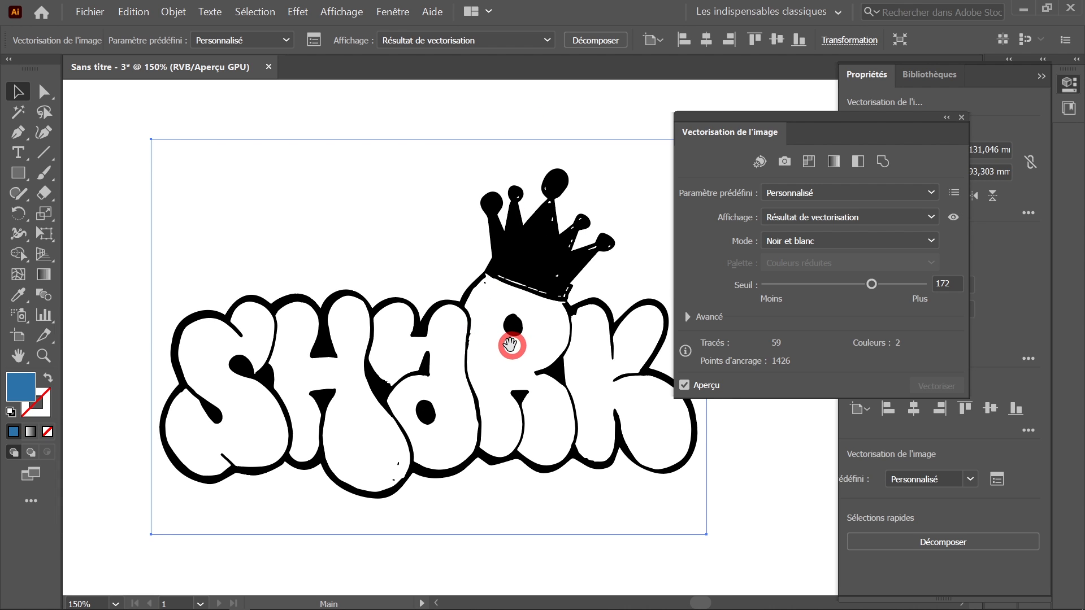
pyautogui.moveTo(512, 345); pyautogui.dragTo(466, 283)
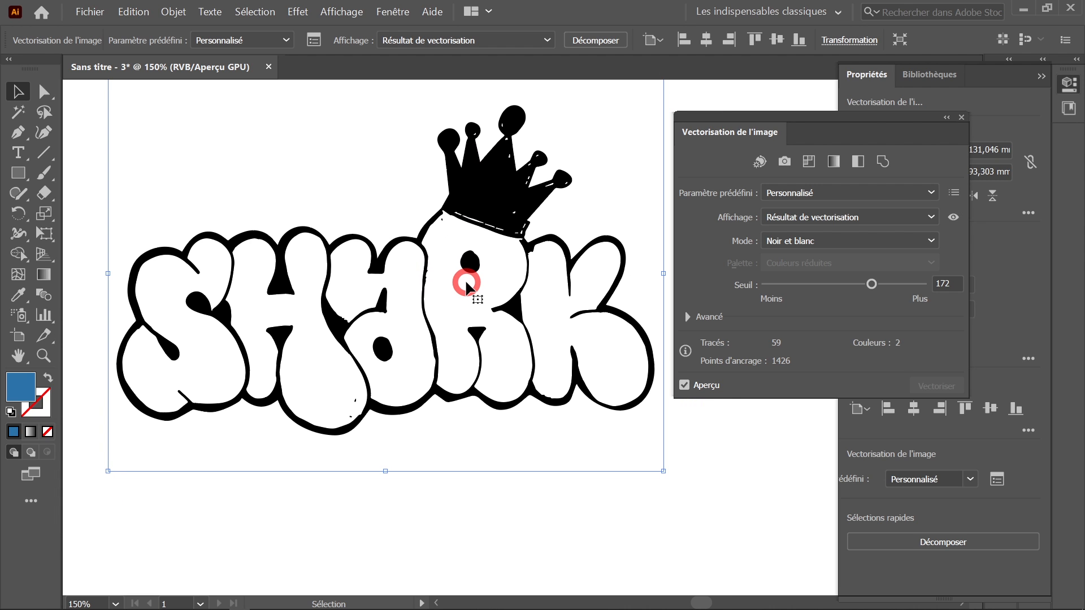
pyautogui.hotkey('ctrl', '-')
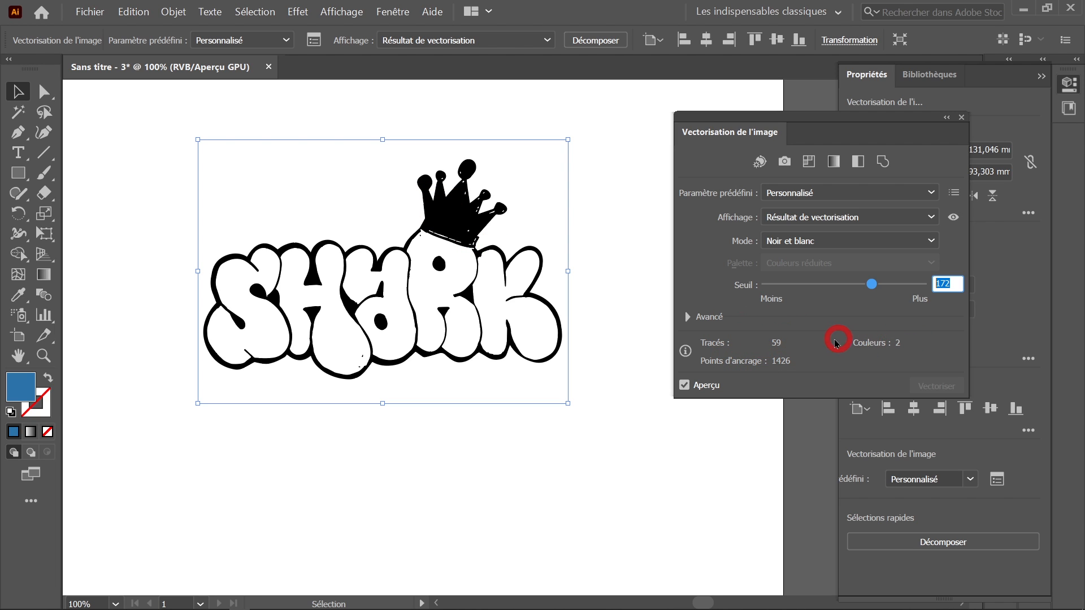
# Reveal the advanced tracing settings (Avancé), try a path fidelity (Tracés) of 100% and inspect the letters up close
pyautogui.click(687, 318)
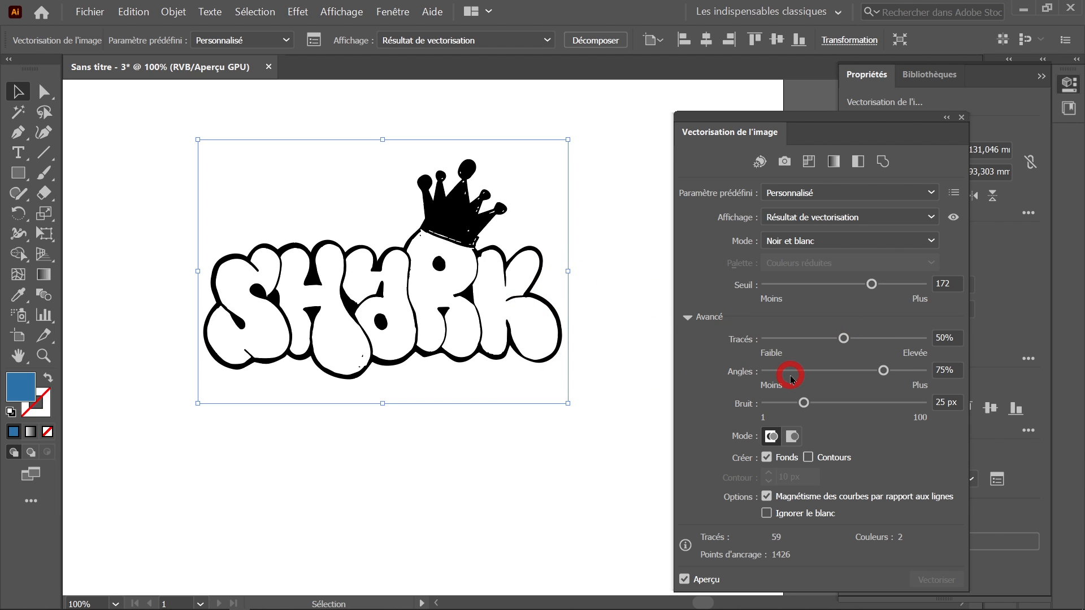
pyautogui.moveTo(853, 347); pyautogui.dragTo(964, 343)
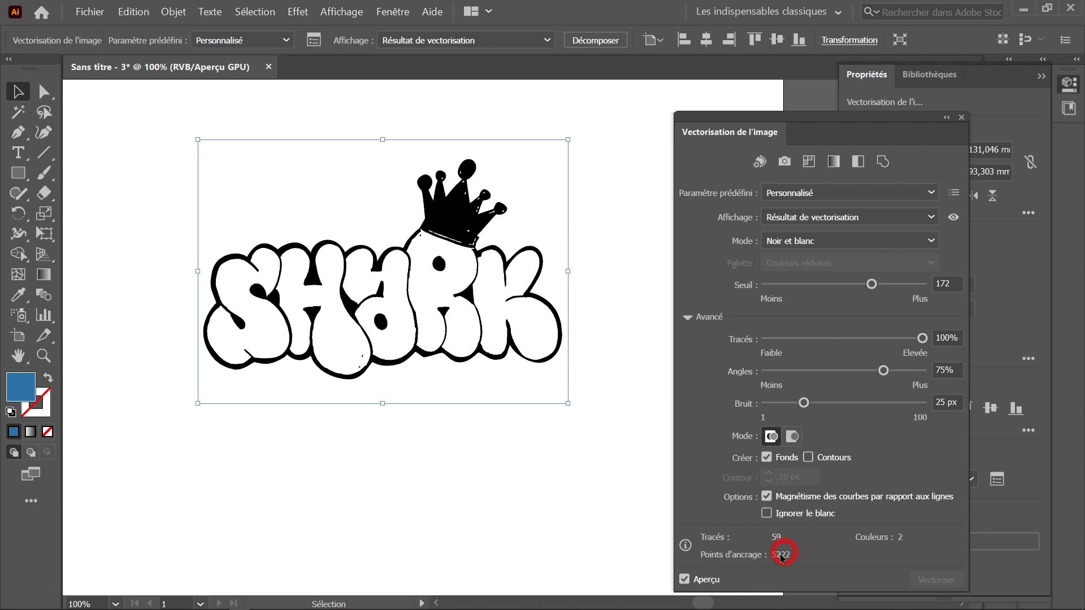
pyautogui.keyDown('ctrl'); pyautogui.click(381, 334); pyautogui.keyUp('ctrl')
pyautogui.moveTo(419, 286); pyautogui.dragTo(339, 341)
pyautogui.keyDown('ctrl'); pyautogui.click(340, 341); pyautogui.keyUp('ctrl')
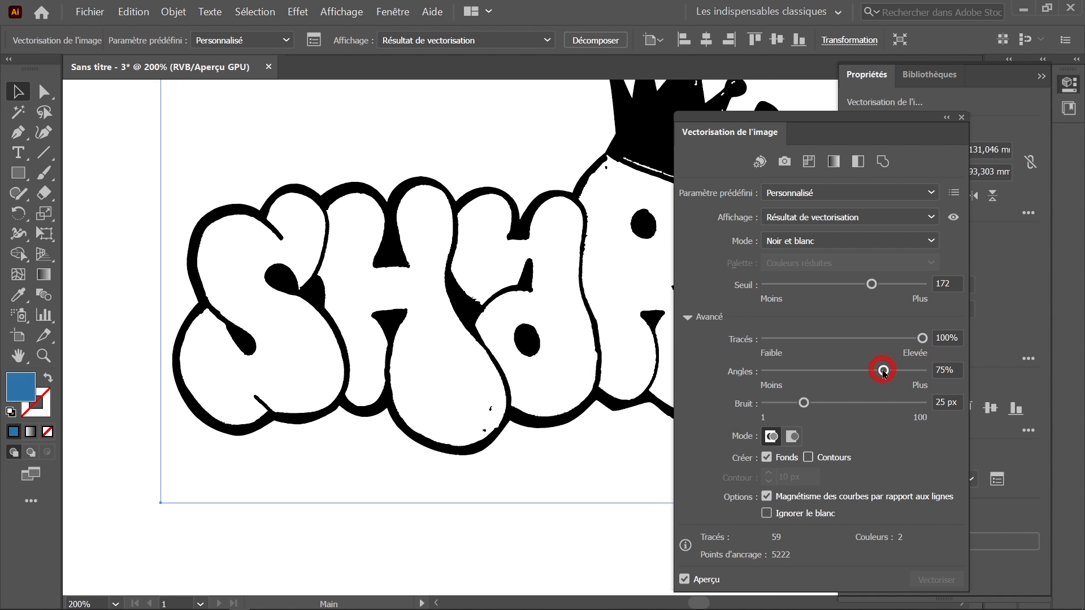
# Set the path fidelity (Tracés) to 50% and the corner emphasis (Angles) to 70%
pyautogui.moveTo(945, 339); pyautogui.dragTo(903, 351)
pyautogui.write('5')
pyautogui.press('Tab')
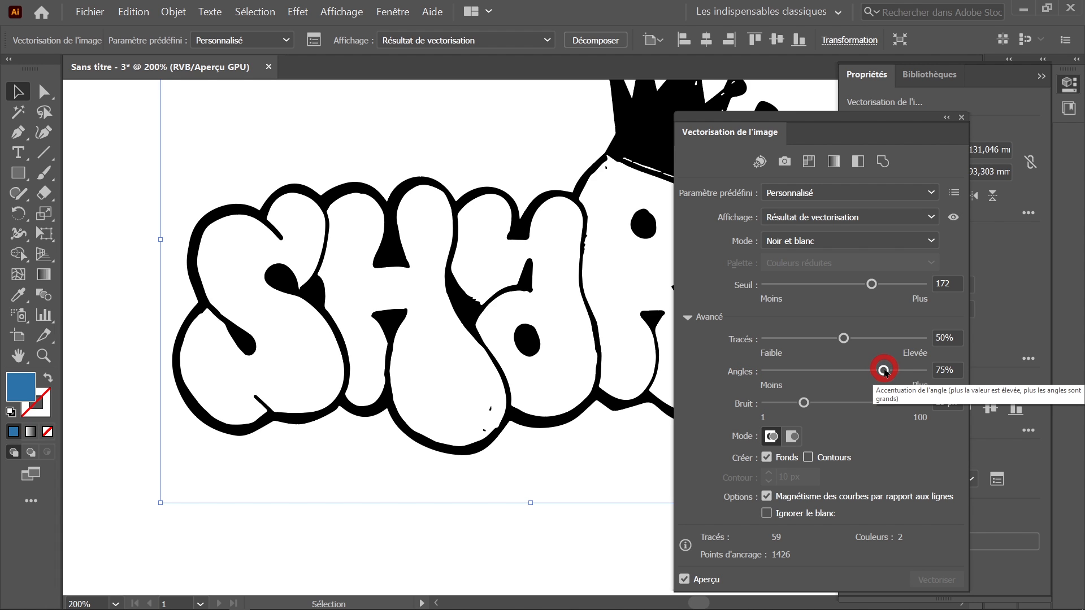
pyautogui.moveTo(884, 371); pyautogui.dragTo(877, 371)
pyautogui.moveTo(572, 215); pyautogui.dragTo(489, 221)
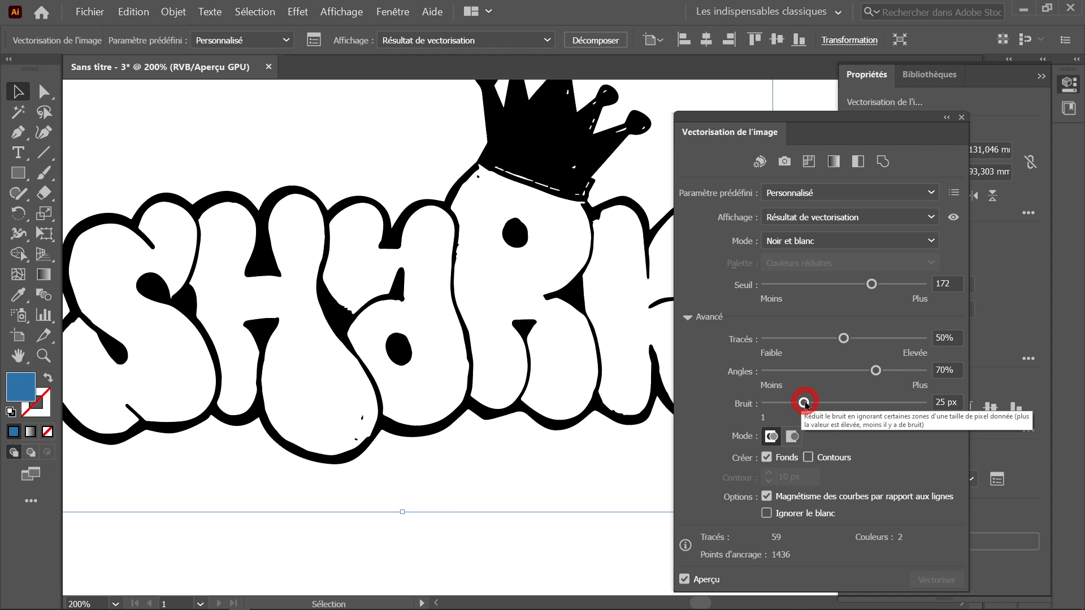
# Set the noise reduction (Bruit) to 40 px and enable Ignorer le blanc for the tracing
pyautogui.moveTo(804, 403); pyautogui.dragTo(770, 403)
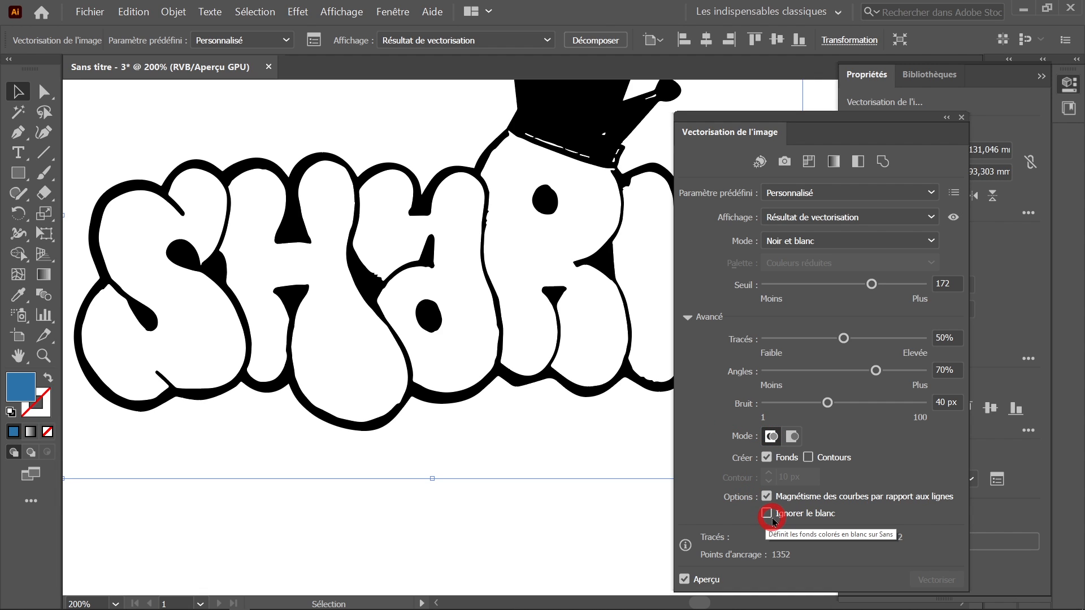
pyautogui.hotkey('ctrl', '-')
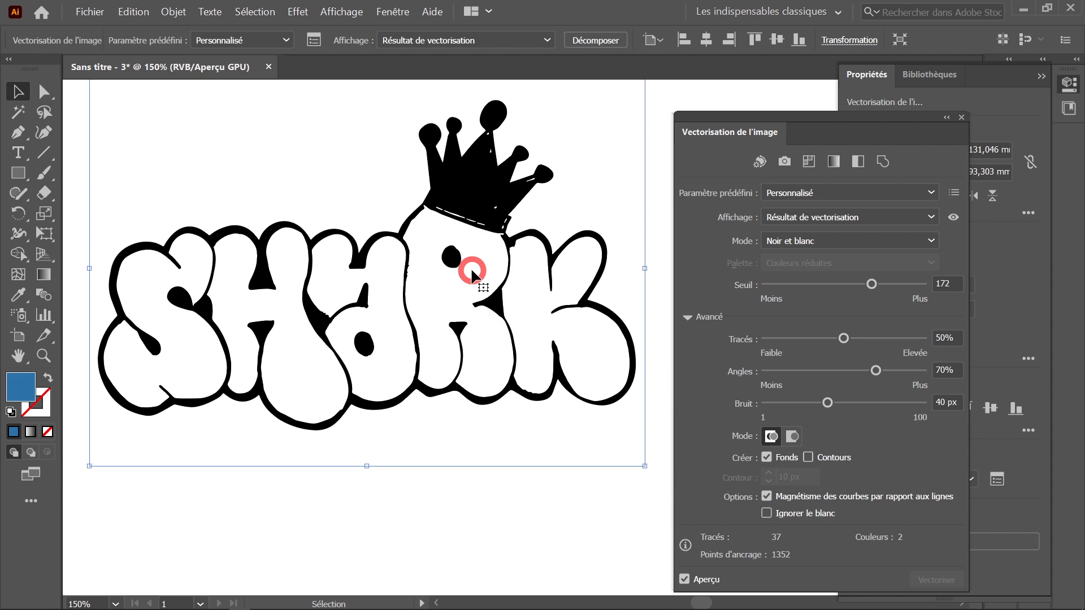
pyautogui.click(767, 514)
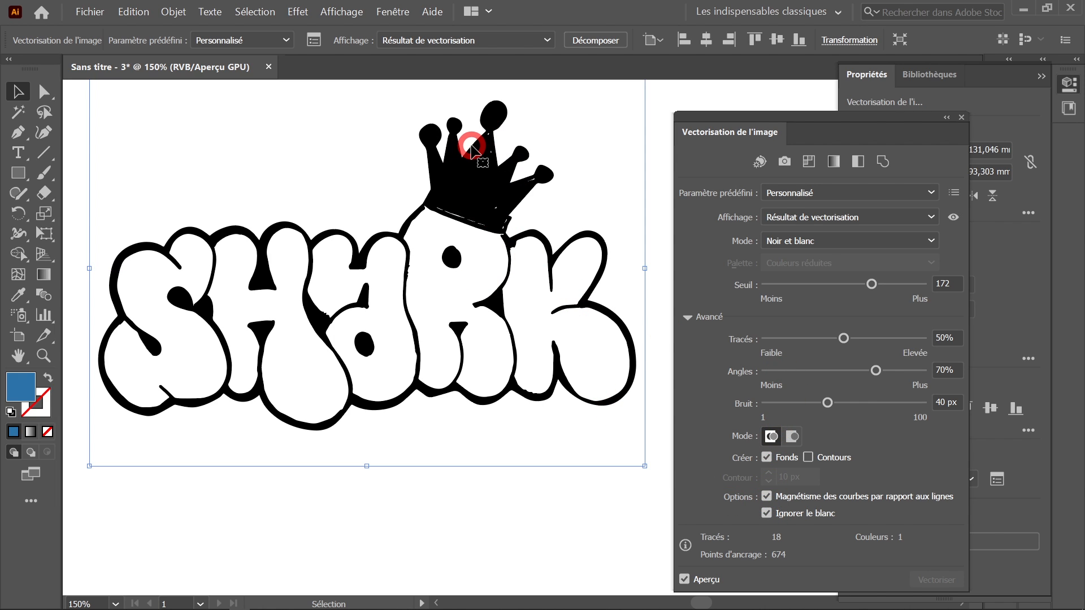
# Duplicate the traced SHARK artwork and place the copy directly below the original
pyautogui.keyDown('ctrl'); pyautogui.keyDown('alt'); pyautogui.click(477, 188); pyautogui.keyUp('alt'); pyautogui.keyUp('ctrl')
pyautogui.moveTo(484, 358); pyautogui.dragTo(421, 206)
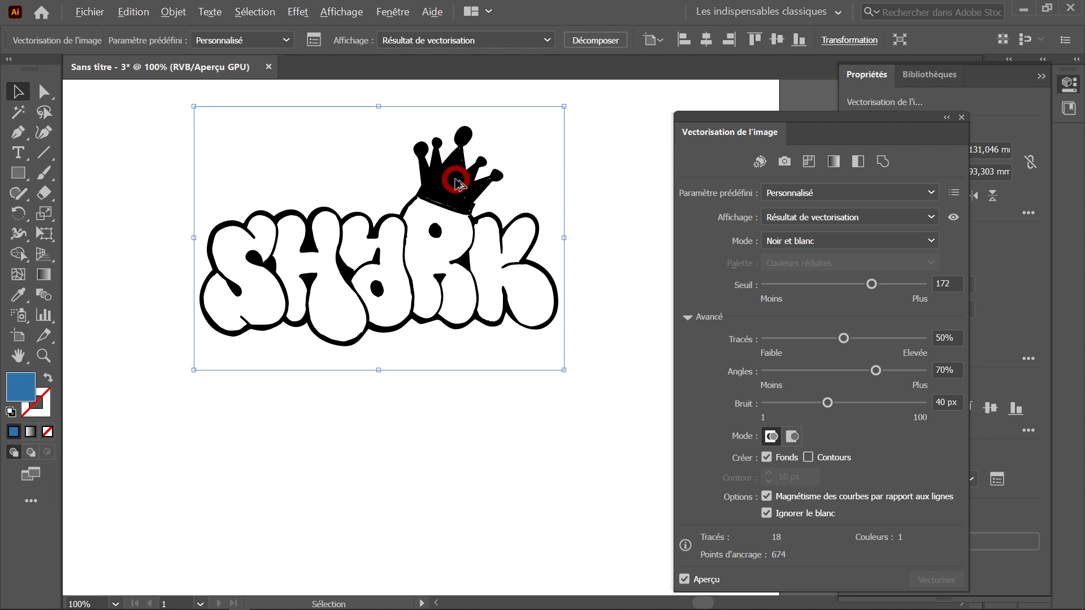
pyautogui.moveTo(455, 183); pyautogui.dragTo(468, 336)
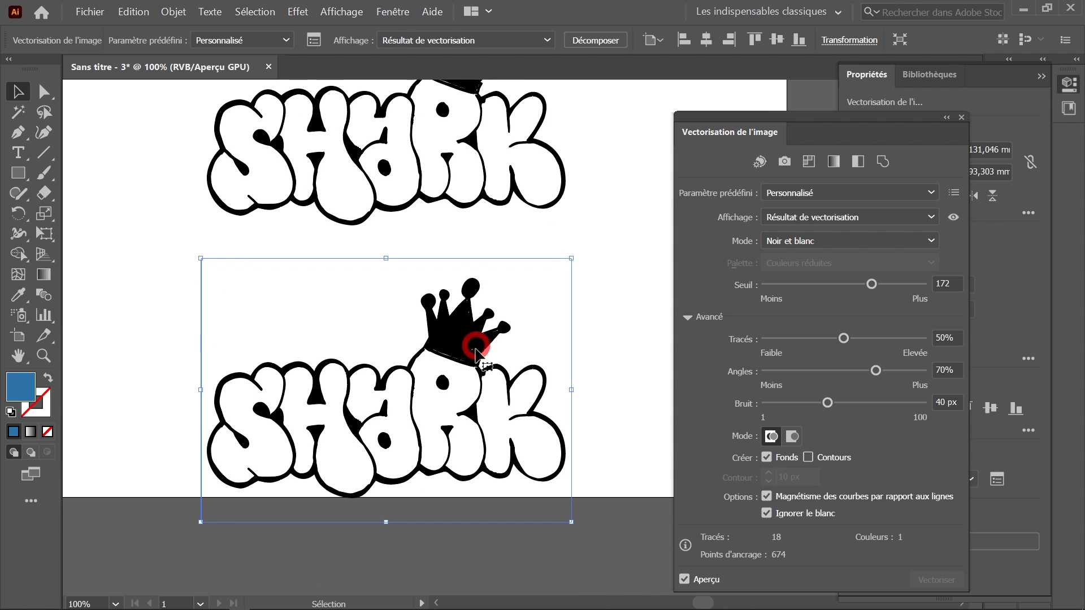
# Set the threshold (Seuil) of the lower copy to 110 so only the crown's outline is traced in black
pyautogui.scroll(1, 508, 322)
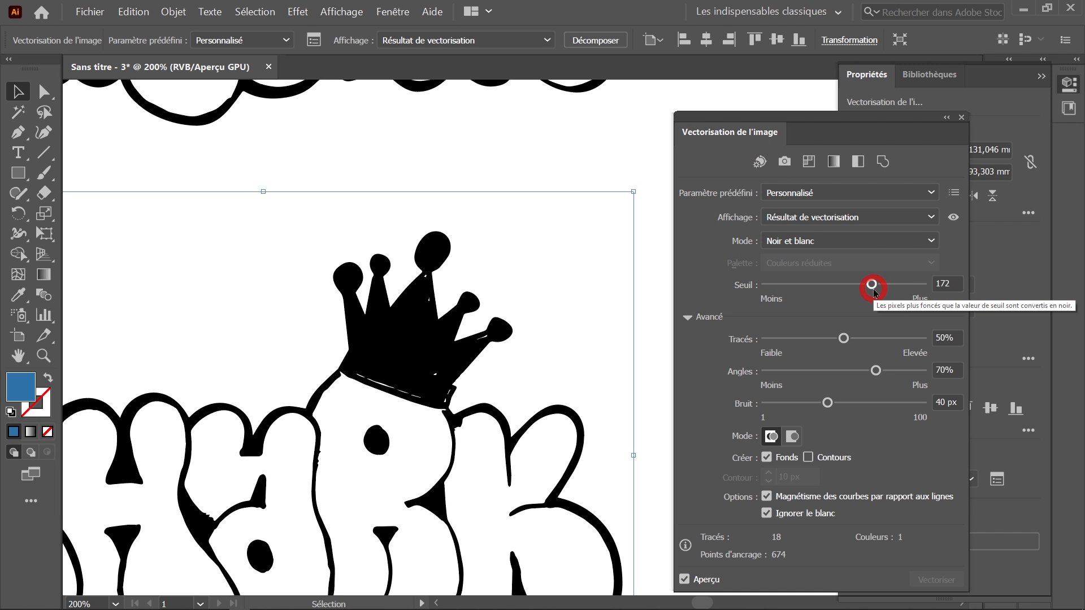
pyautogui.moveTo(873, 289); pyautogui.dragTo(831, 293)
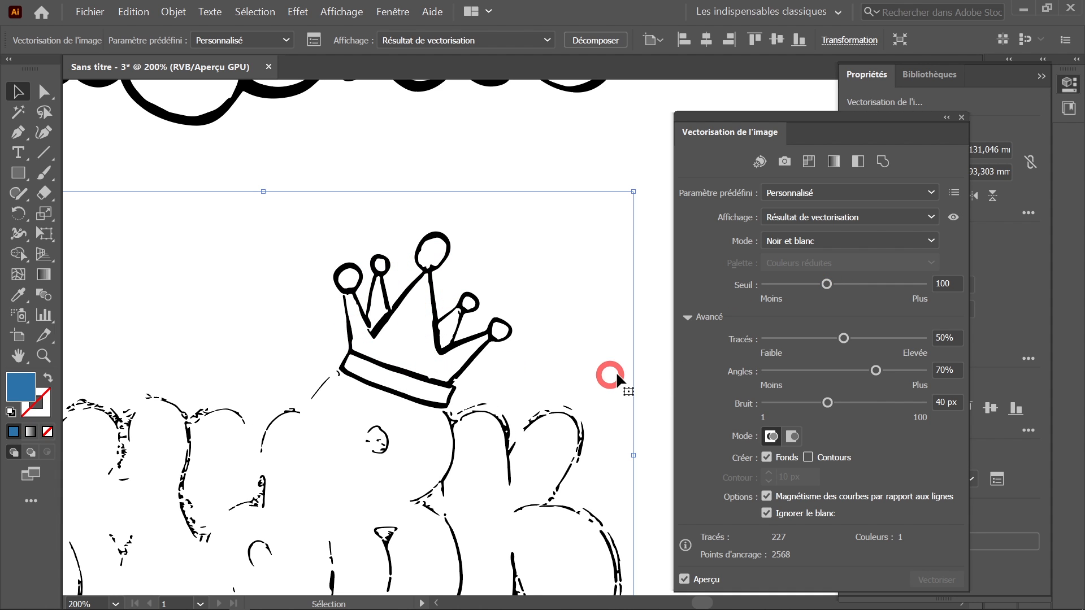
pyautogui.click(834, 287)
pyautogui.moveTo(955, 281); pyautogui.dragTo(917, 295)
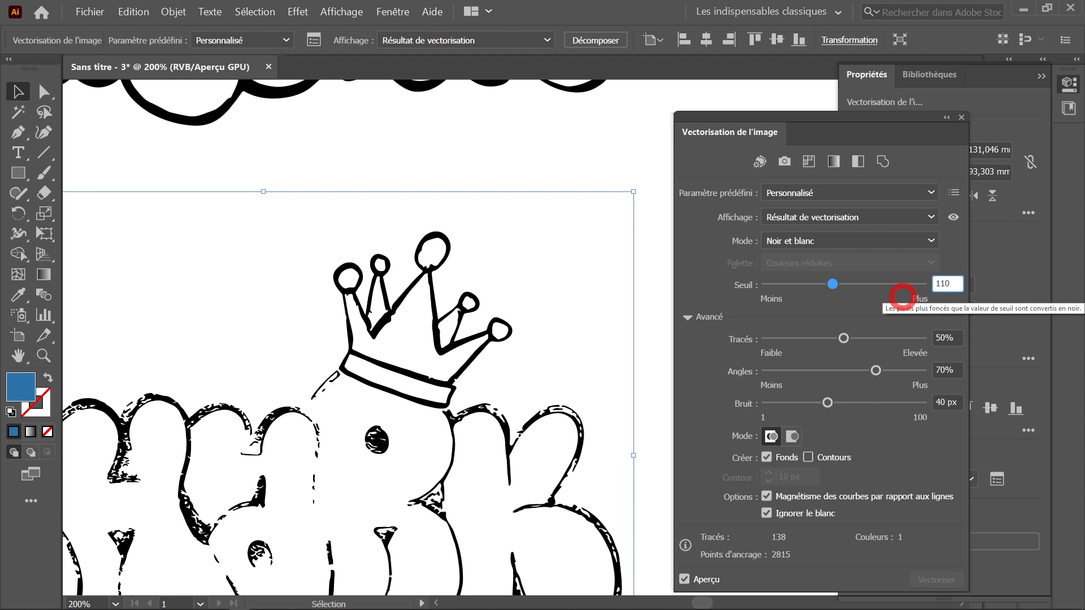
pyautogui.press('Tab')
# Examine the crown's outline in the copy at 600% and compare both tracings at 100%
pyautogui.keyDown('ctrl'); pyautogui.click(451, 344); pyautogui.keyUp('ctrl')
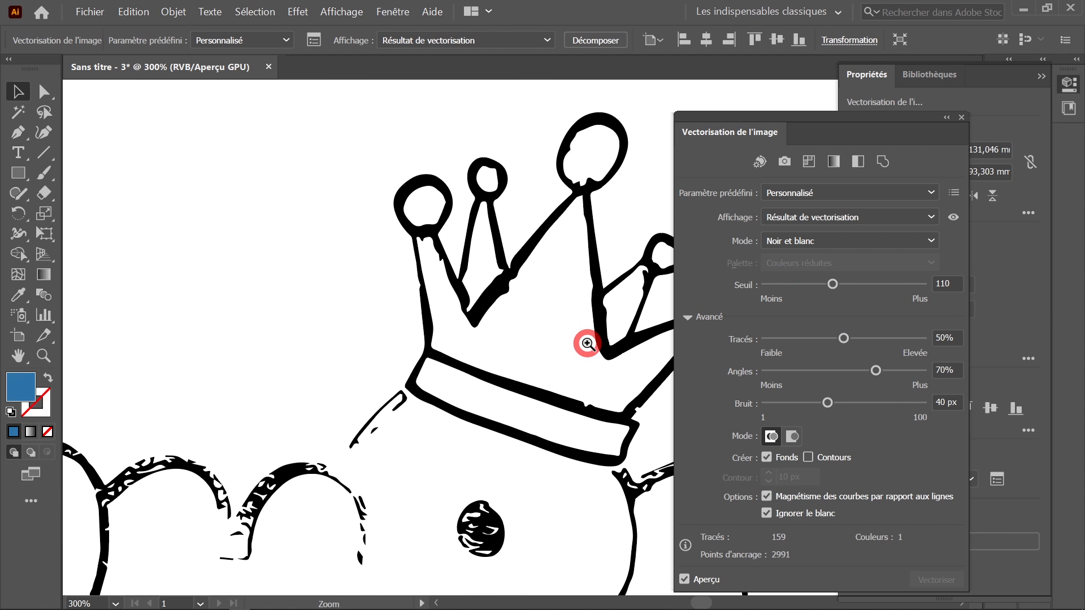
pyautogui.keyDown('ctrl'); pyautogui.click(576, 344); pyautogui.keyUp('ctrl')
pyautogui.keyDown('ctrl'); pyautogui.click(499, 357); pyautogui.keyUp('ctrl')
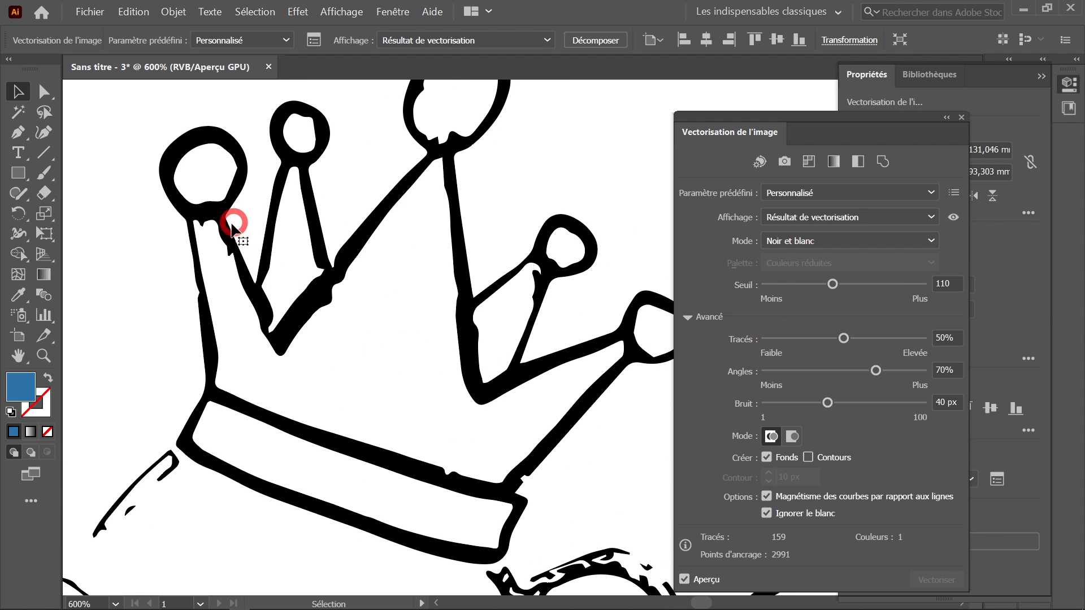
pyautogui.keyDown('ctrl'); pyautogui.keyDown('alt'); pyautogui.click(417, 331); pyautogui.keyUp('alt'); pyautogui.keyUp('ctrl')
pyautogui.keyDown('ctrl'); pyautogui.keyDown('alt'); pyautogui.click(421, 331); pyautogui.keyUp('alt'); pyautogui.keyUp('ctrl')
pyautogui.keyDown('ctrl'); pyautogui.keyDown('alt'); pyautogui.click(452, 330); pyautogui.keyUp('alt'); pyautogui.keyUp('ctrl')
pyautogui.moveTo(534, 326); pyautogui.dragTo(384, 308)
pyautogui.keyDown('ctrl'); pyautogui.keyDown('alt'); pyautogui.click(434, 323); pyautogui.keyUp('alt'); pyautogui.keyUp('ctrl')
pyautogui.keyDown('ctrl'); pyautogui.keyDown('alt'); pyautogui.click(469, 329); pyautogui.keyUp('alt'); pyautogui.keyUp('ctrl')
pyautogui.moveTo(503, 330); pyautogui.dragTo(397, 364)
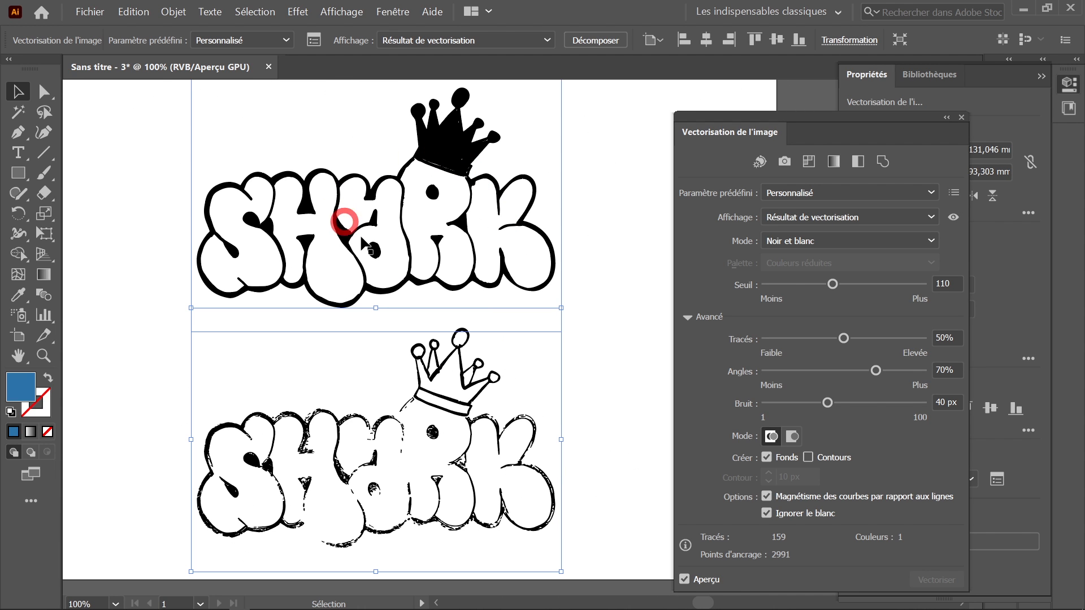
# Close the image tracing settings and expand the lower SHARK tracing (Décomposer) into editable vector paths
pyautogui.moveTo(518, 222); pyautogui.dragTo(488, 228)
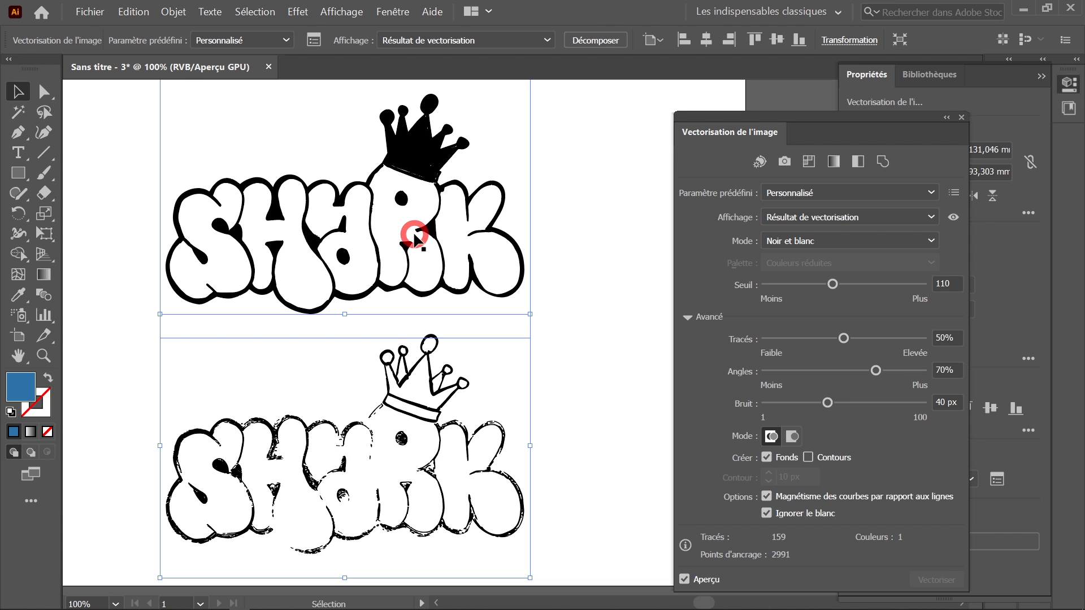
pyautogui.click(646, 213)
pyautogui.click(484, 311)
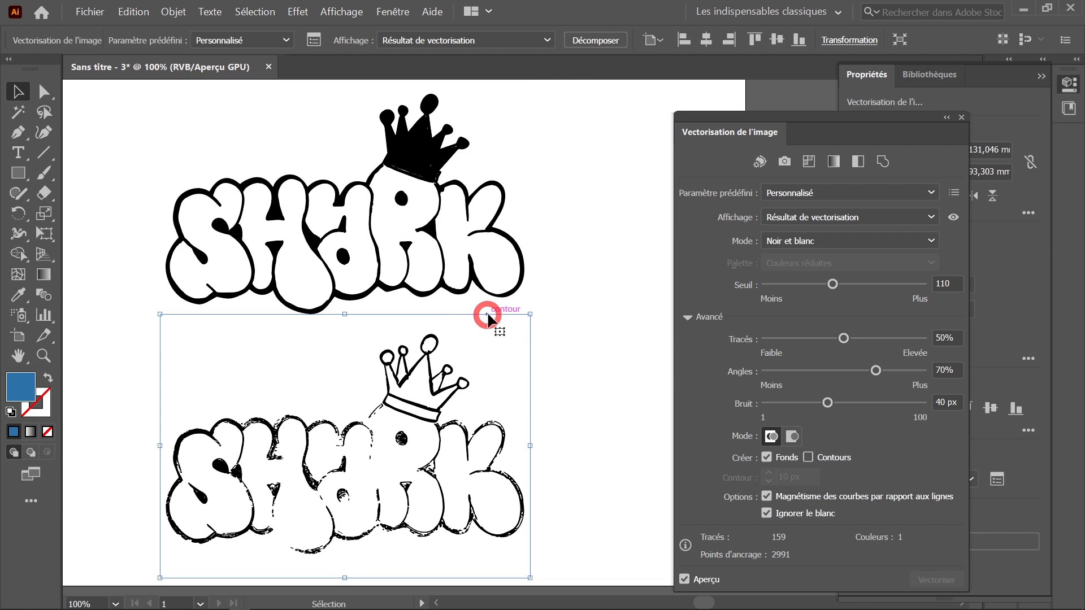
pyautogui.click(961, 117)
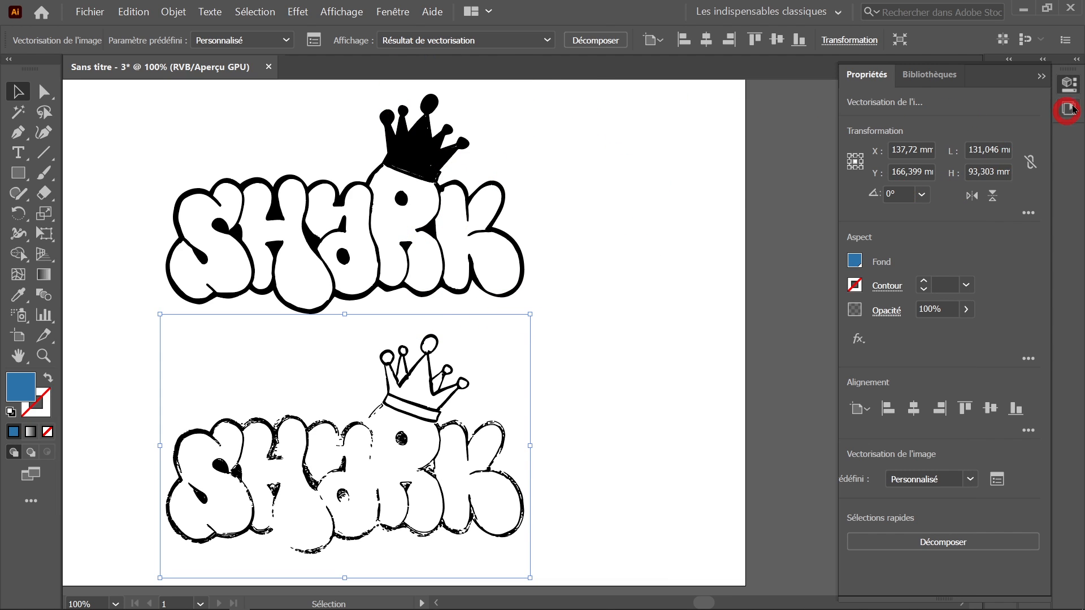
pyautogui.click(583, 38)
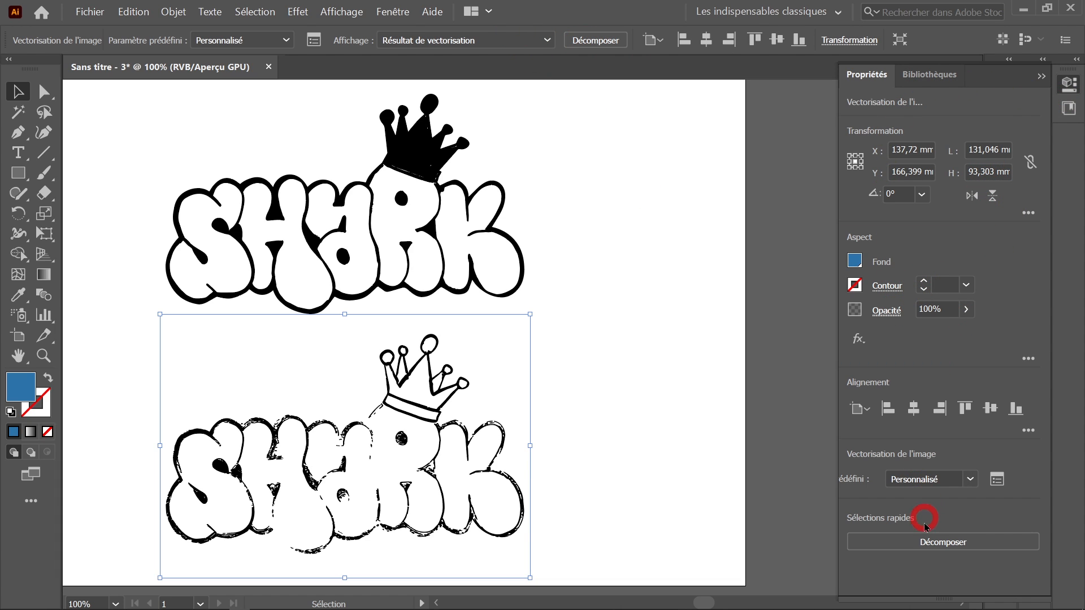
pyautogui.click(439, 428)
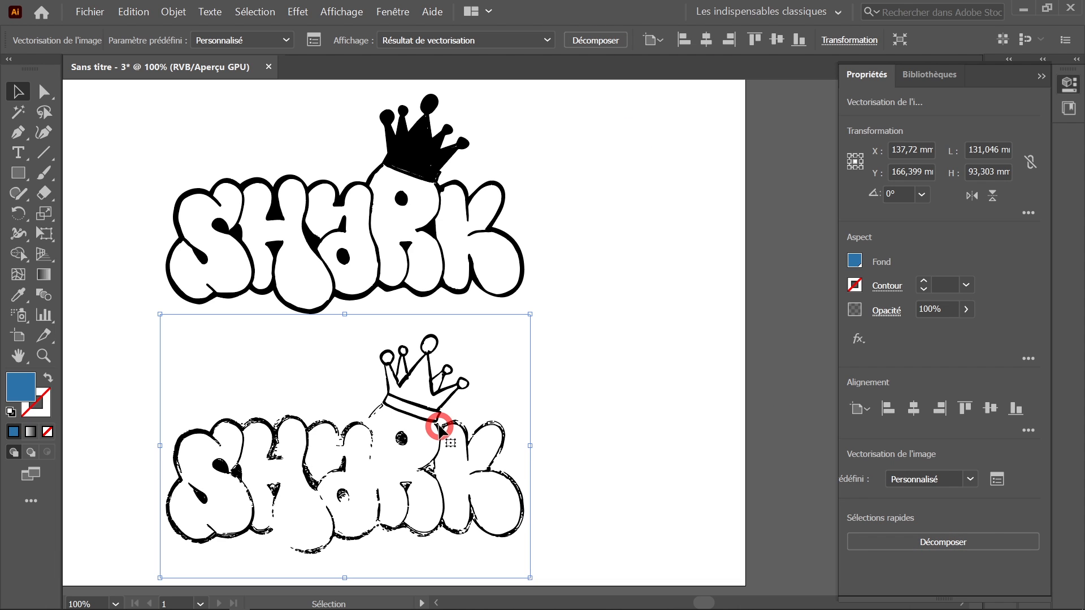
pyautogui.click(916, 536)
pyautogui.click(467, 466)
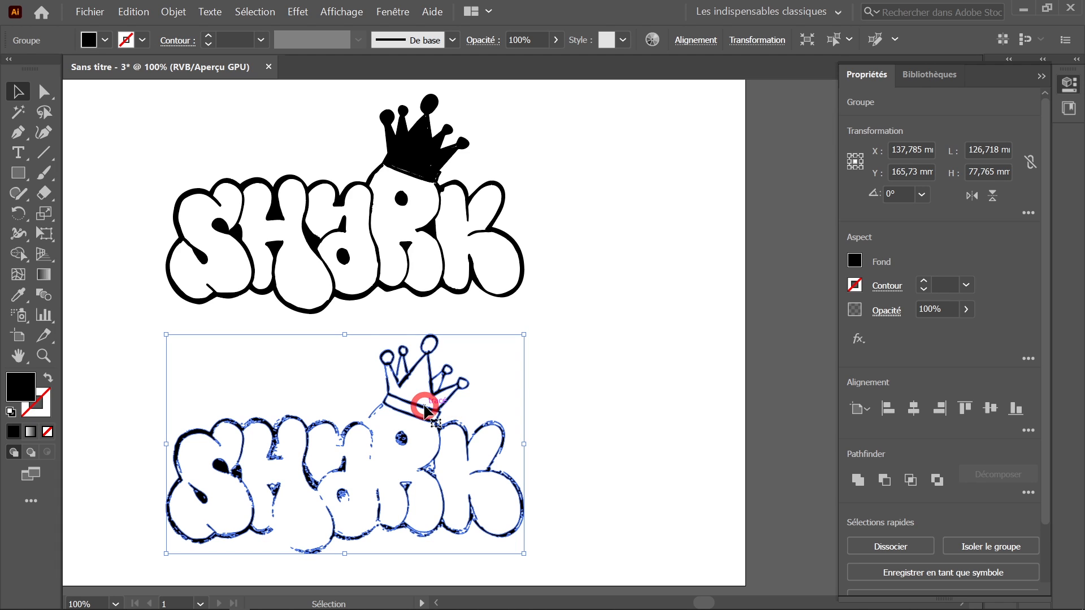
# Expand the upper SHARK tracing with the solid black crown into vector paths as well
pyautogui.click(420, 164)
pyautogui.click(896, 535)
pyautogui.click(657, 259)
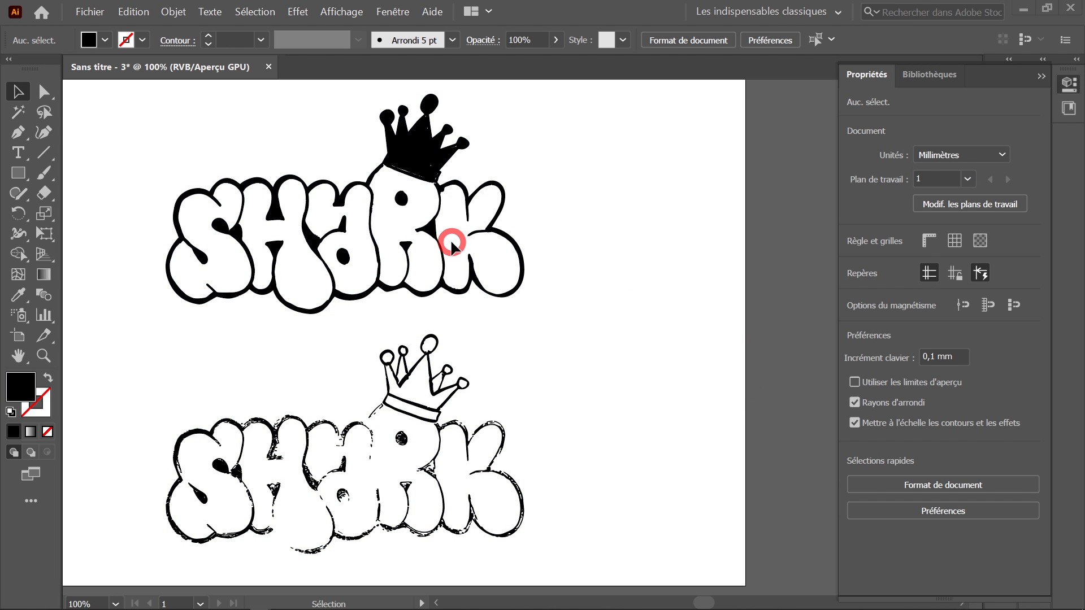
# Erase the points and most of the body of the solid black crown in the upper artwork with the Eraser
pyautogui.click(430, 139)
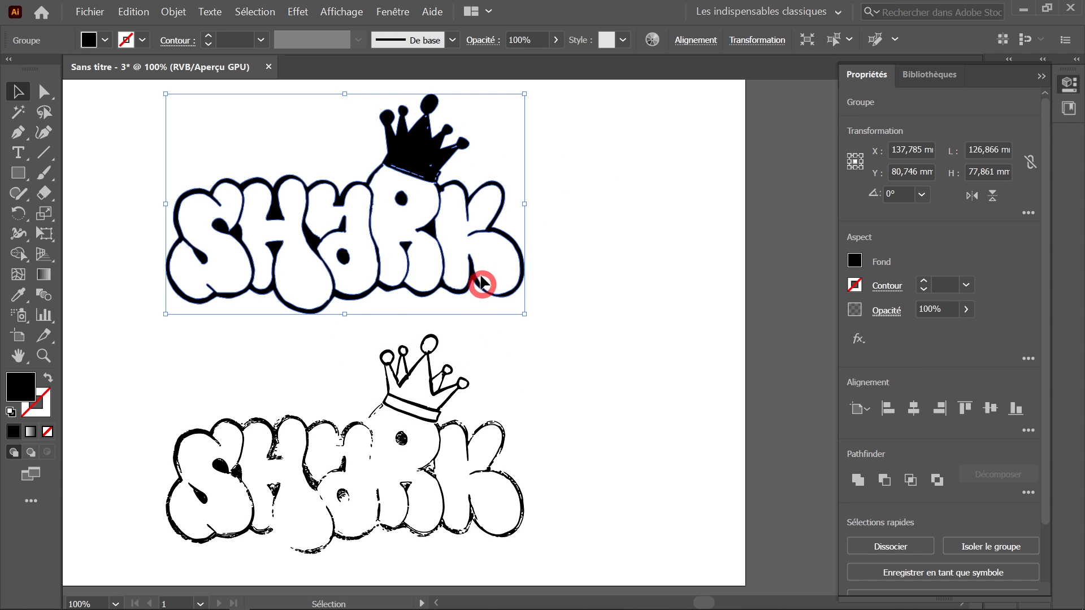
pyautogui.keyDown('ctrl'); pyautogui.click(445, 155); pyautogui.keyUp('ctrl')
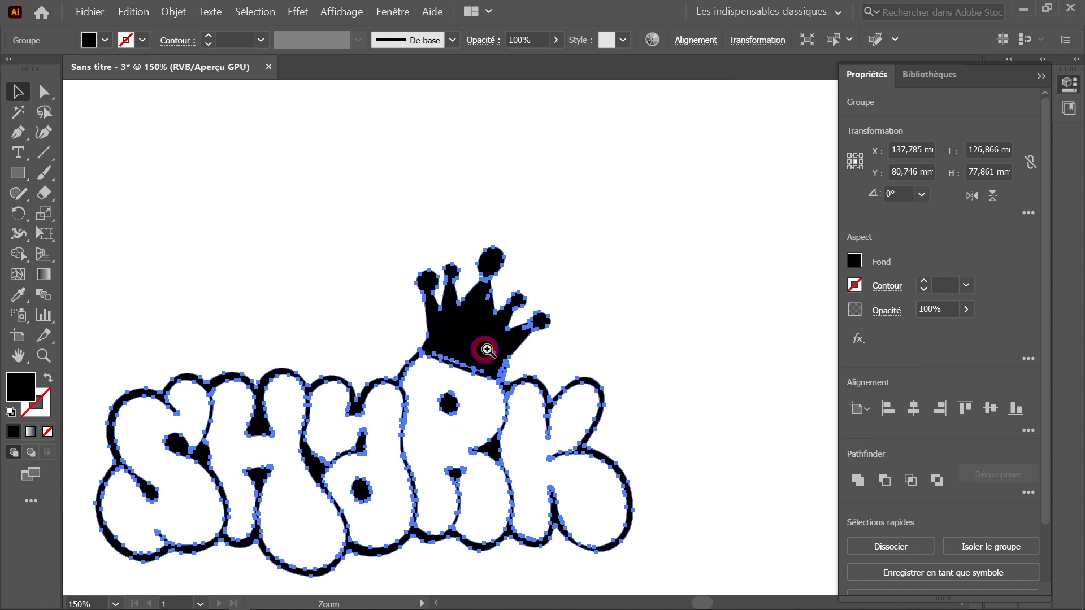
pyautogui.keyDown('ctrl'); pyautogui.click(530, 349); pyautogui.keyUp('ctrl')
pyautogui.keyDown('ctrl'); pyautogui.click(479, 322); pyautogui.keyUp('ctrl')
pyautogui.keyDown('ctrl'); pyautogui.click(496, 329); pyautogui.keyUp('ctrl')
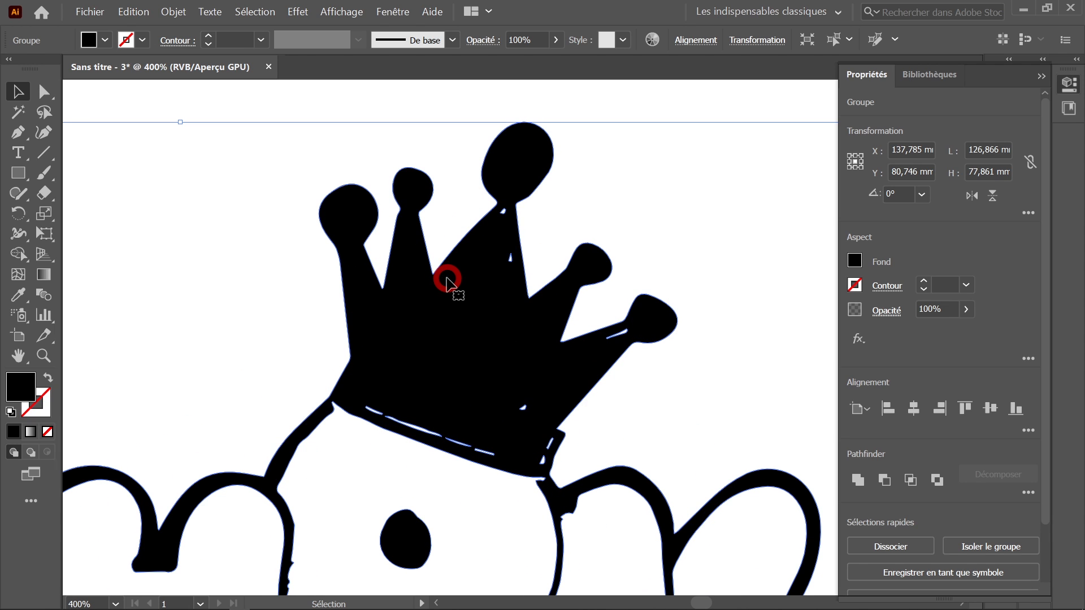
pyautogui.click(44, 195)
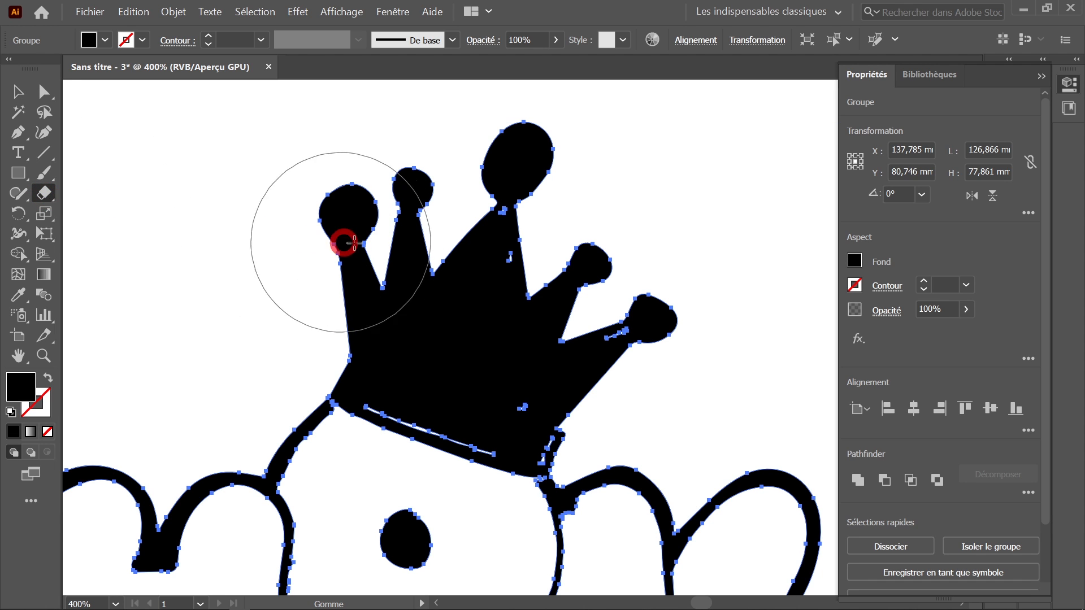
pyautogui.moveTo(259, 192)
pyautogui.mouseDown()
pyautogui.moveTo(342, 196)
pyautogui.moveTo(603, 169)
pyautogui.moveTo(694, 247)
pyautogui.moveTo(662, 268)
pyautogui.moveTo(493, 281)
pyautogui.moveTo(346, 263)
pyautogui.moveTo(388, 261)
pyautogui.moveTo(652, 320)
pyautogui.moveTo(557, 324)
pyautogui.moveTo(368, 287)
pyautogui.moveTo(521, 313)
pyautogui.moveTo(580, 338)
pyautogui.moveTo(423, 311)
pyautogui.mouseUp()
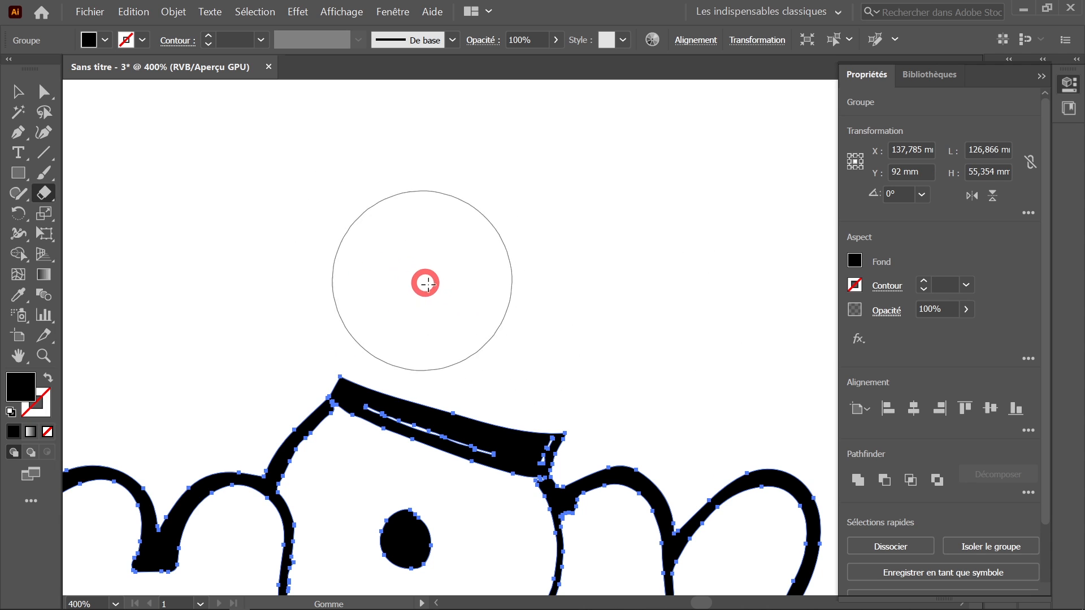
# Set the Eraser size (Taille) to 24 pt
pyautogui.scroll(3, 417, 215)
pyautogui.moveTo(504, 304); pyautogui.dragTo(403, 206)
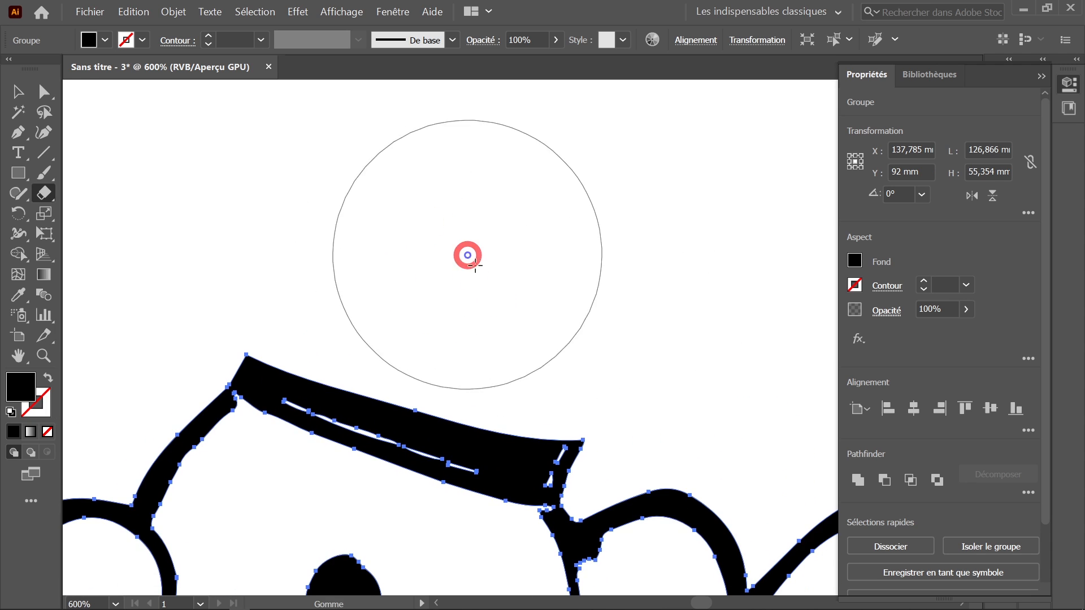
pyautogui.doubleClick(45, 193)
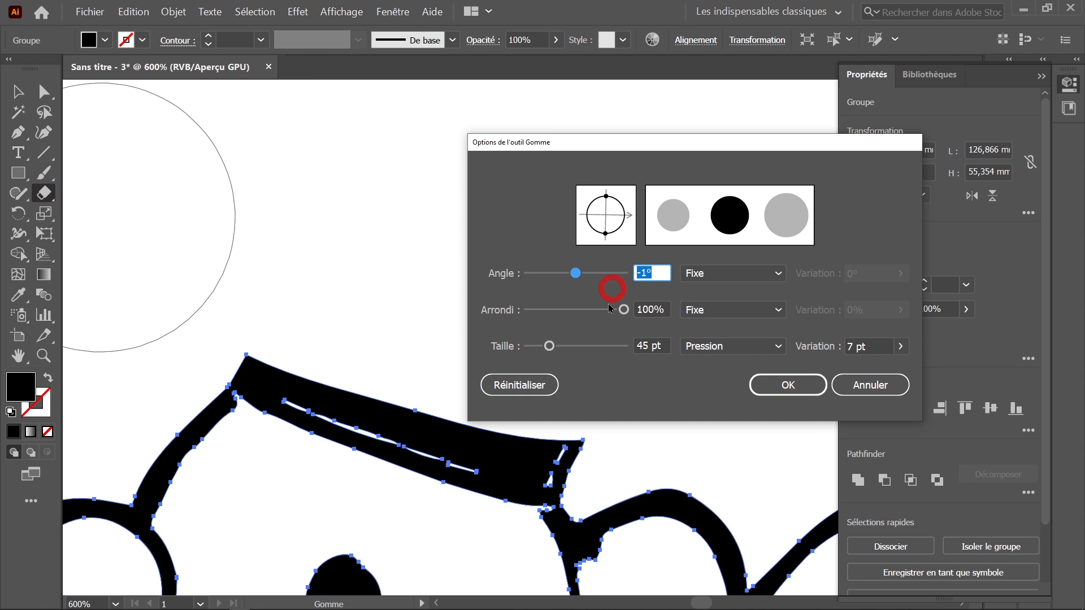
pyautogui.moveTo(549, 345); pyautogui.dragTo(540, 346)
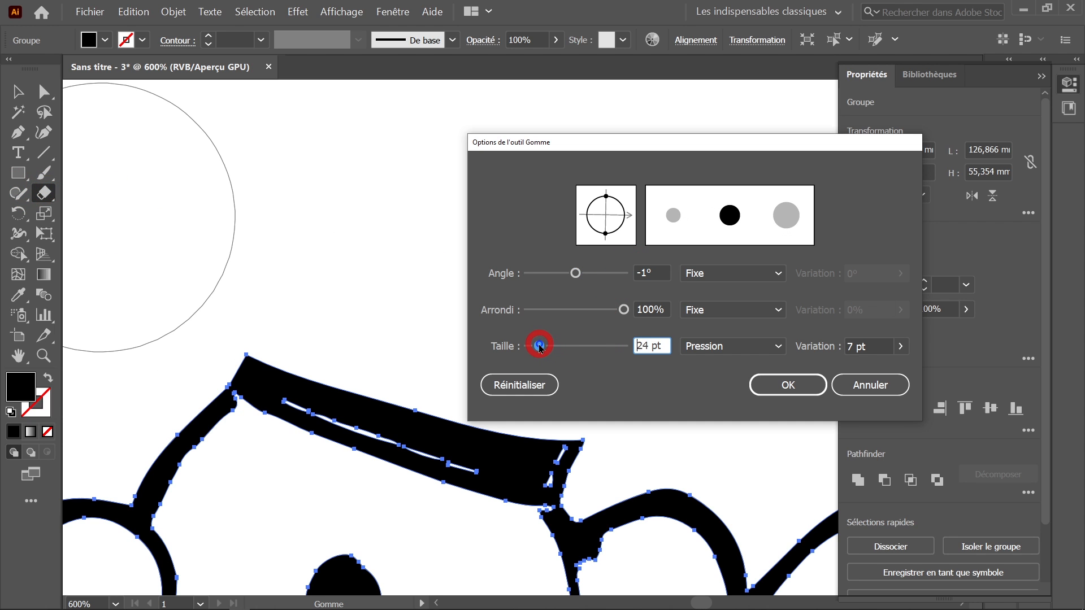
pyautogui.click(770, 384)
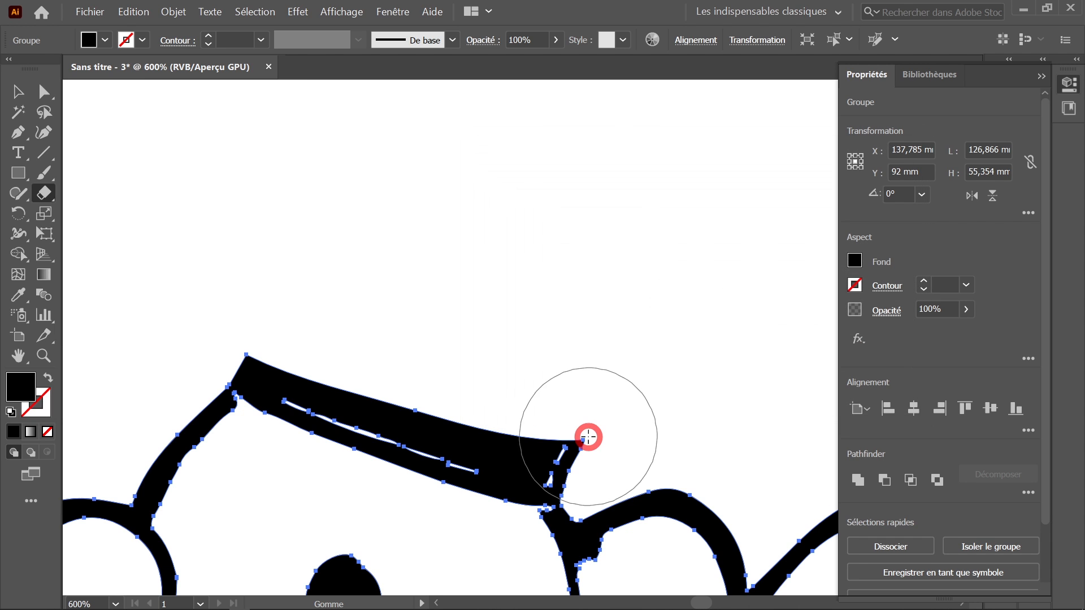
# Erase the remaining black band of the crown above the letter R in the upper artwork
pyautogui.moveTo(577, 423); pyautogui.dragTo(280, 332)
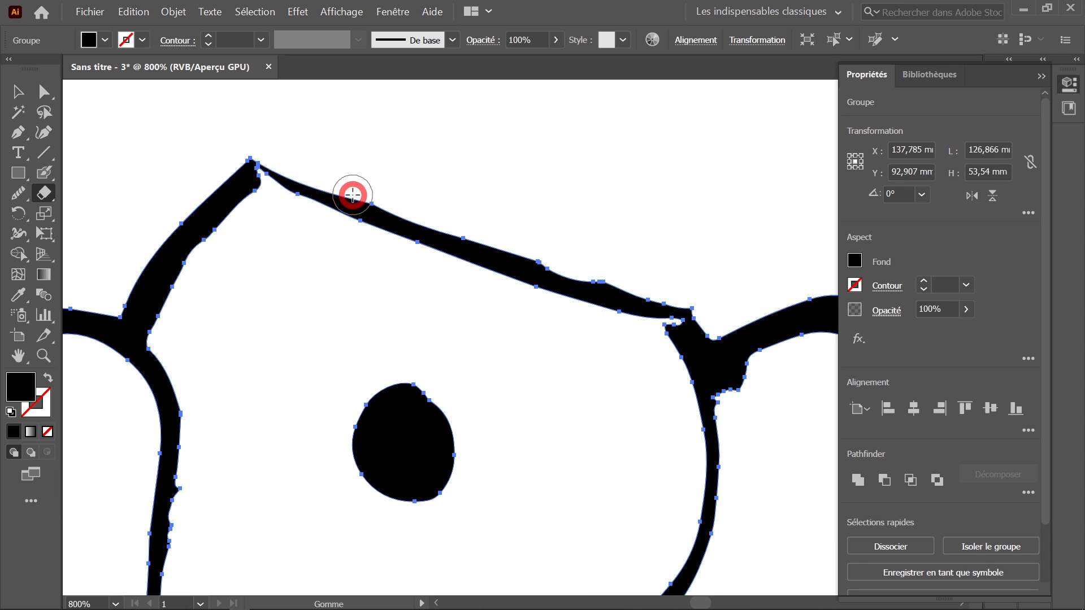
pyautogui.moveTo(353, 195)
pyautogui.mouseDown()
pyautogui.moveTo(313, 189)
pyautogui.moveTo(393, 223)
pyautogui.moveTo(330, 182)
pyautogui.moveTo(407, 225)
pyautogui.moveTo(585, 285)
pyautogui.moveTo(692, 287)
pyautogui.moveTo(664, 308)
pyautogui.moveTo(637, 299)
pyautogui.moveTo(662, 294)
pyautogui.mouseUp()
pyautogui.moveTo(354, 213)
pyautogui.mouseDown()
pyautogui.moveTo(277, 158)
pyautogui.moveTo(291, 126)
pyautogui.mouseUp()
pyautogui.click(9, 93)
pyautogui.click(19, 94)
# Select the lower SHARK copy and erase its letters with the Eraser, keeping the outlined crown
pyautogui.hotkey('ctrl', '-')
pyautogui.hotkey('ctrl', '-')
pyautogui.hotkey('ctrl', '-')
pyautogui.hotkey('ctrl', '-')
pyautogui.moveTo(468, 419); pyautogui.dragTo(512, 141)
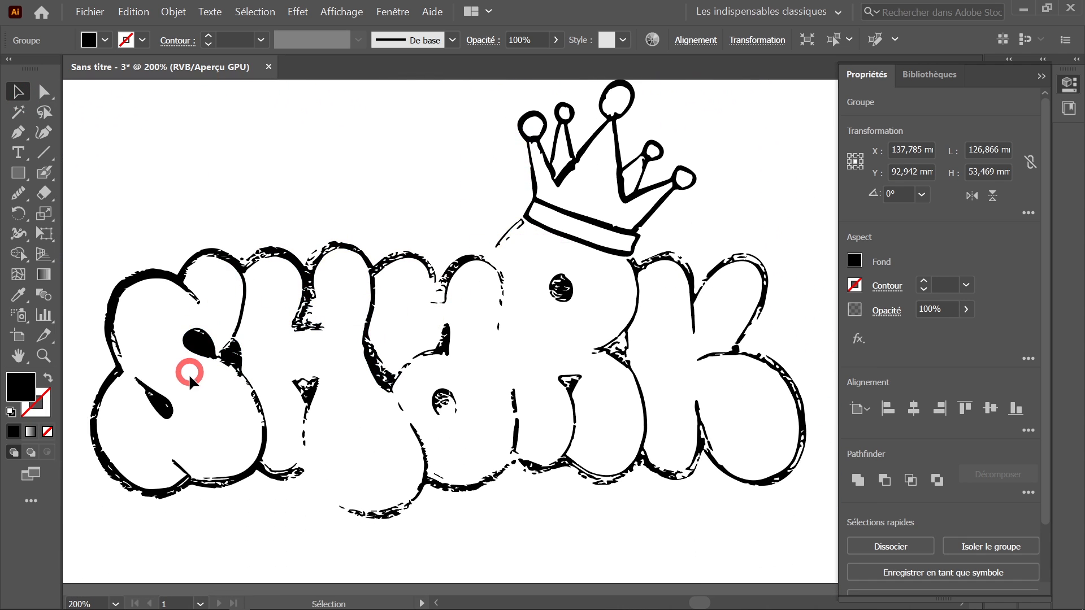
pyautogui.click(45, 195)
pyautogui.click(23, 94)
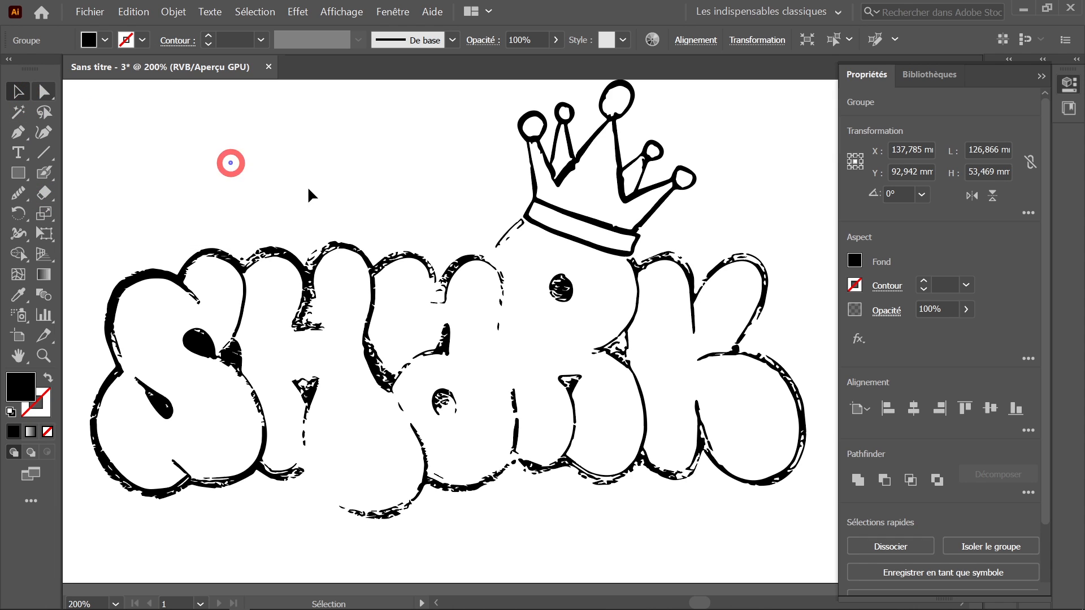
pyautogui.click(564, 168)
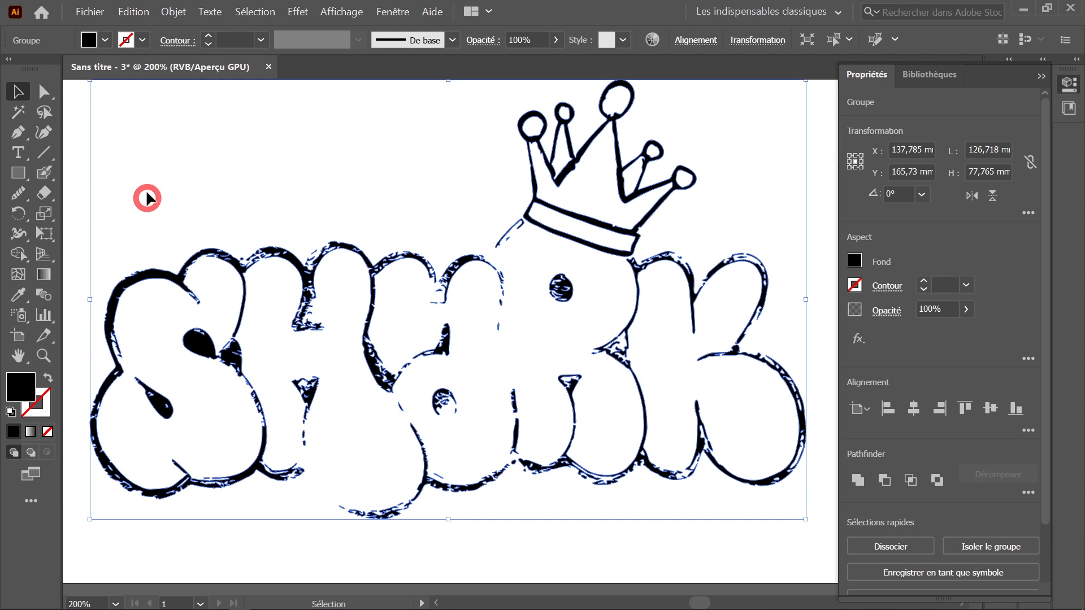
pyautogui.click(44, 194)
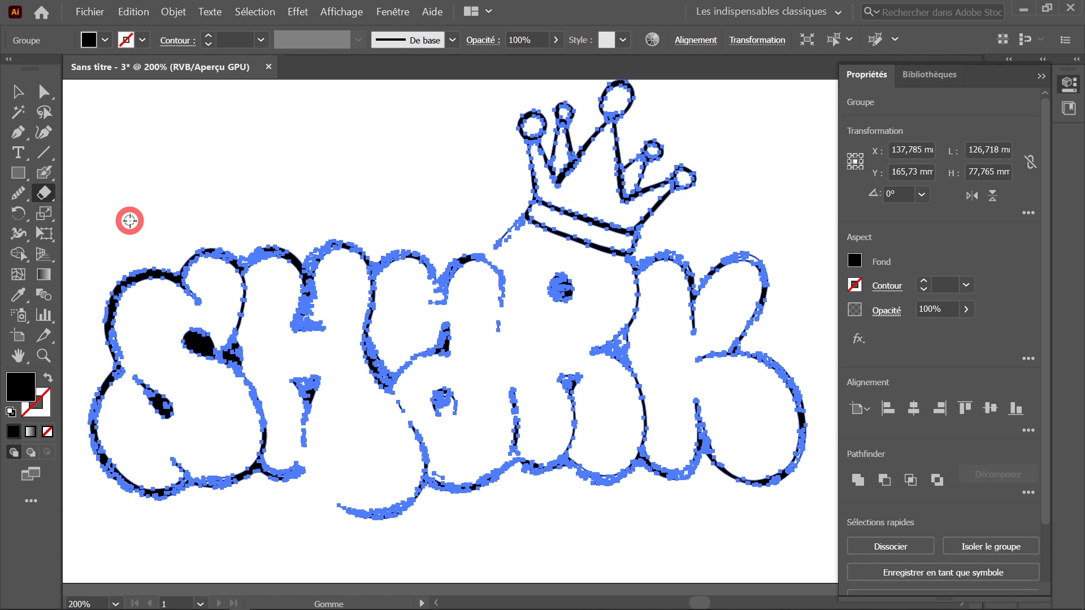
pyautogui.moveTo(84, 210)
pyautogui.mouseDown()
pyautogui.moveTo(201, 423)
pyautogui.moveTo(298, 520)
pyautogui.moveTo(519, 536)
pyautogui.mouseUp()
pyautogui.moveTo(456, 269); pyautogui.dragTo(845, 534)
# Erase the leftover letter fragments around the base of the outlined crown
pyautogui.keyDown('ctrl'); pyautogui.click(785, 333); pyautogui.keyUp('ctrl')
pyautogui.keyDown('ctrl'); pyautogui.click(783, 332); pyautogui.keyUp('ctrl')
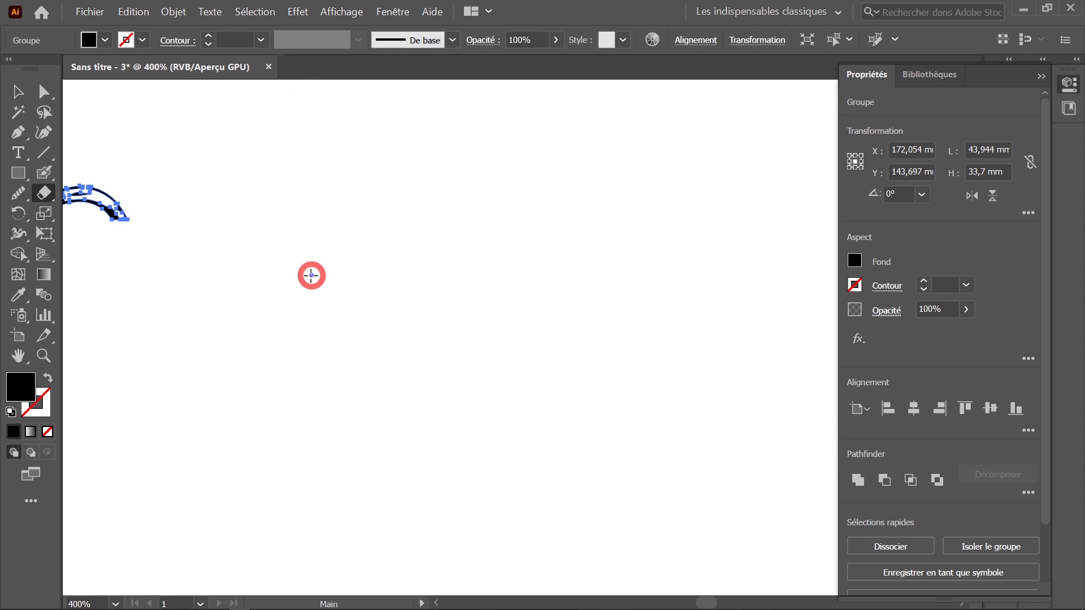
pyautogui.moveTo(313, 275); pyautogui.dragTo(740, 389)
pyautogui.moveTo(340, 268); pyautogui.dragTo(604, 408)
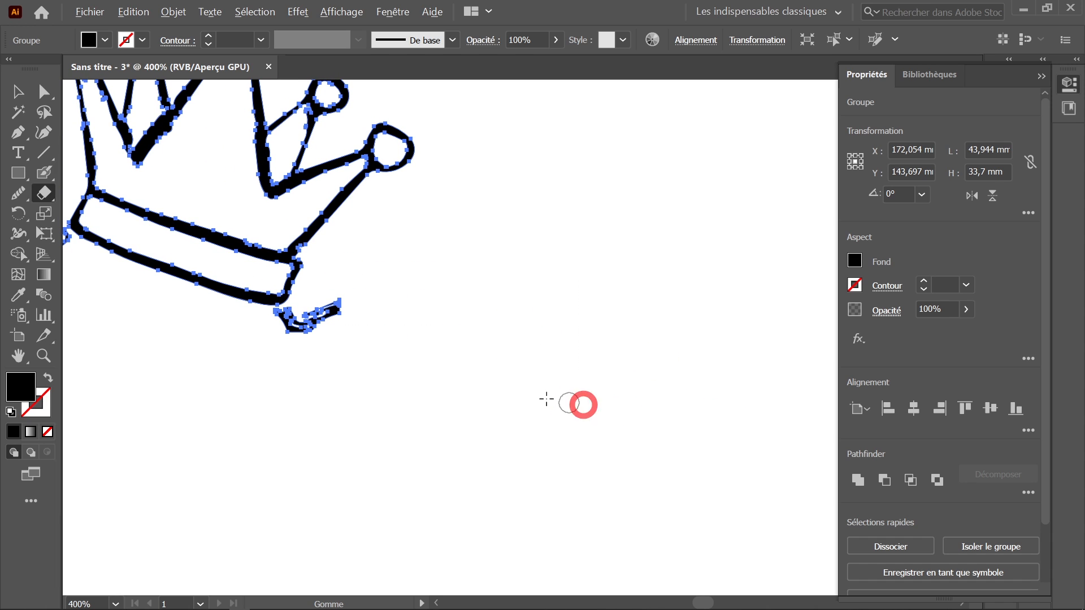
pyautogui.keyDown('ctrl'); pyautogui.click(406, 347); pyautogui.keyUp('ctrl')
pyautogui.keyDown('ctrl'); pyautogui.click(403, 343); pyautogui.keyUp('ctrl')
pyautogui.moveTo(516, 233)
pyautogui.mouseDown()
pyautogui.moveTo(609, 348)
pyautogui.moveTo(495, 308)
pyautogui.moveTo(498, 295)
pyautogui.moveTo(451, 299)
pyautogui.moveTo(454, 273)
pyautogui.moveTo(418, 278)
pyautogui.moveTo(618, 412)
pyautogui.mouseUp()
pyautogui.moveTo(242, 225)
pyautogui.mouseDown()
pyautogui.moveTo(270, 225)
pyautogui.moveTo(266, 268)
pyautogui.mouseUp()
# Move the outlined crown up onto the upper SHARK lettering, over the letter R
pyautogui.click(18, 92)
pyautogui.keyDown('ctrl'); pyautogui.keyDown('alt'); pyautogui.click(328, 277); pyautogui.keyUp('alt'); pyautogui.keyUp('ctrl')
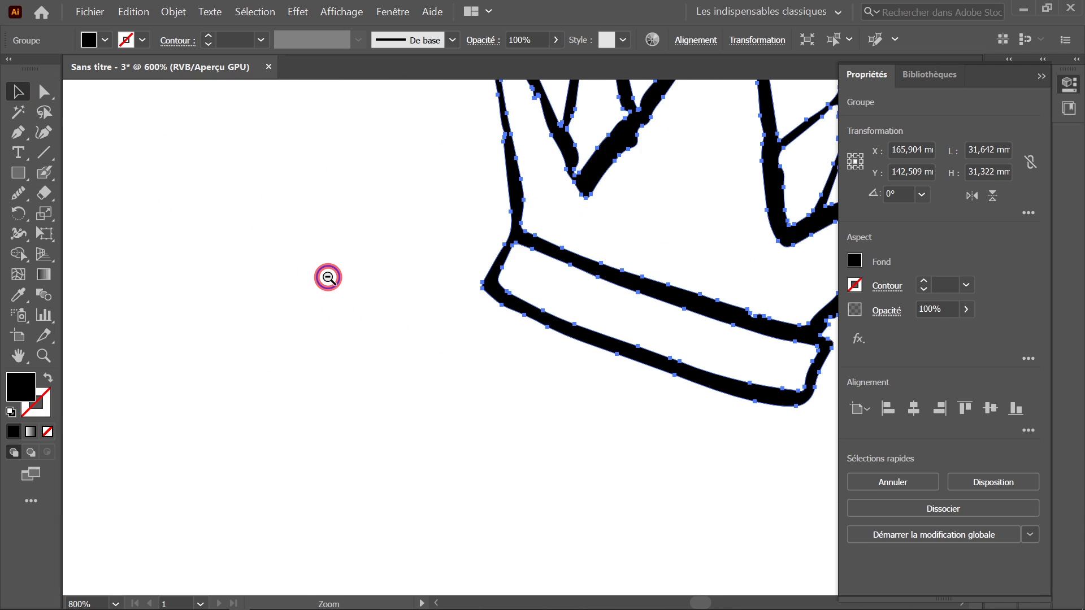
pyautogui.keyDown('ctrl'); pyautogui.keyDown('alt'); pyautogui.click(328, 277); pyautogui.keyUp('alt'); pyautogui.keyUp('ctrl')
pyautogui.keyDown('ctrl'); pyautogui.keyDown('alt'); pyautogui.click(328, 277); pyautogui.keyUp('alt'); pyautogui.keyUp('ctrl')
pyautogui.keyDown('ctrl'); pyautogui.keyDown('alt'); pyautogui.click(328, 277); pyautogui.keyUp('alt'); pyautogui.keyUp('ctrl')
pyautogui.moveTo(586, 336); pyautogui.dragTo(301, 440)
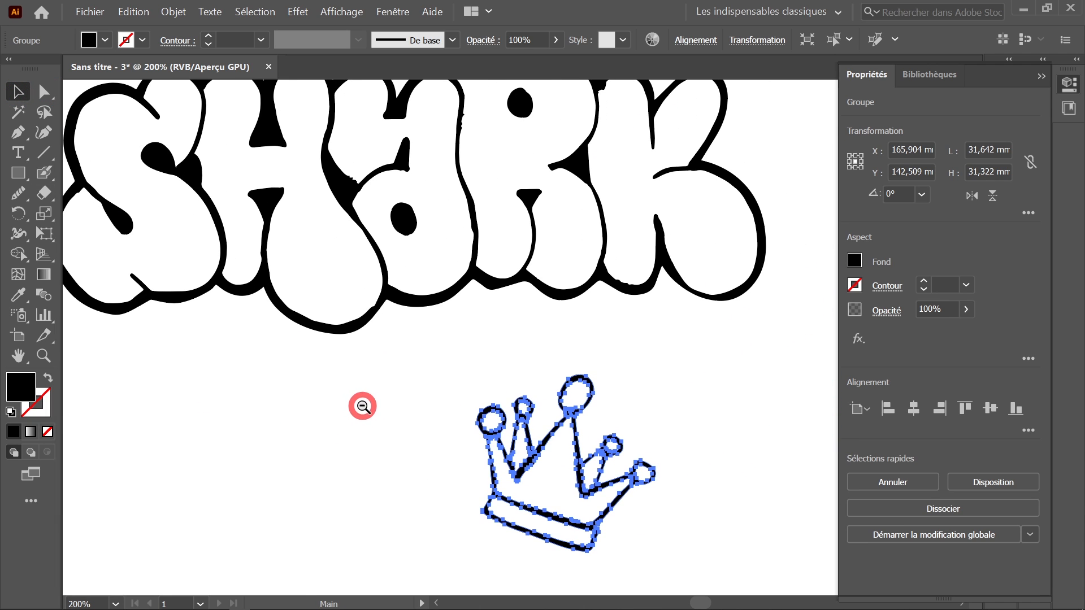
pyautogui.hotkey('ctrl', '-')
pyautogui.moveTo(523, 378); pyautogui.dragTo(326, 477)
pyautogui.moveTo(496, 439); pyautogui.dragTo(486, 146)
pyautogui.click(543, 254)
# Fine-tune the crown's position so the ends of its band meet the outline of the letter R
pyautogui.keyDown('ctrl'); pyautogui.click(544, 253); pyautogui.keyUp('ctrl')
pyautogui.keyDown('ctrl'); pyautogui.click(544, 254); pyautogui.keyUp('ctrl')
pyautogui.moveTo(464, 444); pyautogui.dragTo(578, 351)
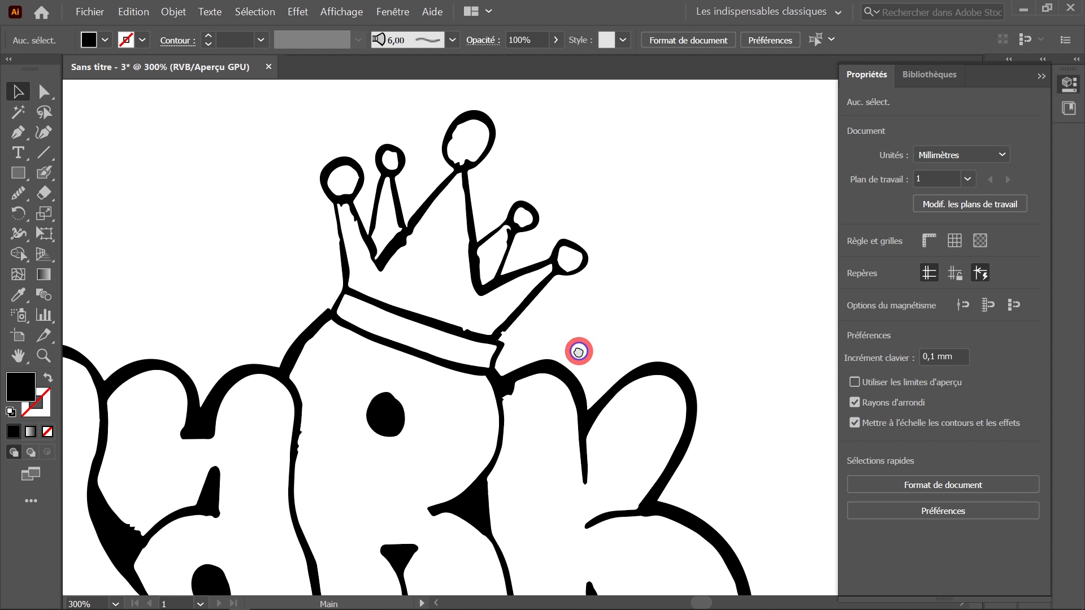
pyautogui.keyDown('ctrl'); pyautogui.click(420, 339); pyautogui.keyUp('ctrl')
pyautogui.keyDown('ctrl'); pyautogui.click(434, 340); pyautogui.keyUp('ctrl')
pyautogui.keyDown('ctrl'); pyautogui.click(442, 341); pyautogui.keyUp('ctrl')
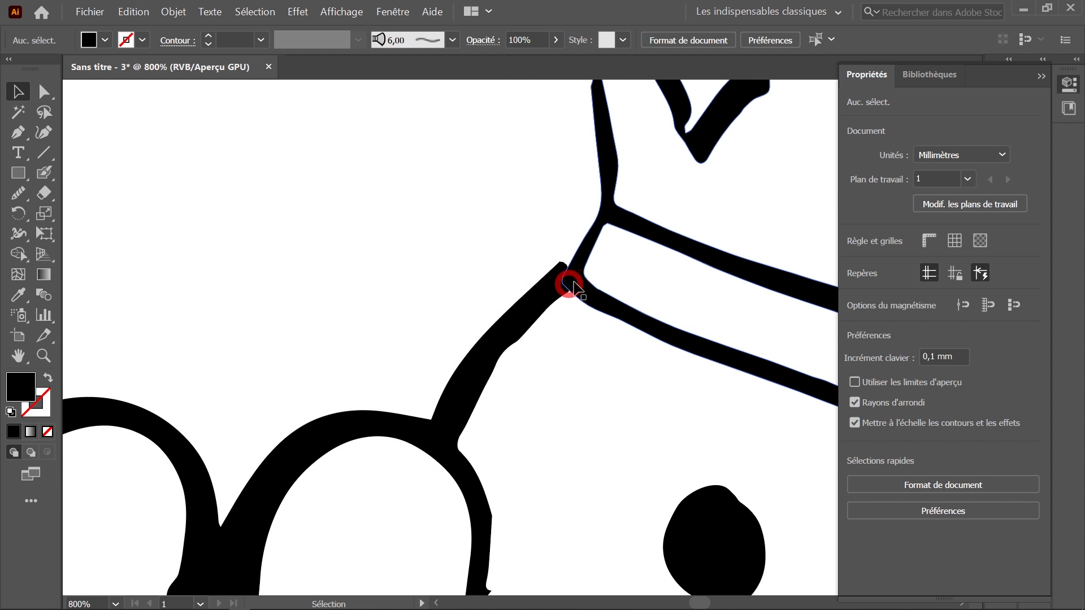
pyautogui.moveTo(600, 311); pyautogui.dragTo(303, 277)
pyautogui.moveTo(407, 317); pyautogui.dragTo(404, 307)
pyautogui.click(747, 372)
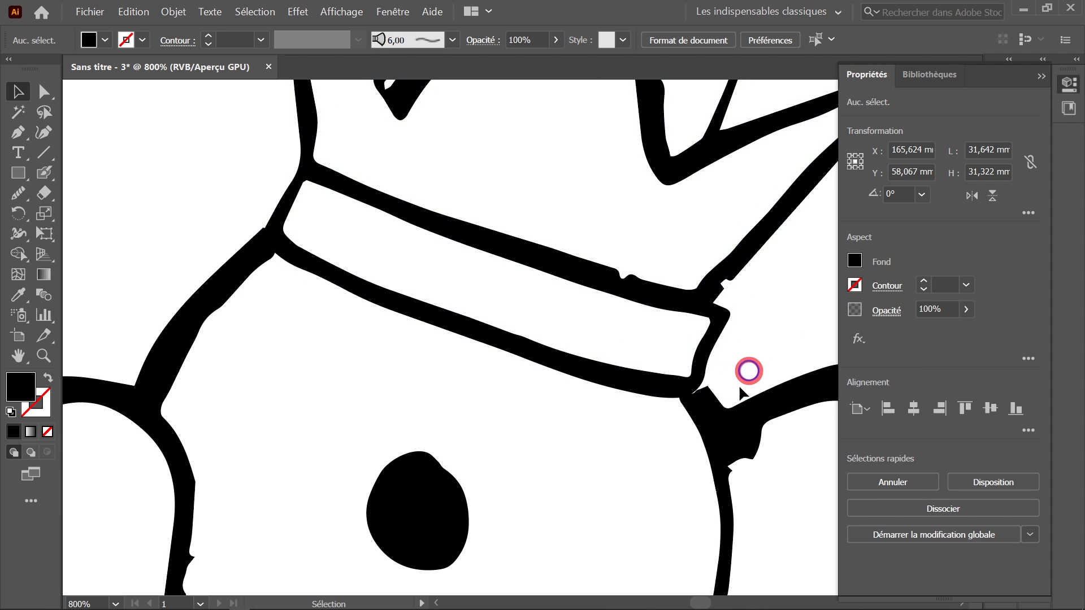
# Erase the jagged bumps along the inner edge of the outline between the letters A and R
pyautogui.keyDown('ctrl'); pyautogui.keyDown('alt'); pyautogui.click(574, 387); pyautogui.keyUp('alt'); pyautogui.keyUp('ctrl')
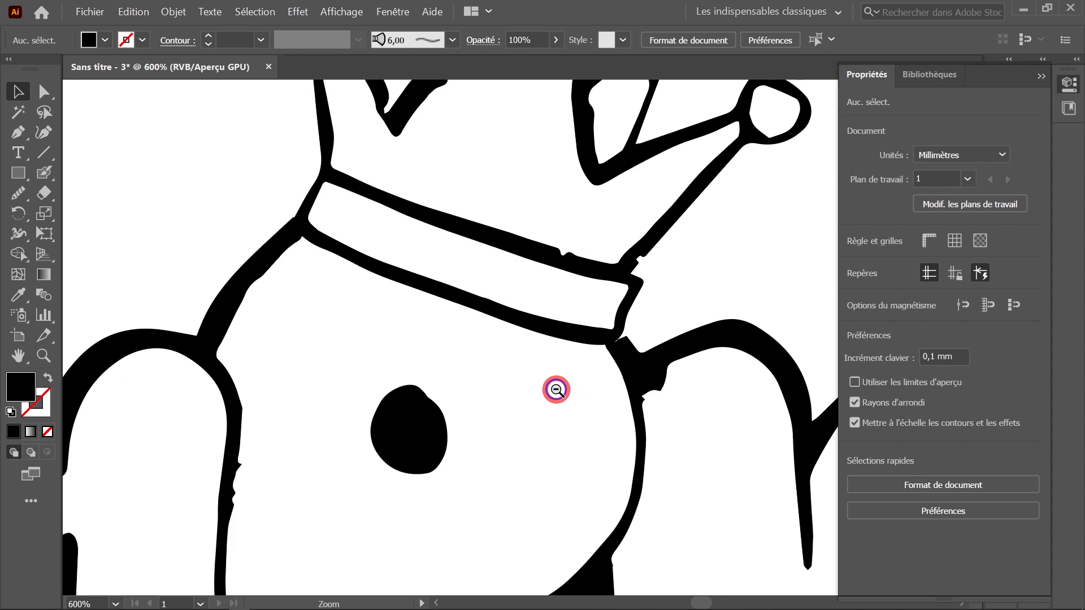
pyautogui.keyDown('ctrl'); pyautogui.keyDown('alt'); pyautogui.click(557, 390); pyautogui.keyUp('alt'); pyautogui.keyUp('ctrl')
pyautogui.keyDown('ctrl'); pyautogui.keyDown('alt'); pyautogui.click(556, 390); pyautogui.keyUp('alt'); pyautogui.keyUp('ctrl')
pyautogui.keyDown('ctrl'); pyautogui.click(373, 368); pyautogui.keyUp('ctrl')
pyautogui.keyDown('ctrl'); pyautogui.click(390, 374); pyautogui.keyUp('ctrl')
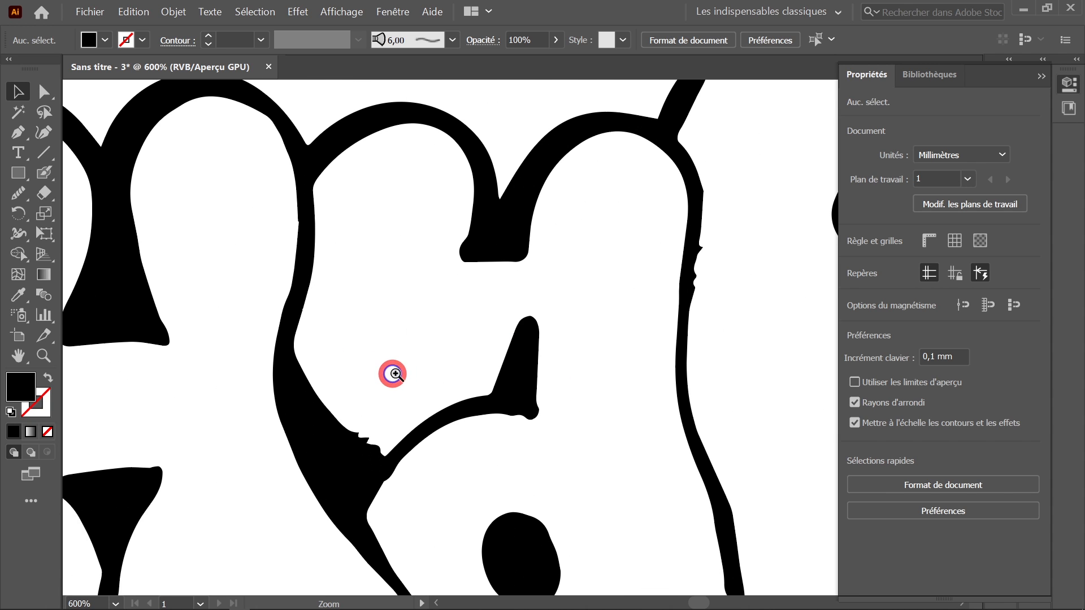
pyautogui.keyDown('ctrl'); pyautogui.click(607, 394); pyautogui.keyUp('ctrl')
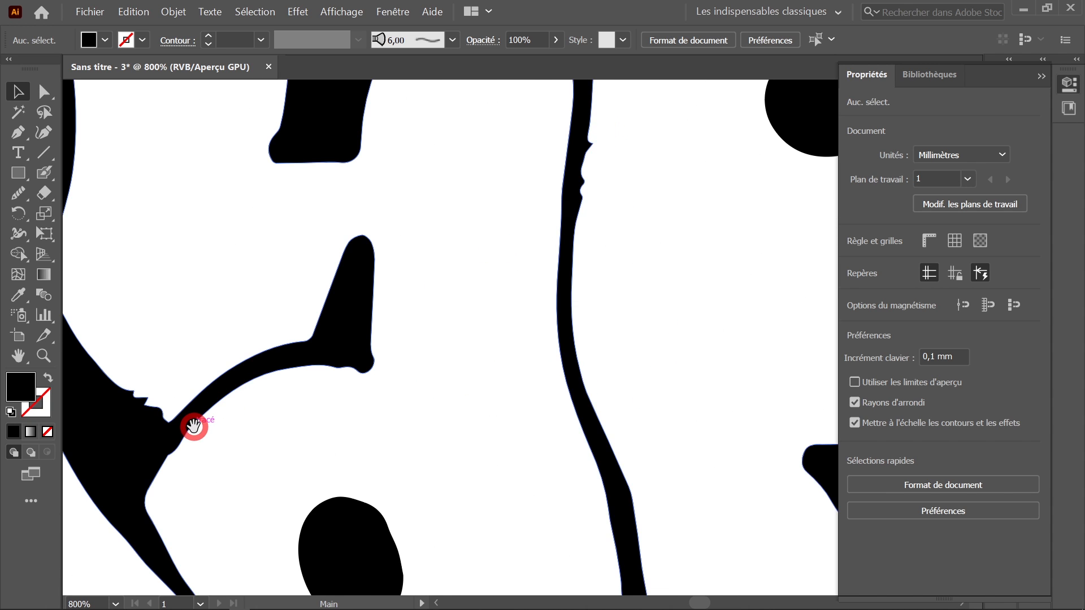
pyautogui.moveTo(194, 431); pyautogui.dragTo(270, 419)
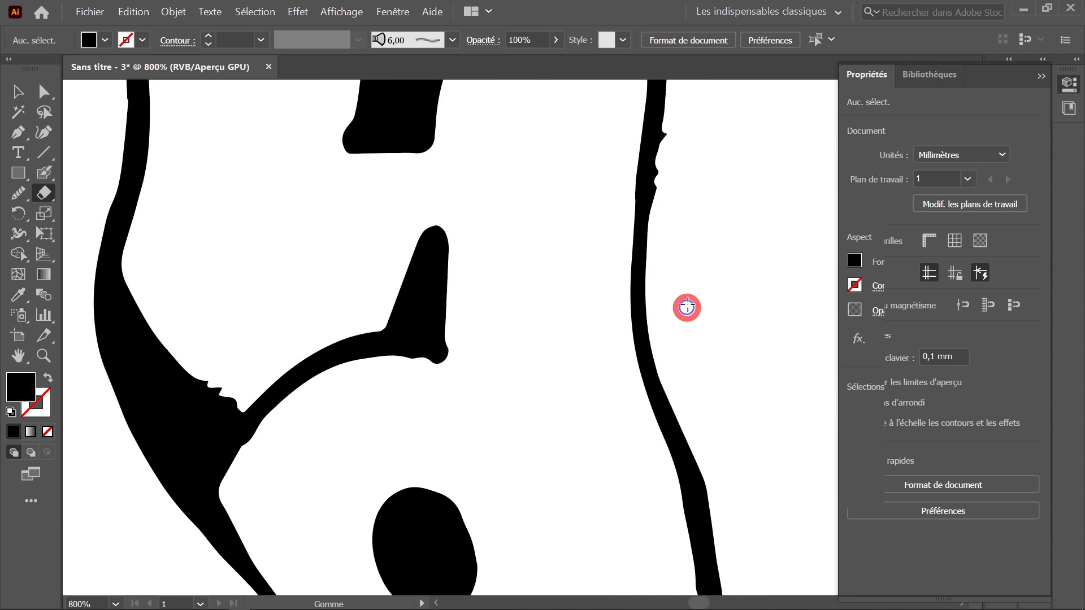
pyautogui.keyDown('ctrl'); pyautogui.click(635, 226); pyautogui.keyUp('ctrl')
pyautogui.keyDown('ctrl'); pyautogui.click(475, 288); pyautogui.keyUp('ctrl')
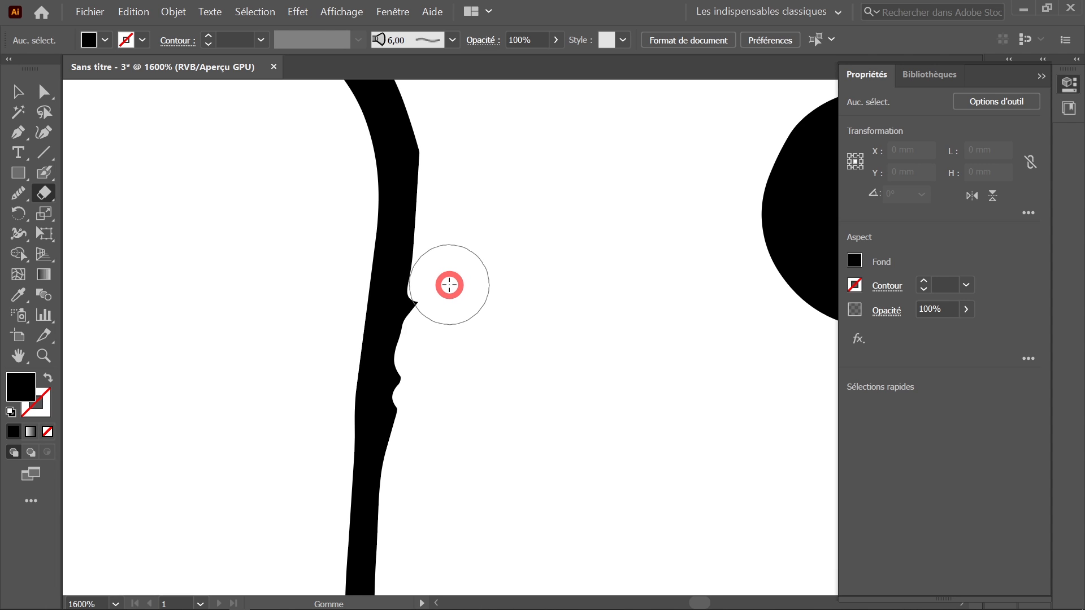
pyautogui.moveTo(452, 285)
pyautogui.mouseDown()
pyautogui.moveTo(430, 418)
pyautogui.moveTo(433, 517)
pyautogui.moveTo(441, 278)
pyautogui.moveTo(448, 290)
pyautogui.moveTo(431, 484)
pyautogui.moveTo(452, 477)
pyautogui.moveTo(437, 464)
pyautogui.moveTo(418, 319)
pyautogui.moveTo(444, 177)
pyautogui.moveTo(407, 339)
pyautogui.moveTo(396, 505)
pyautogui.moveTo(406, 142)
pyautogui.moveTo(410, 229)
pyautogui.moveTo(387, 499)
pyautogui.moveTo(406, 476)
pyautogui.moveTo(129, 137)
pyautogui.mouseUp()
# Select the lettering group and make sure the Avancé tool set is in use so the Smooth tool is available
pyautogui.click(22, 90)
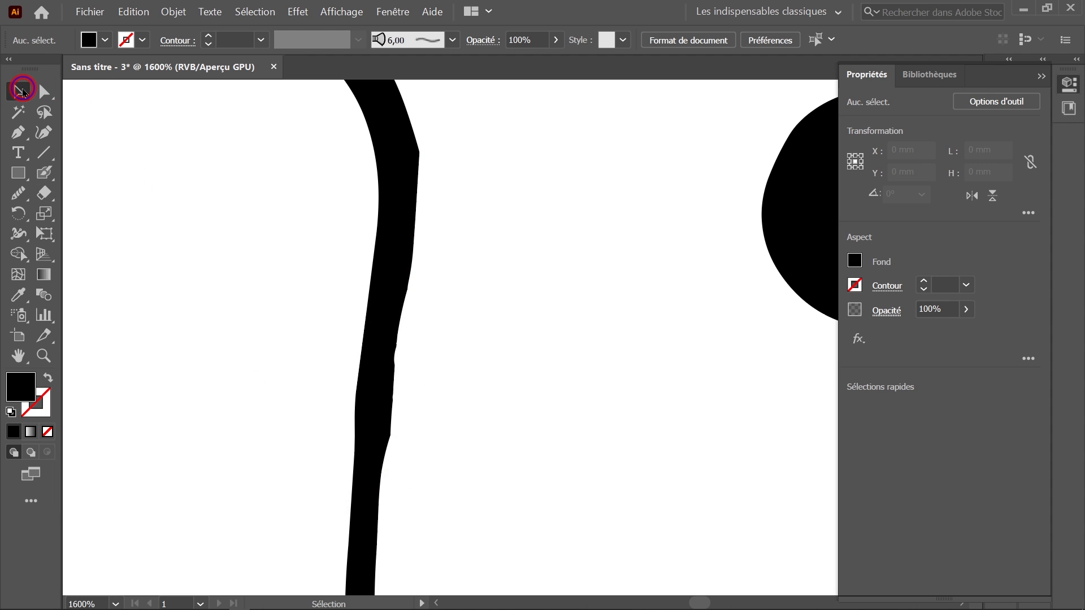
pyautogui.click(394, 294)
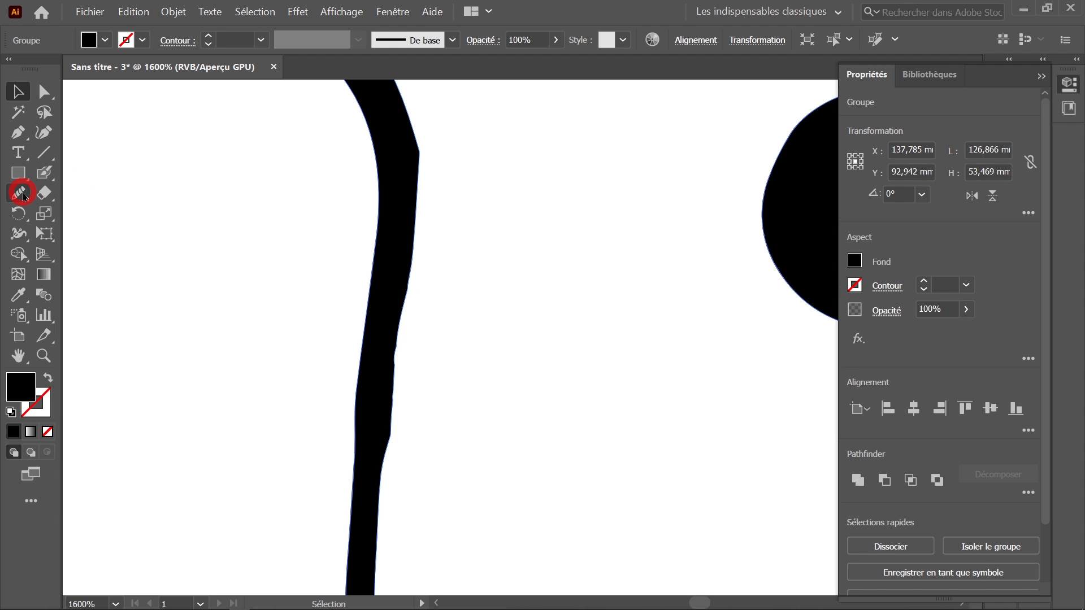
pyautogui.moveTo(22, 196); pyautogui.dragTo(99, 205)
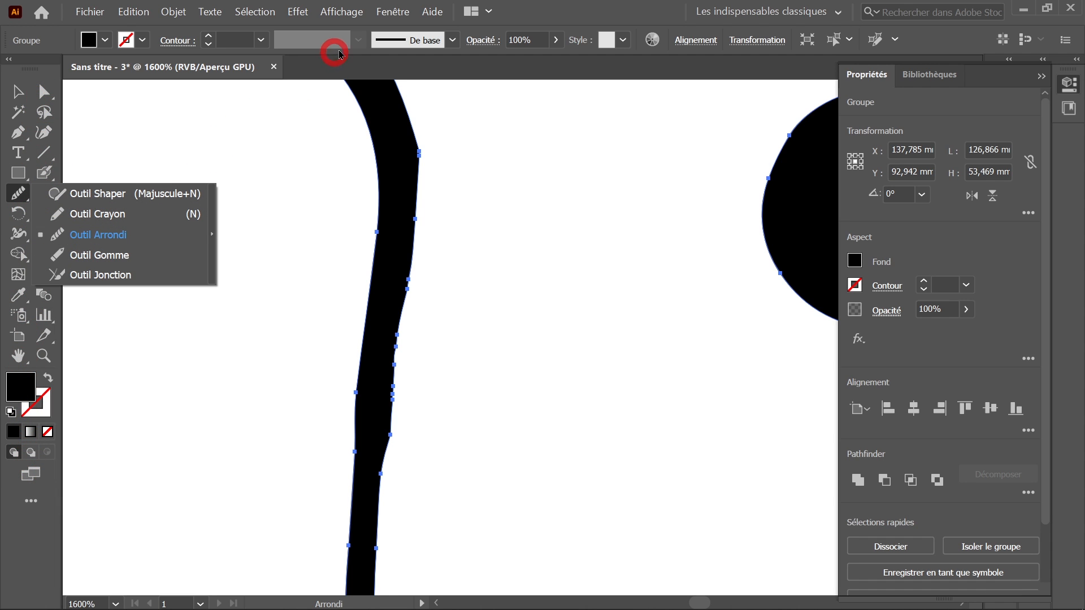
pyautogui.click(396, 13)
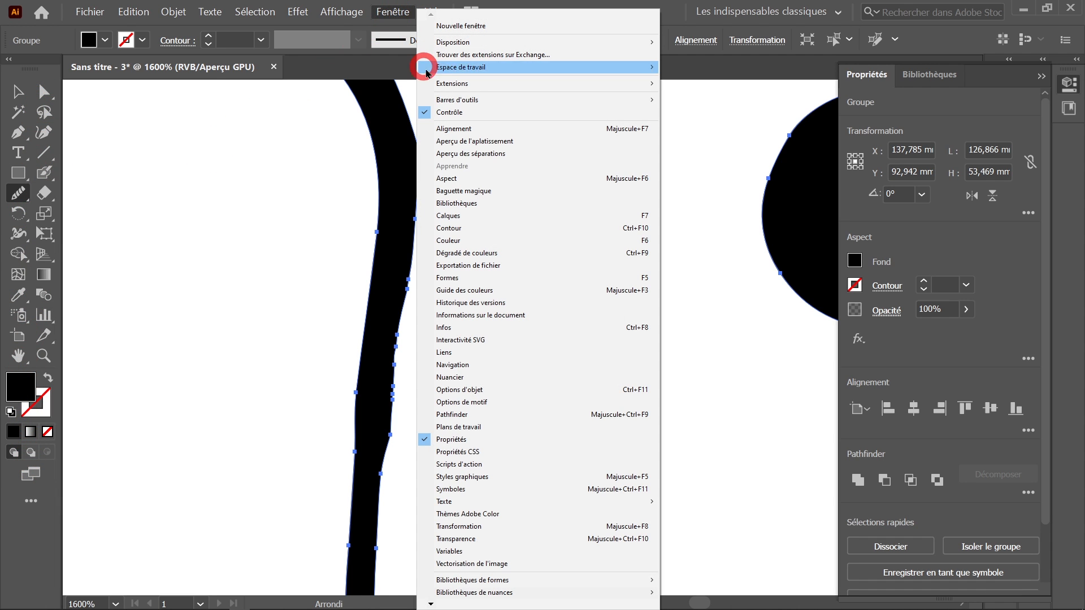
pyautogui.moveTo(465, 100)
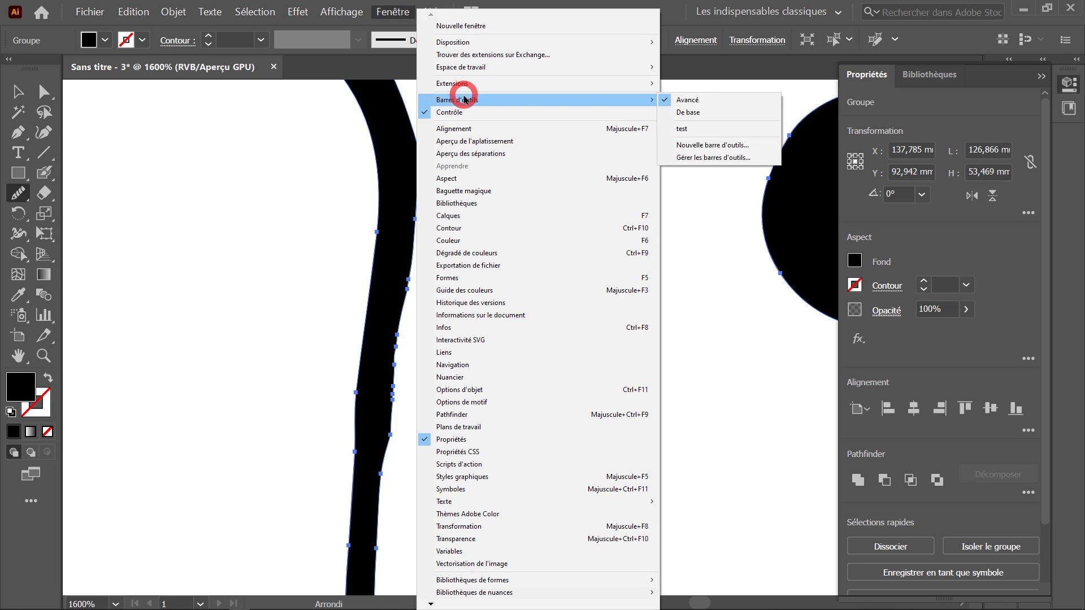
pyautogui.click(731, 101)
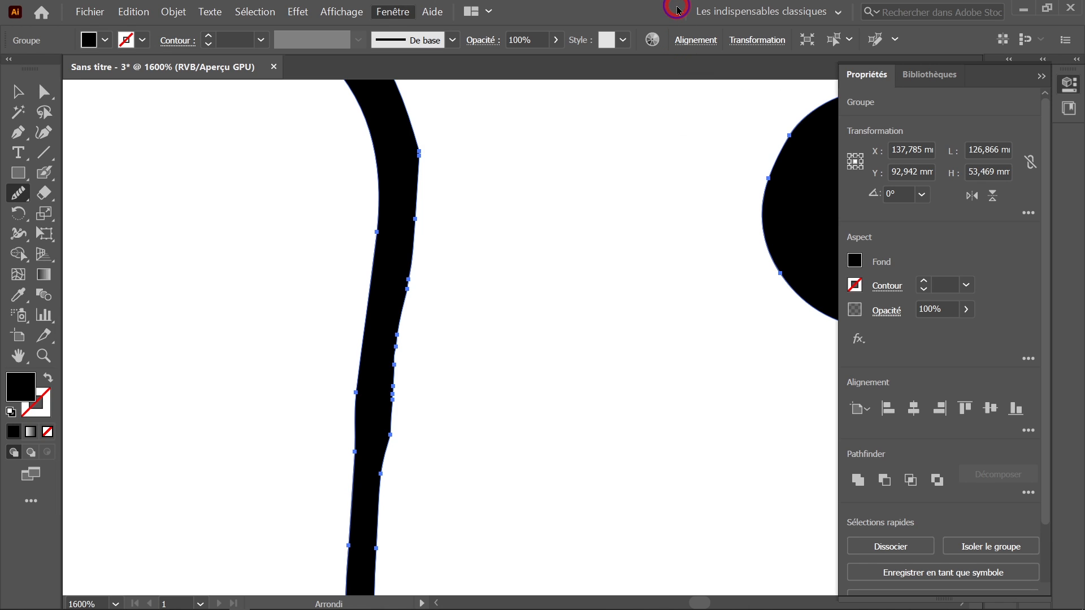
# Smooth the uneven inner edge of the outline between the letters A and R with the Smooth tool
pyautogui.moveTo(20, 199); pyautogui.dragTo(72, 237)
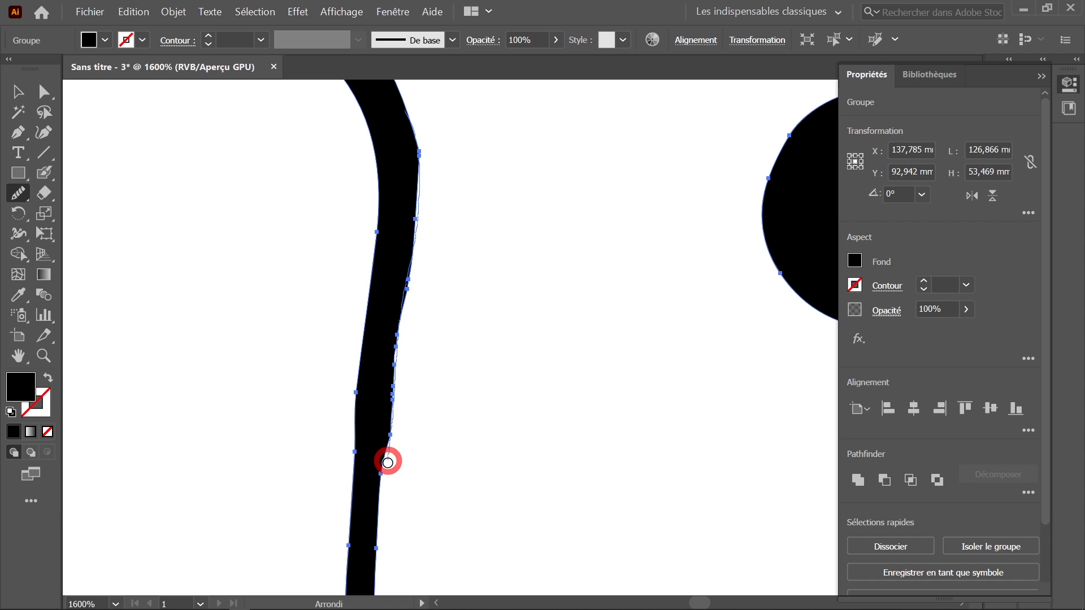
pyautogui.moveTo(379, 551); pyautogui.dragTo(421, 470)
pyautogui.moveTo(419, 137)
pyautogui.mouseDown()
pyautogui.moveTo(413, 286)
pyautogui.moveTo(380, 489)
pyautogui.mouseUp()
pyautogui.moveTo(412, 145)
pyautogui.mouseDown()
pyautogui.moveTo(386, 348)
pyautogui.moveTo(403, 377)
pyautogui.mouseUp()
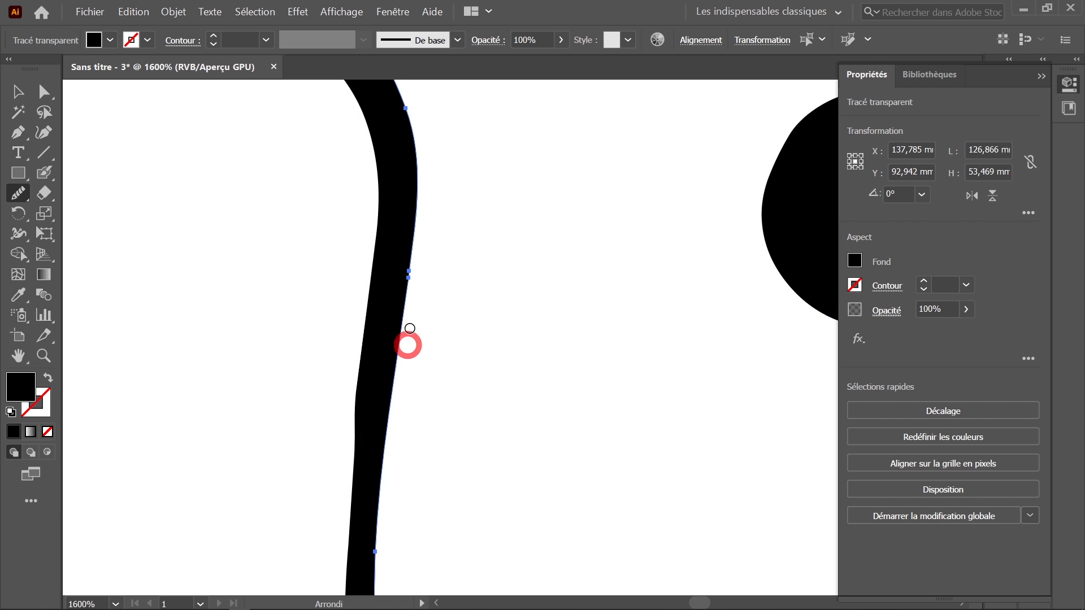
pyautogui.moveTo(415, 153); pyautogui.dragTo(403, 366)
pyautogui.moveTo(413, 113); pyautogui.dragTo(385, 454)
pyautogui.moveTo(416, 242); pyautogui.dragTo(377, 468)
# Inspect the outlines from the letter H across to the K, ending at the joint between the crown's band and the letter R
pyautogui.keyDown('ctrl'); pyautogui.keyDown('alt'); pyautogui.click(443, 390); pyautogui.keyUp('alt'); pyautogui.keyUp('ctrl')
pyautogui.keyDown('ctrl'); pyautogui.keyDown('alt'); pyautogui.click(444, 390); pyautogui.keyUp('alt'); pyautogui.keyUp('ctrl')
pyautogui.moveTo(516, 401); pyautogui.dragTo(549, 291)
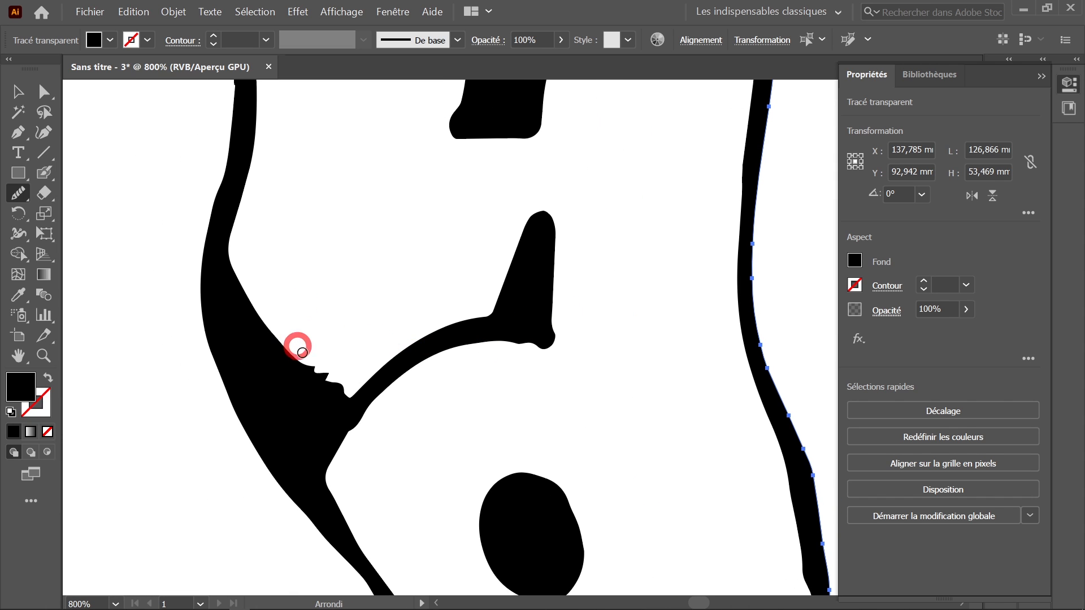
pyautogui.moveTo(344, 350); pyautogui.dragTo(517, 273)
pyautogui.keyDown('ctrl'); pyautogui.keyDown('alt'); pyautogui.click(480, 292); pyautogui.keyUp('alt'); pyautogui.keyUp('ctrl')
pyautogui.keyDown('ctrl'); pyautogui.keyDown('alt'); pyautogui.click(476, 293); pyautogui.keyUp('alt'); pyautogui.keyUp('ctrl')
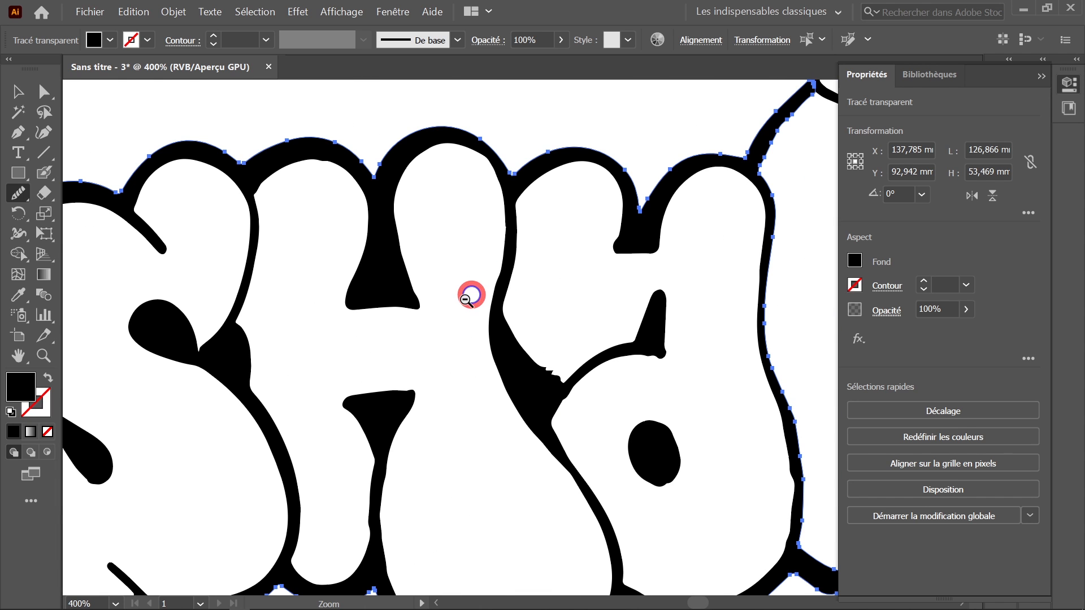
pyautogui.keyDown('ctrl'); pyautogui.click(537, 277); pyautogui.keyUp('ctrl')
pyautogui.moveTo(538, 363); pyautogui.dragTo(318, 326)
pyautogui.moveTo(571, 390); pyautogui.dragTo(402, 338)
pyautogui.moveTo(645, 399); pyautogui.dragTo(521, 452)
pyautogui.moveTo(547, 286); pyautogui.dragTo(522, 323)
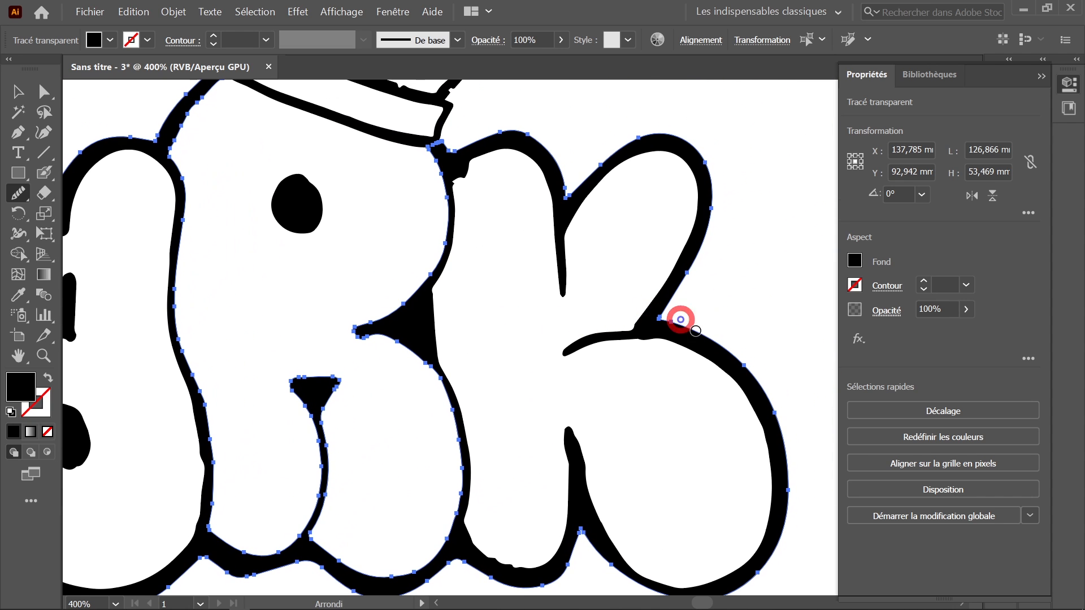
pyautogui.keyDown('ctrl'); pyautogui.click(512, 240); pyautogui.keyUp('ctrl')
pyautogui.keyDown('ctrl'); pyautogui.click(490, 268); pyautogui.keyUp('ctrl')
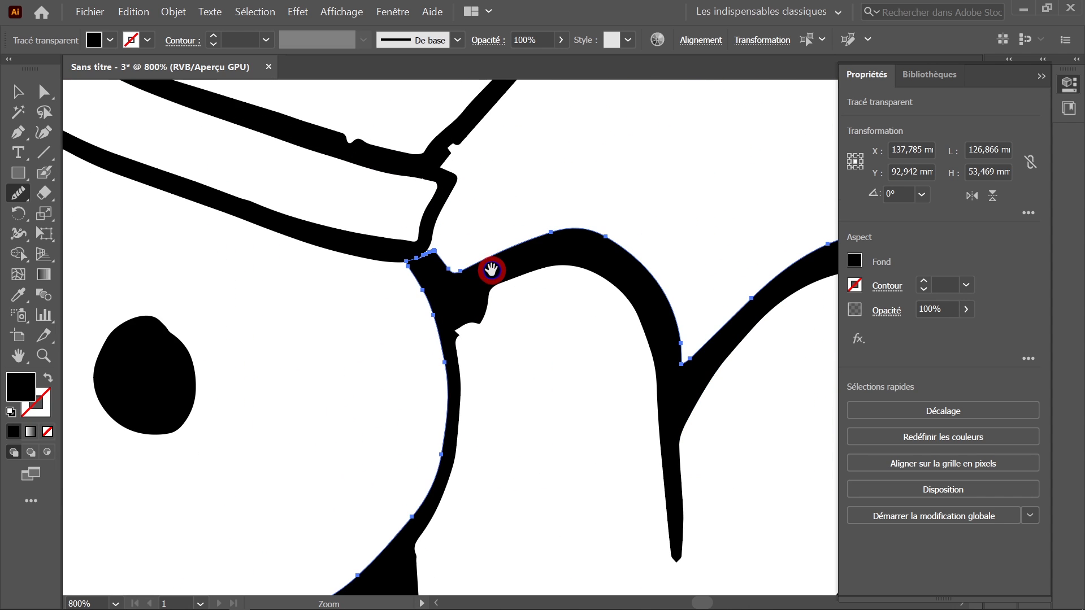
pyautogui.keyDown('ctrl'); pyautogui.click(465, 334); pyautogui.keyUp('ctrl')
pyautogui.keyDown('ctrl'); pyautogui.click(504, 349); pyautogui.keyUp('ctrl')
pyautogui.keyDown('ctrl'); pyautogui.click(649, 339); pyautogui.keyUp('ctrl')
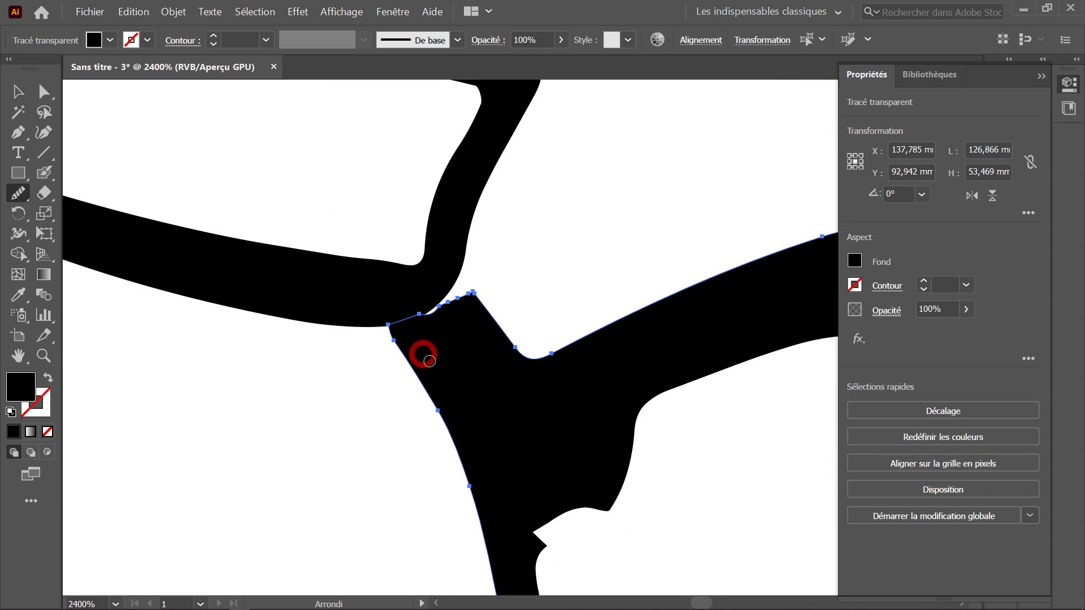
# Activate the Blob Brush with a black fill and accept its options with a size of 3 pt
pyautogui.click(18, 91)
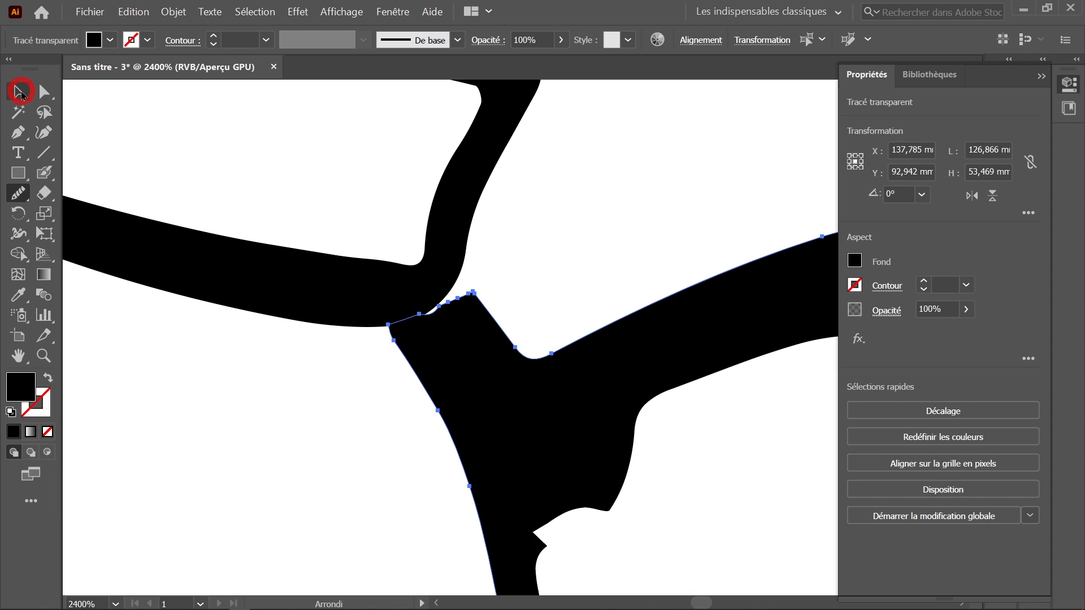
pyautogui.click(41, 175)
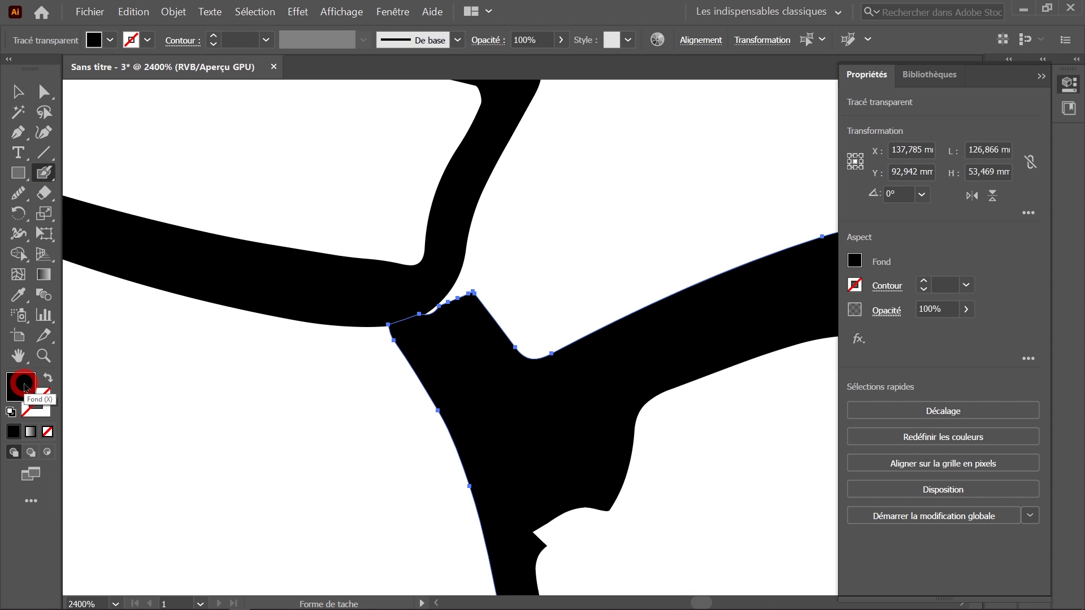
pyautogui.doubleClick(44, 173)
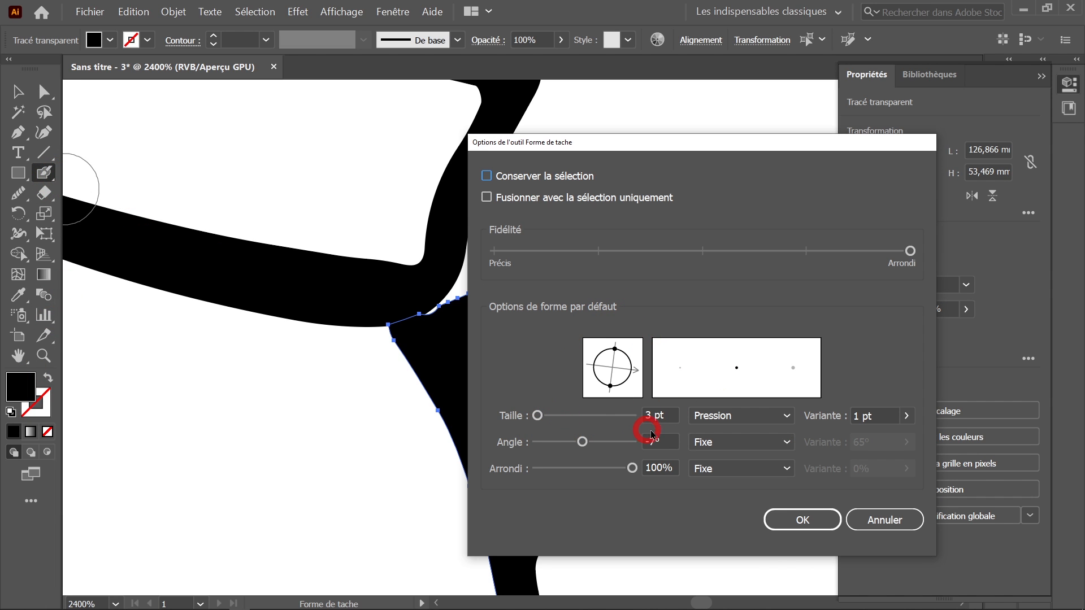
pyautogui.click(801, 519)
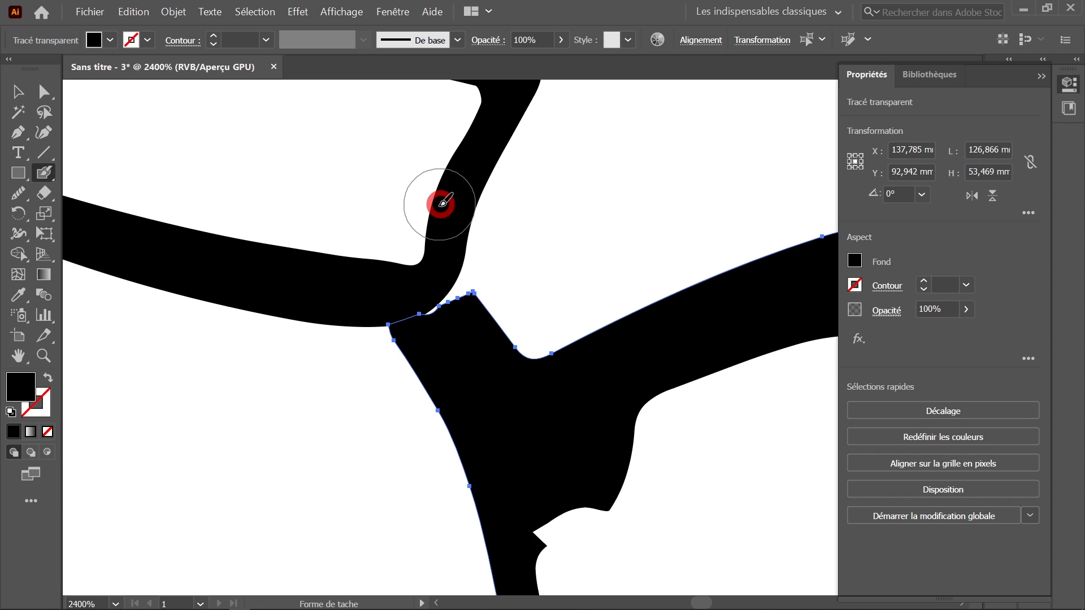
# Show the layers, briefly hide each group to tell the crown from the lettering, and lock the crown group
pyautogui.press('F7')
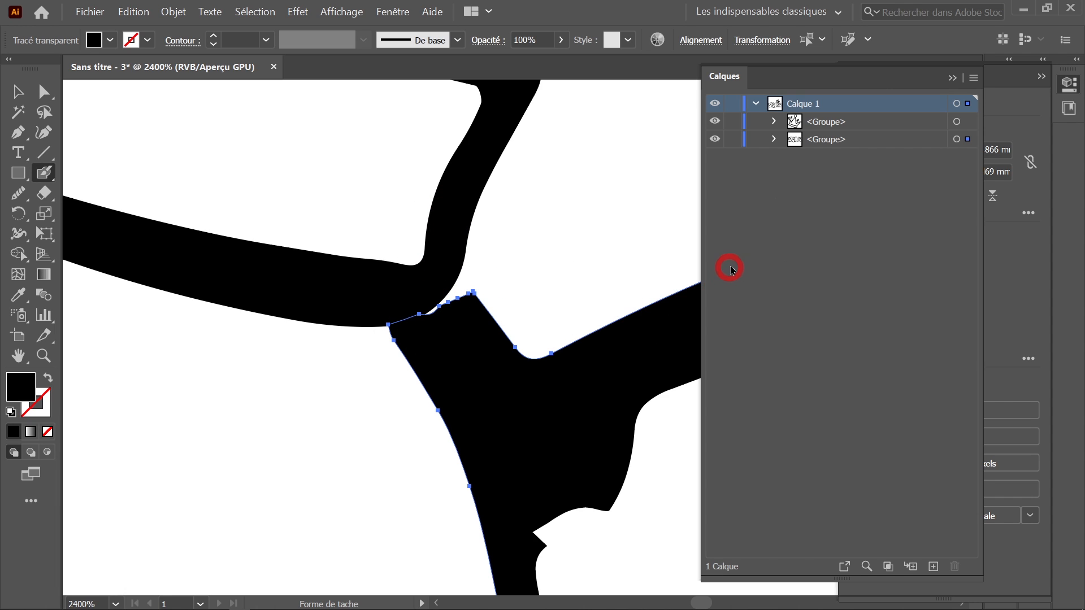
pyautogui.click(715, 121)
pyautogui.click(716, 121)
pyautogui.click(715, 139)
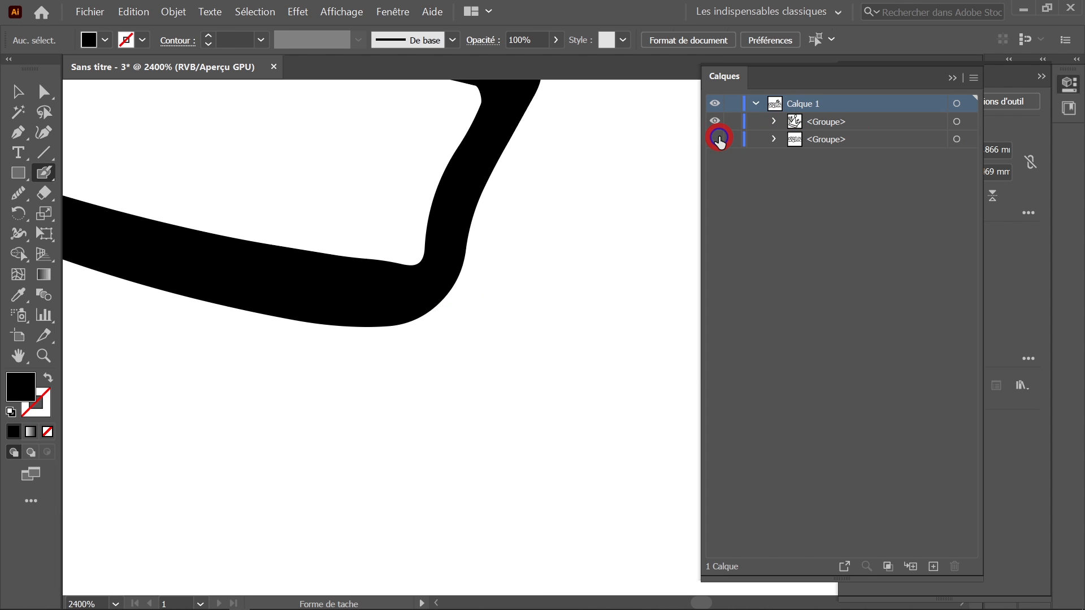
pyautogui.click(717, 139)
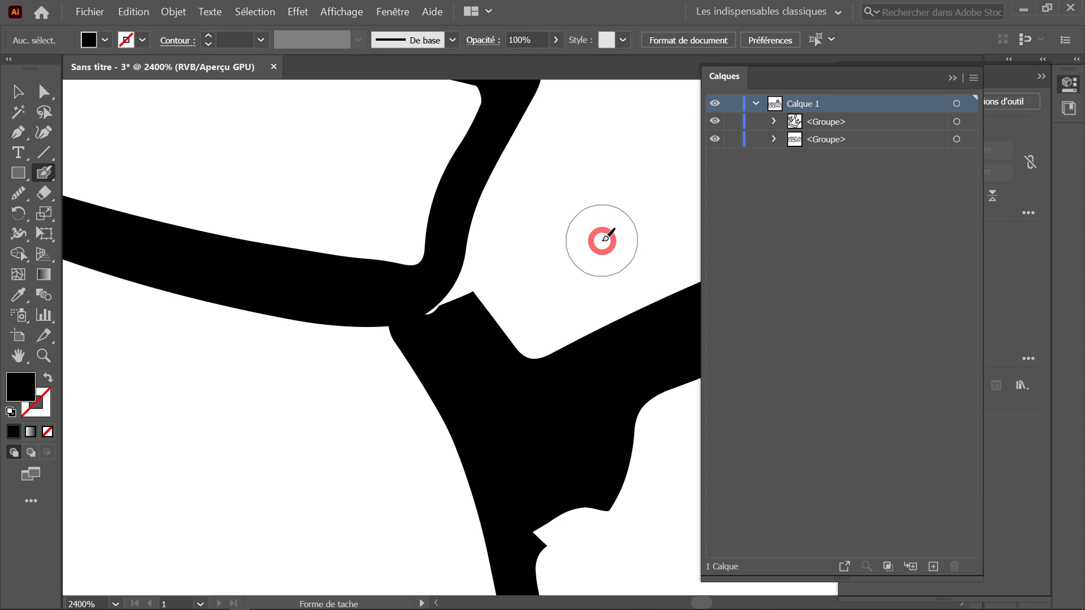
pyautogui.click(733, 121)
# Select the lettering group and paint over the gap between the crown's band and the letter R with the Blob Brush
pyautogui.hotkey('ctrl', '-')
pyautogui.hotkey('ctrl', '-')
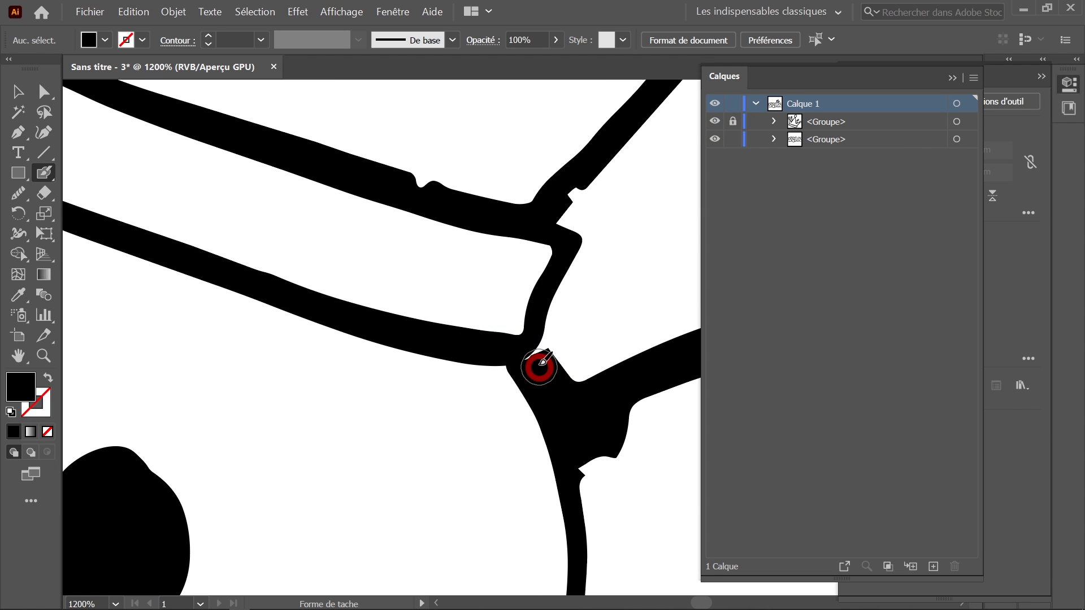
pyautogui.press('space')
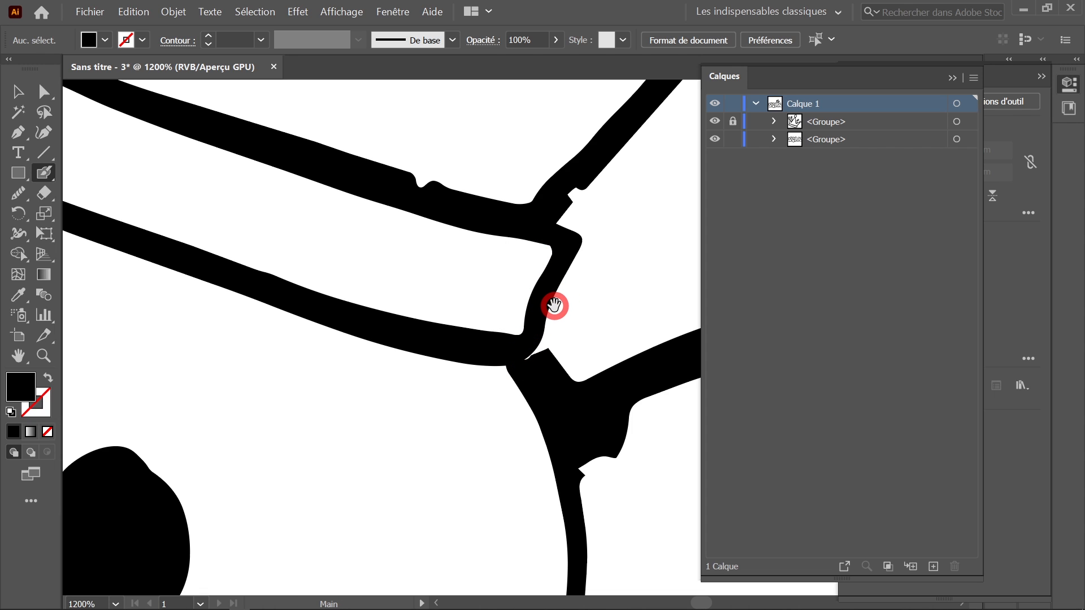
pyautogui.keyDown('ctrl'); pyautogui.keyDown('alt'); pyautogui.click(554, 305); pyautogui.keyUp('alt'); pyautogui.keyUp('ctrl')
pyautogui.keyDown('ctrl'); pyautogui.keyDown('alt'); pyautogui.click(554, 306); pyautogui.keyUp('alt'); pyautogui.keyUp('ctrl')
pyautogui.keyDown('ctrl'); pyautogui.keyDown('alt'); pyautogui.click(554, 306); pyautogui.keyUp('alt'); pyautogui.keyUp('ctrl')
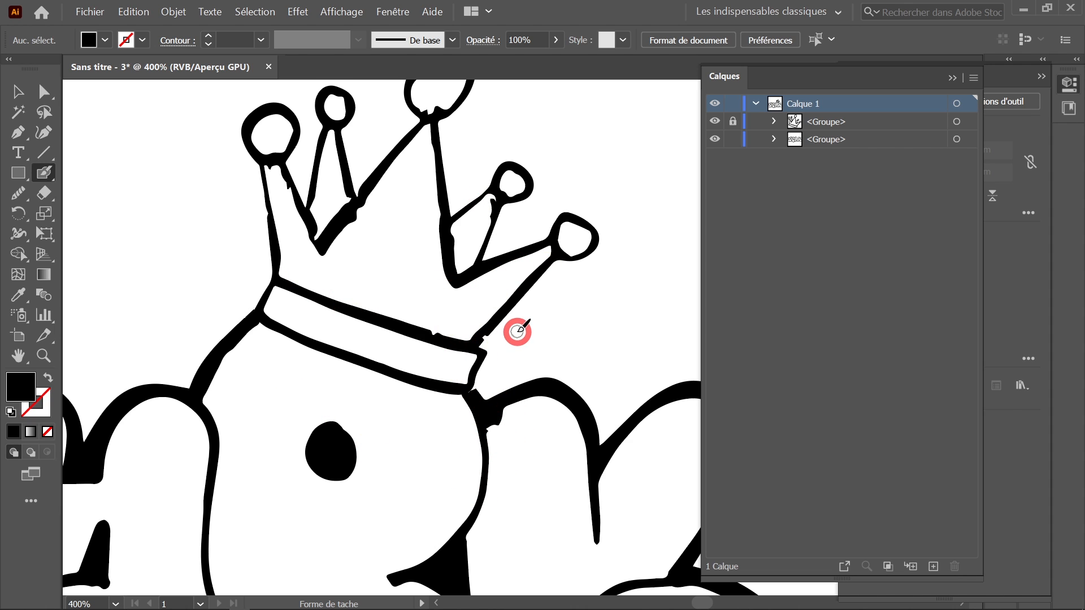
pyautogui.hotkey('ctrl', 'space')
pyautogui.click(475, 335)
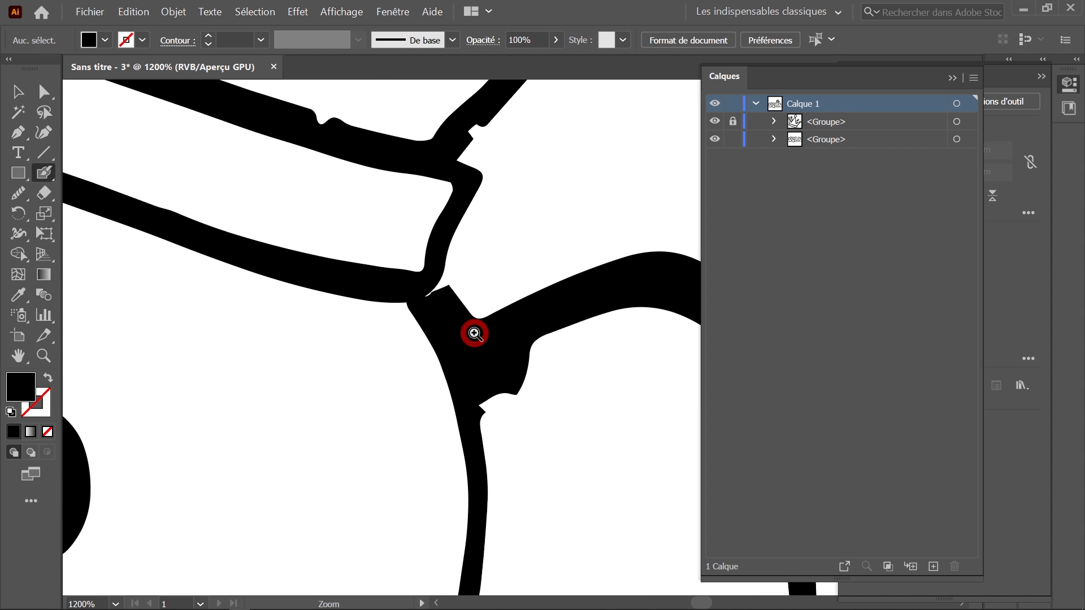
pyautogui.click(482, 323)
pyautogui.click(482, 322)
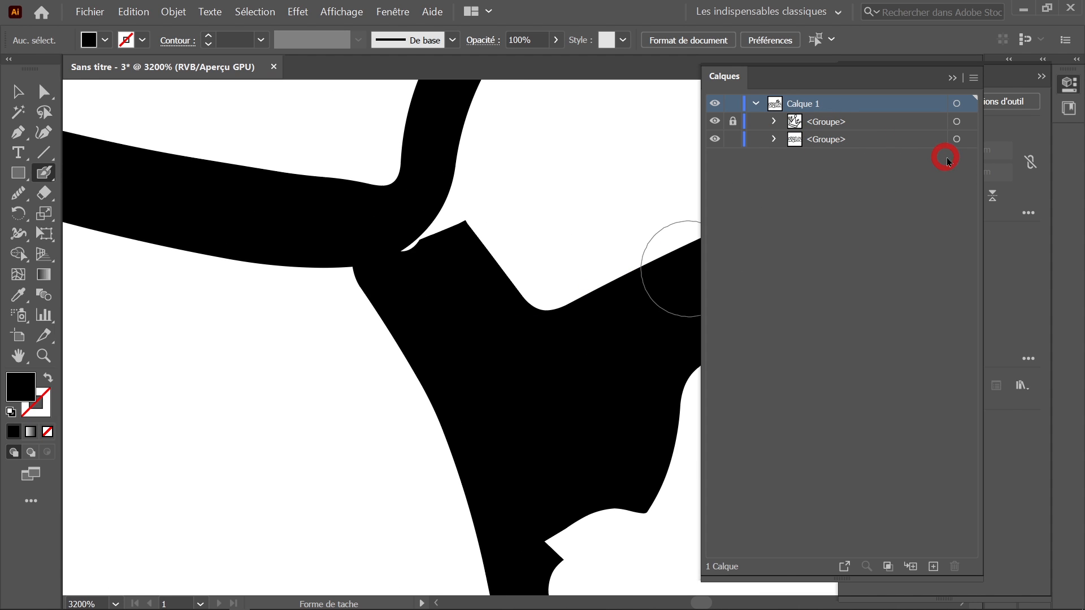
pyautogui.click(964, 139)
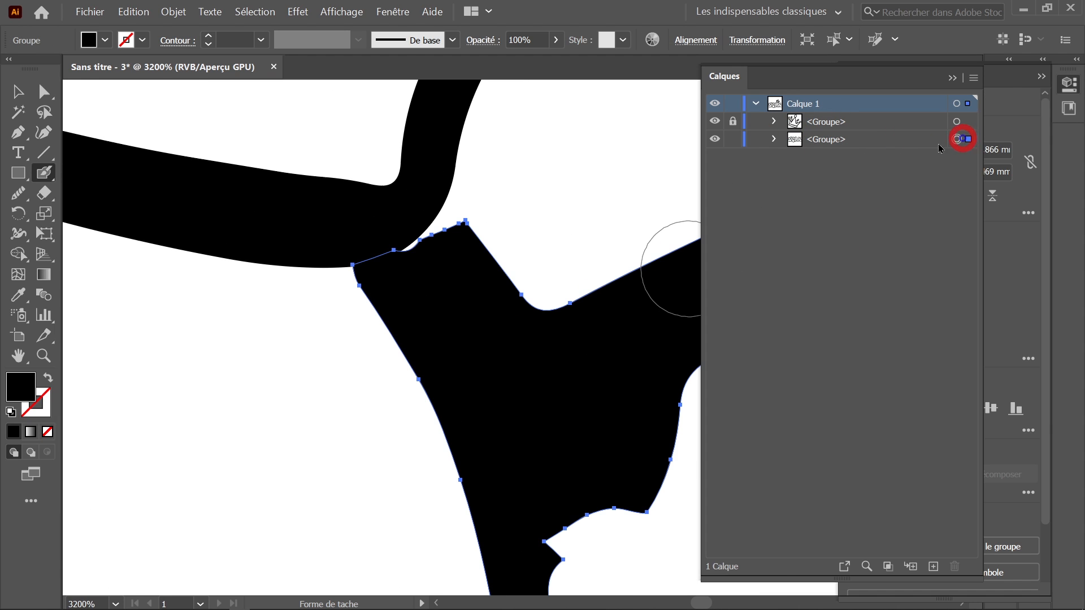
pyautogui.moveTo(432, 257)
pyautogui.mouseDown()
pyautogui.moveTo(421, 236)
pyautogui.moveTo(394, 241)
pyautogui.moveTo(419, 230)
pyautogui.mouseUp()
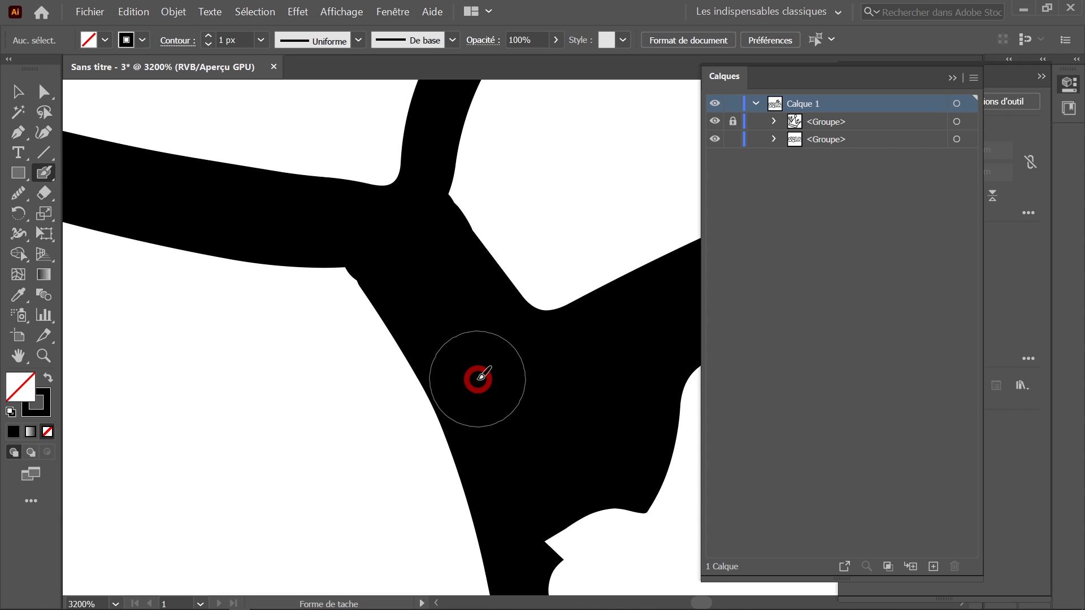
pyautogui.click(398, 256)
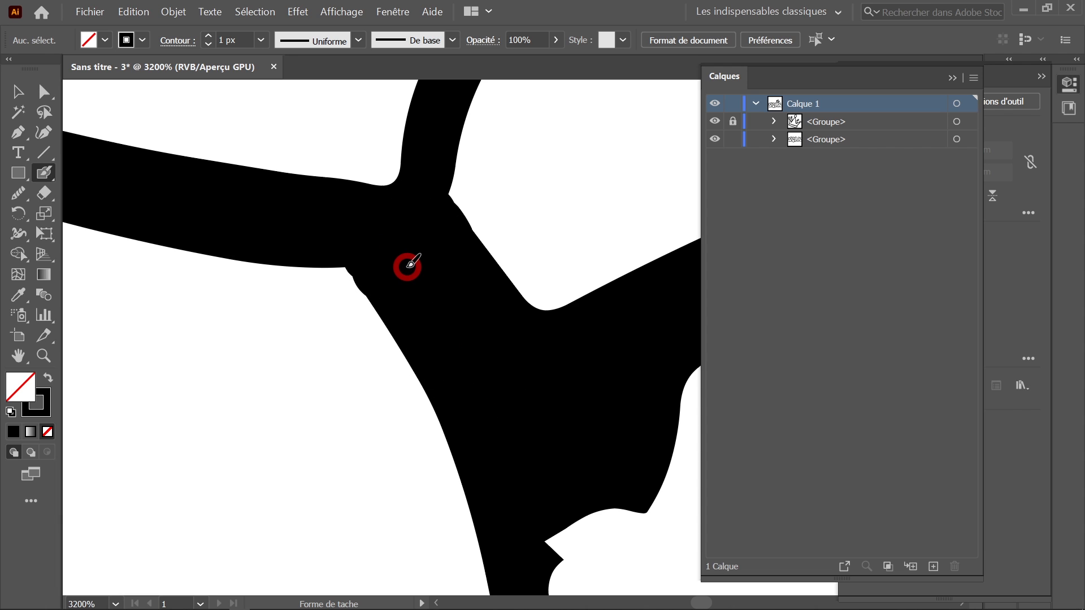
# Smooth both edges of the painted joint between the crown's band and the letter R with the Smooth tool
pyautogui.click(18, 193)
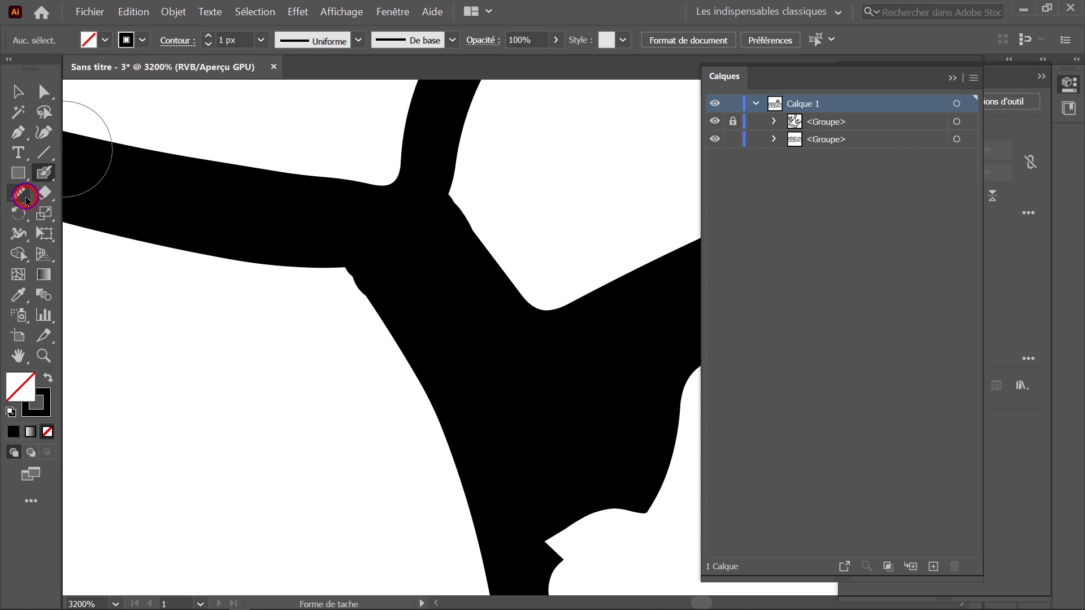
pyautogui.keyDown('ctrl'); pyautogui.click(382, 289); pyautogui.keyUp('ctrl')
pyautogui.moveTo(368, 284); pyautogui.dragTo(378, 316)
pyautogui.moveTo(344, 260); pyautogui.dragTo(401, 365)
pyautogui.moveTo(363, 277); pyautogui.dragTo(455, 446)
pyautogui.moveTo(438, 189); pyautogui.dragTo(545, 338)
pyautogui.moveTo(490, 249)
pyautogui.mouseDown()
pyautogui.moveTo(514, 273)
pyautogui.moveTo(652, 288)
pyautogui.mouseUp()
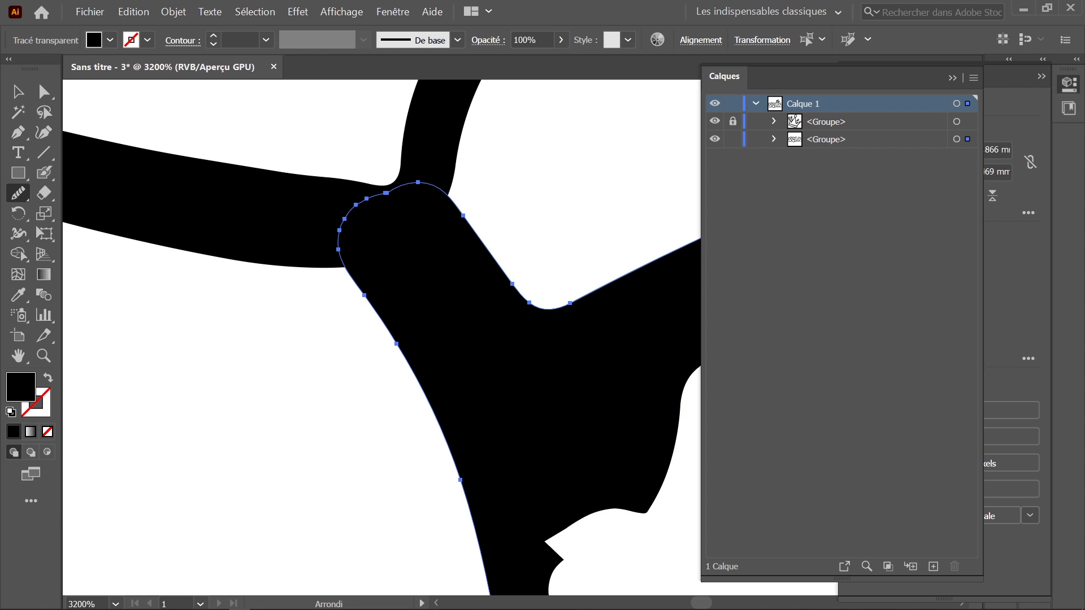
# Deselect the lettering and review the outlines of the letters together with the attached crown
pyautogui.keyDown('ctrl'); pyautogui.click(240, 408); pyautogui.keyUp('ctrl')
pyautogui.keyDown('ctrl'); pyautogui.keyDown('alt'); pyautogui.click(241, 410); pyautogui.keyUp('alt'); pyautogui.keyUp('ctrl')
pyautogui.keyDown('ctrl'); pyautogui.keyDown('alt'); pyautogui.click(383, 398); pyautogui.keyUp('alt'); pyautogui.keyUp('ctrl')
pyautogui.keyDown('ctrl'); pyautogui.keyDown('alt'); pyautogui.click(383, 398); pyautogui.keyUp('alt'); pyautogui.keyUp('ctrl')
pyautogui.keyDown('ctrl'); pyautogui.keyDown('alt'); pyautogui.click(384, 399); pyautogui.keyUp('alt'); pyautogui.keyUp('ctrl')
pyautogui.keyDown('ctrl'); pyautogui.keyDown('alt'); pyautogui.click(383, 399); pyautogui.keyUp('alt'); pyautogui.keyUp('ctrl')
pyautogui.keyDown('ctrl'); pyautogui.keyDown('alt'); pyautogui.click(384, 399); pyautogui.keyUp('alt'); pyautogui.keyUp('ctrl')
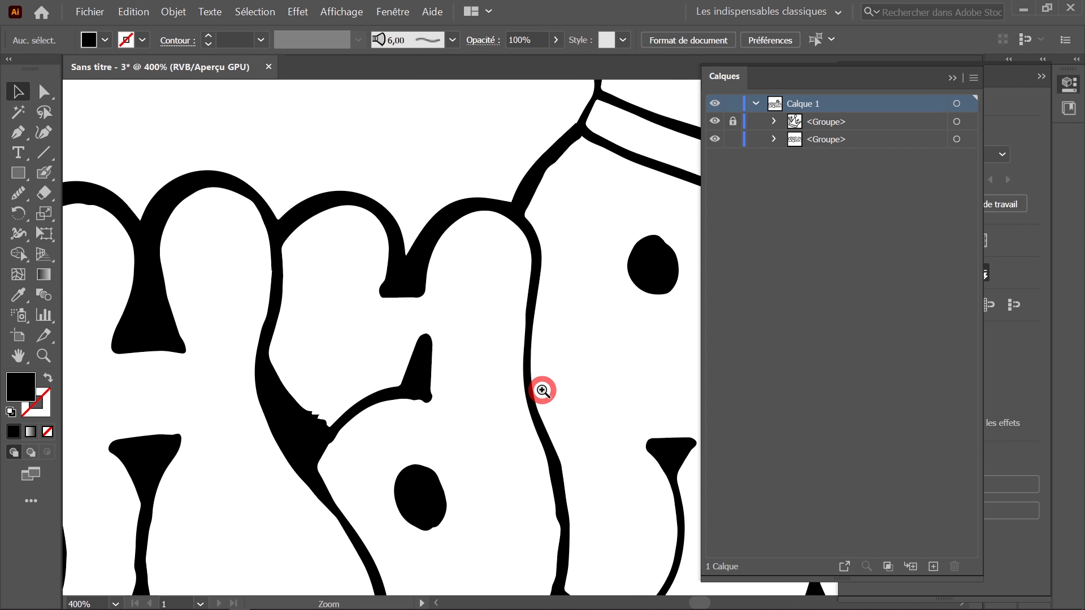
pyautogui.keyDown('ctrl'); pyautogui.keyDown('alt'); pyautogui.click(540, 387); pyautogui.keyUp('alt'); pyautogui.keyUp('ctrl')
pyautogui.moveTo(543, 388); pyautogui.dragTo(419, 440)
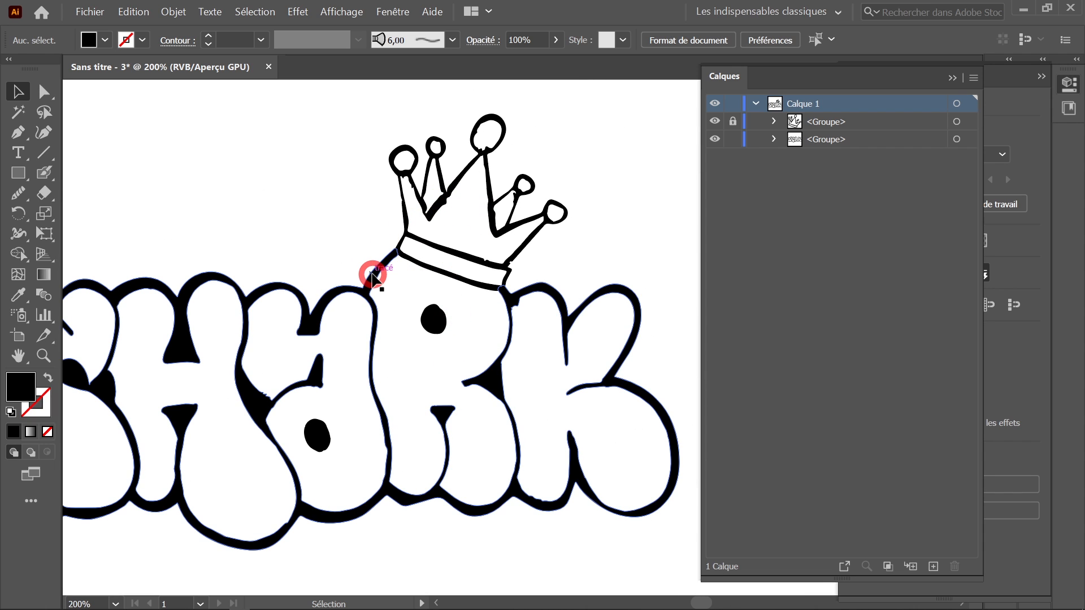
# Select the whole lettering group and put the layers list away
pyautogui.click(558, 302)
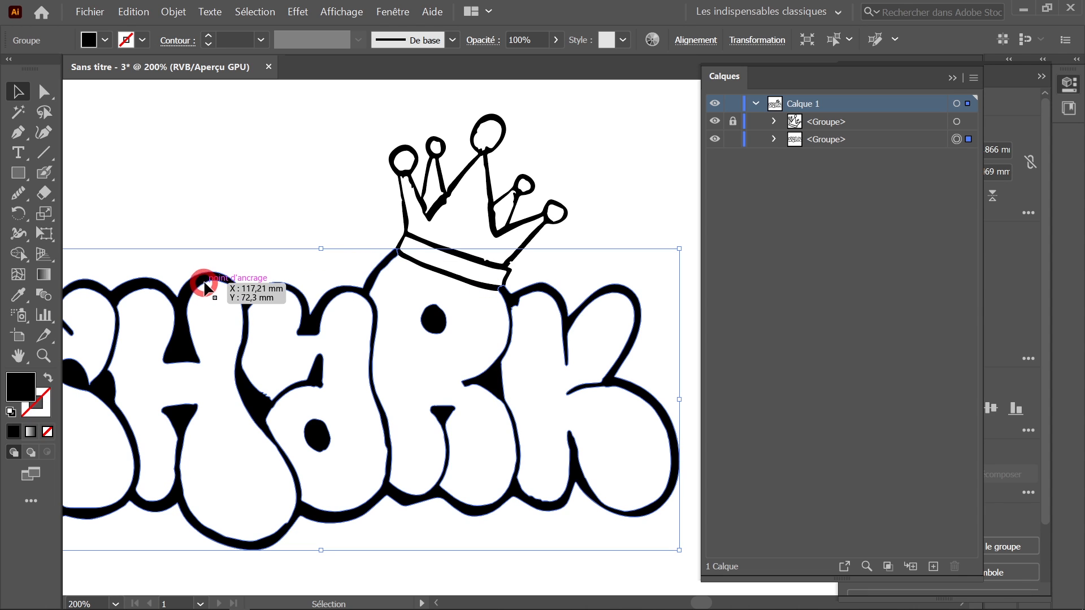
pyautogui.click(286, 309)
pyautogui.click(300, 298)
pyautogui.click(118, 45)
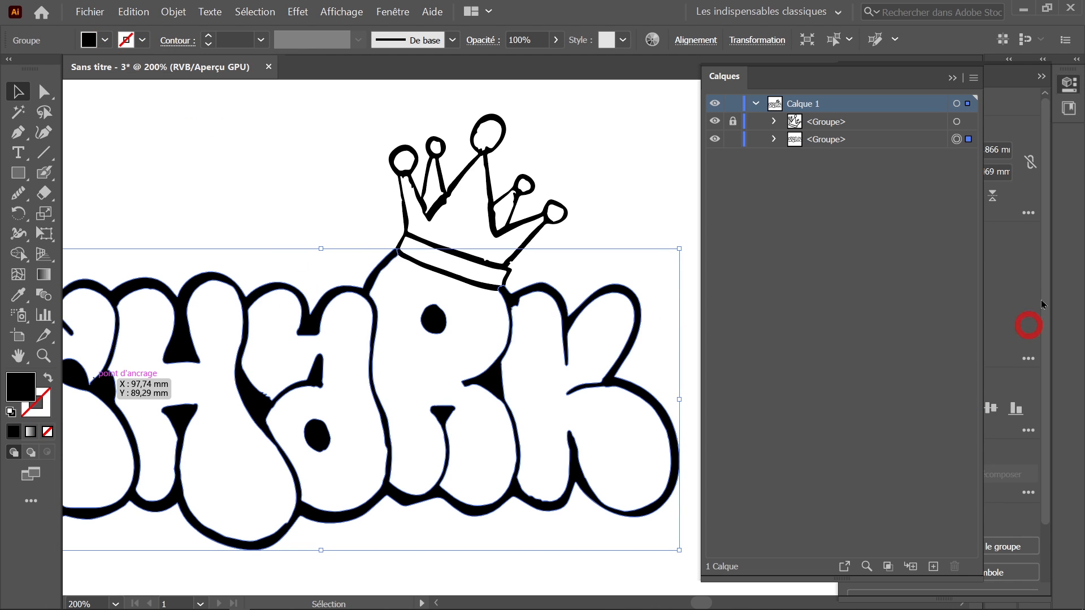
pyautogui.click(952, 77)
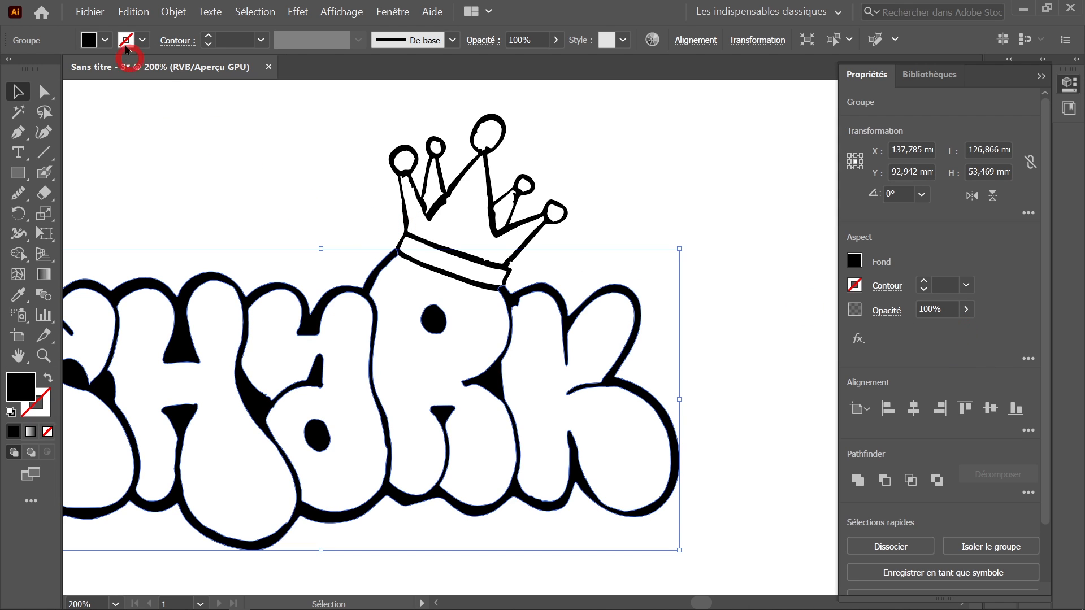
# Fill the lettering group with the blue swatch and deselect it
pyautogui.click(106, 40)
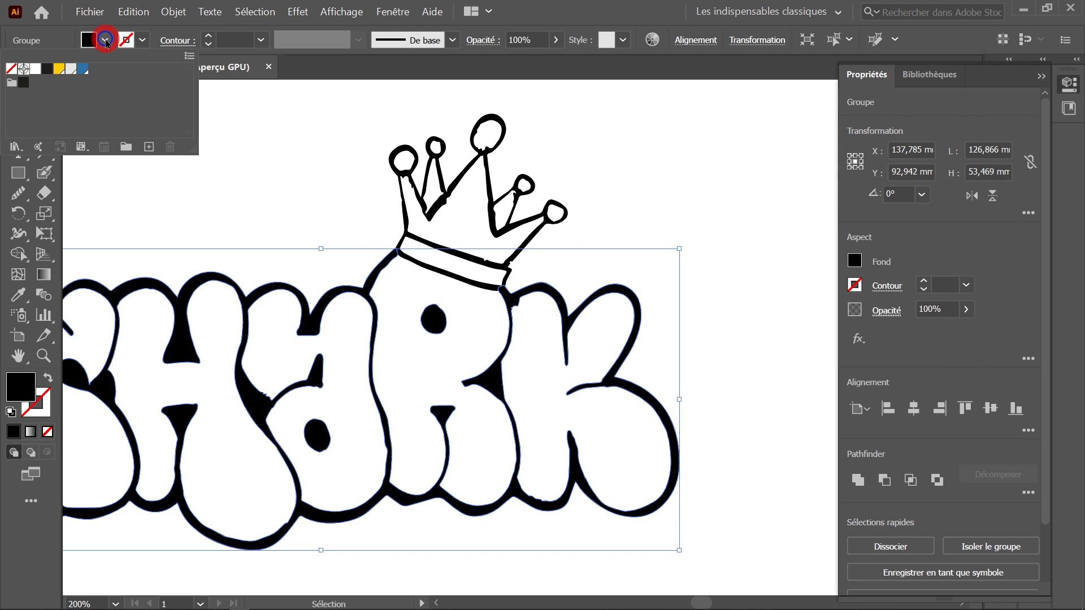
pyautogui.click(85, 70)
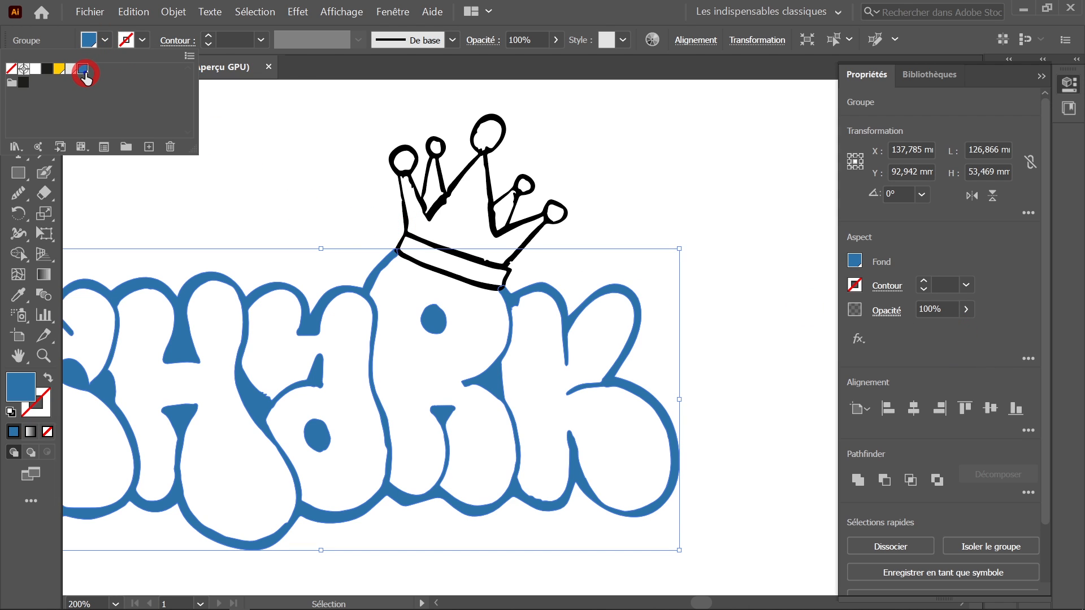
pyautogui.click(376, 140)
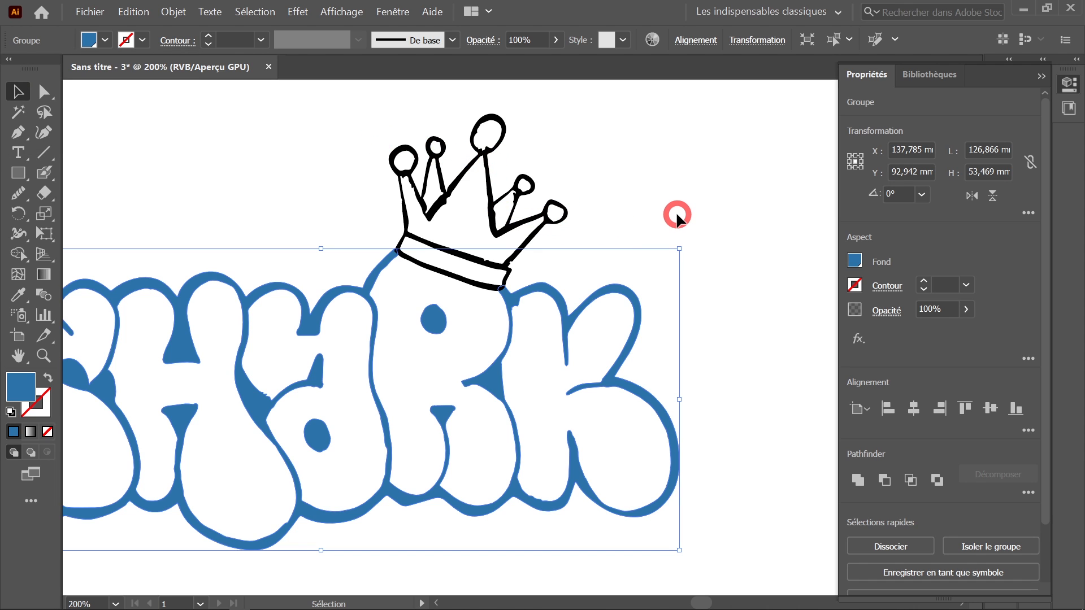
pyautogui.click(655, 201)
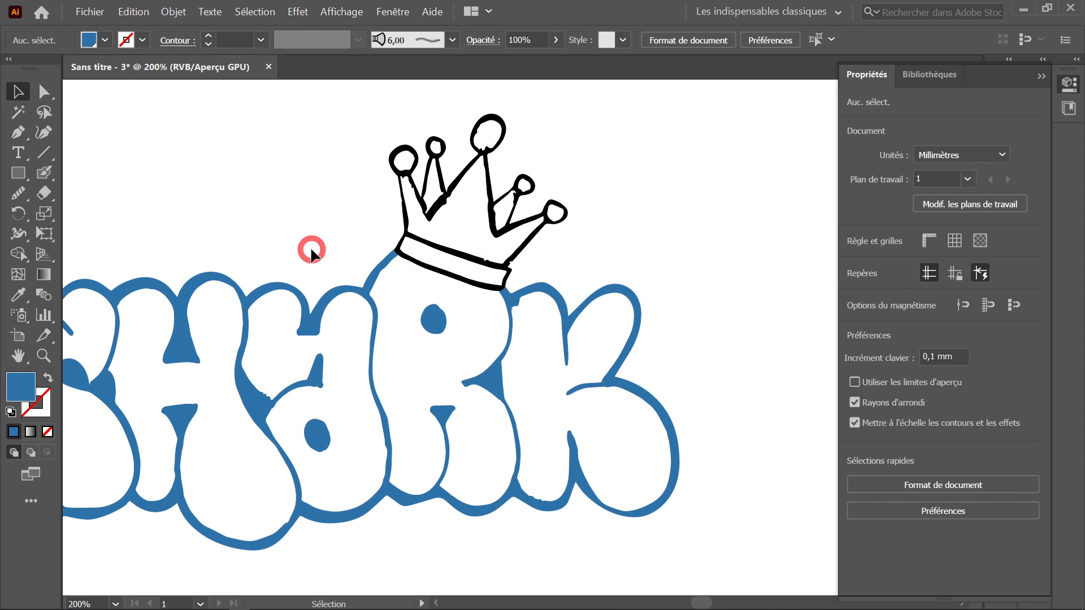
pyautogui.scroll(-1, 356, 334)
pyautogui.moveTo(364, 351); pyautogui.dragTo(465, 337)
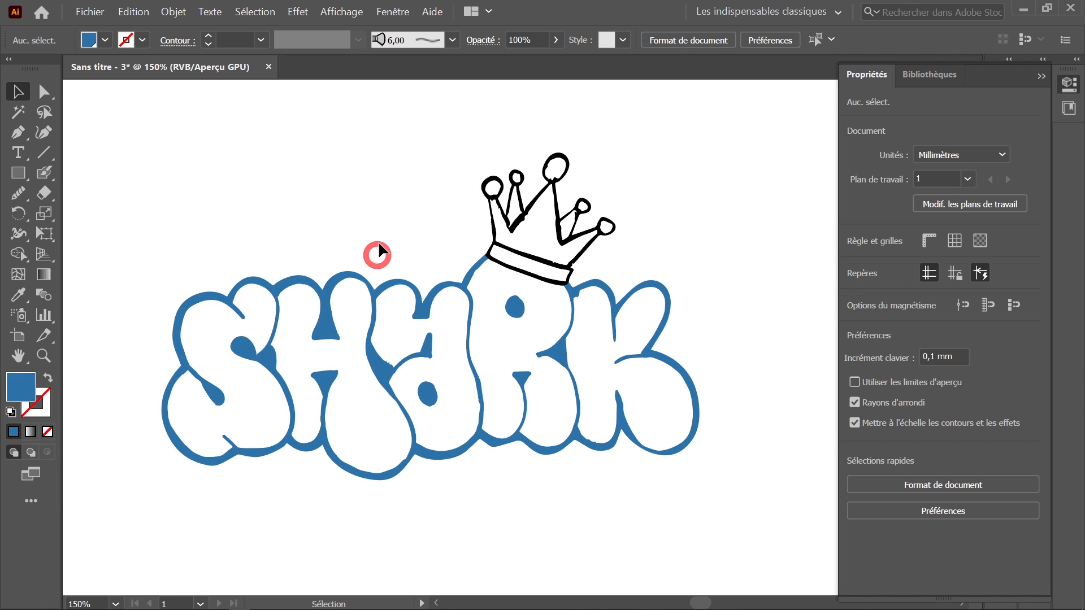
# Unlock the crown group, select it together with the lettering group, and put the layers list away
pyautogui.moveTo(463, 284); pyautogui.dragTo(666, 484)
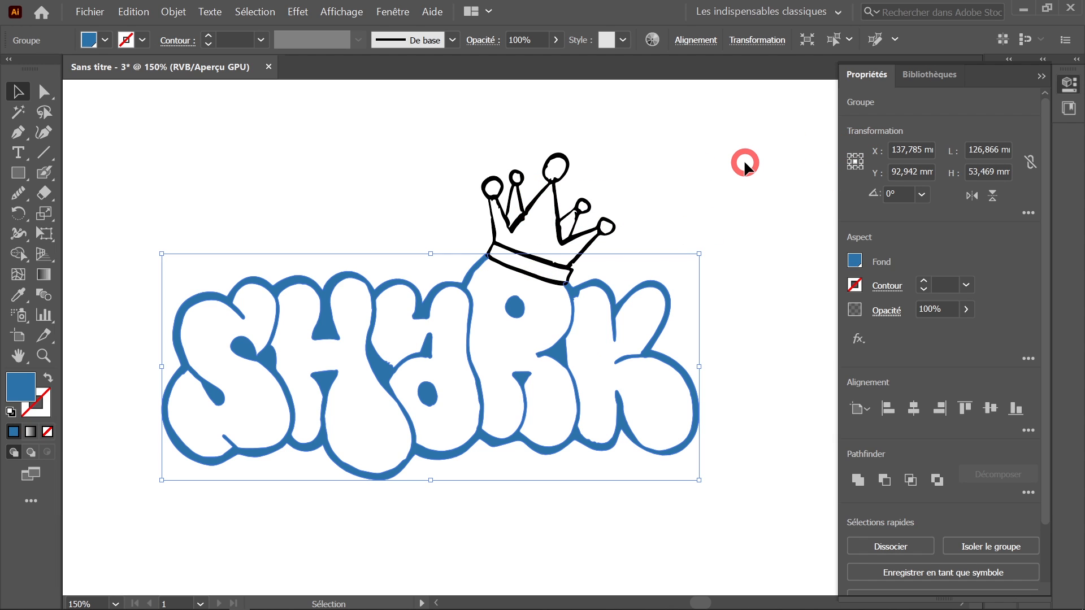
pyautogui.press('F7')
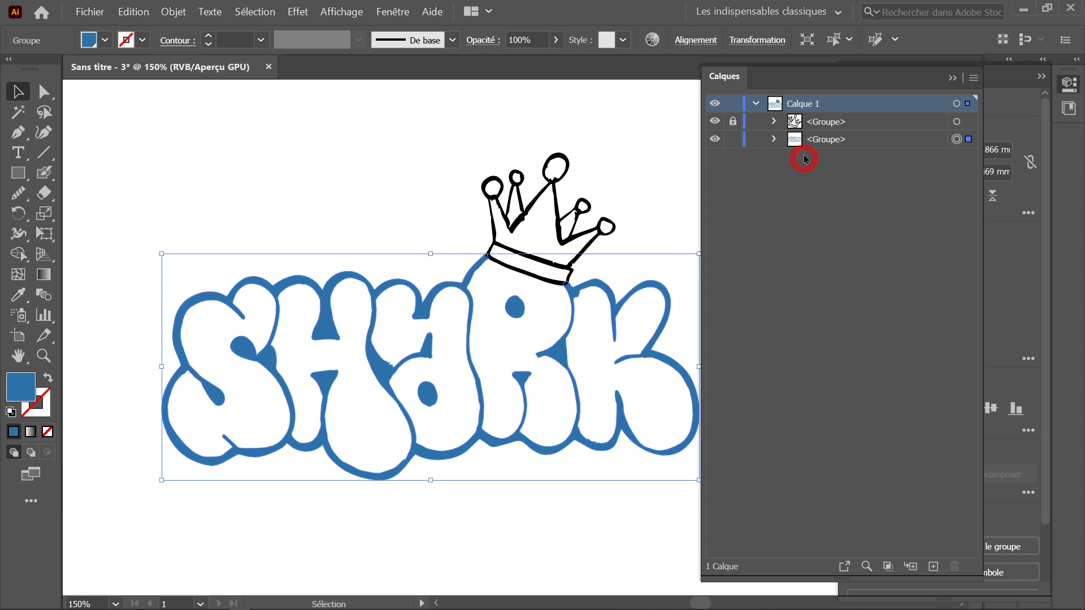
pyautogui.click(732, 122)
pyautogui.moveTo(569, 133); pyautogui.dragTo(612, 405)
pyautogui.click(797, 239)
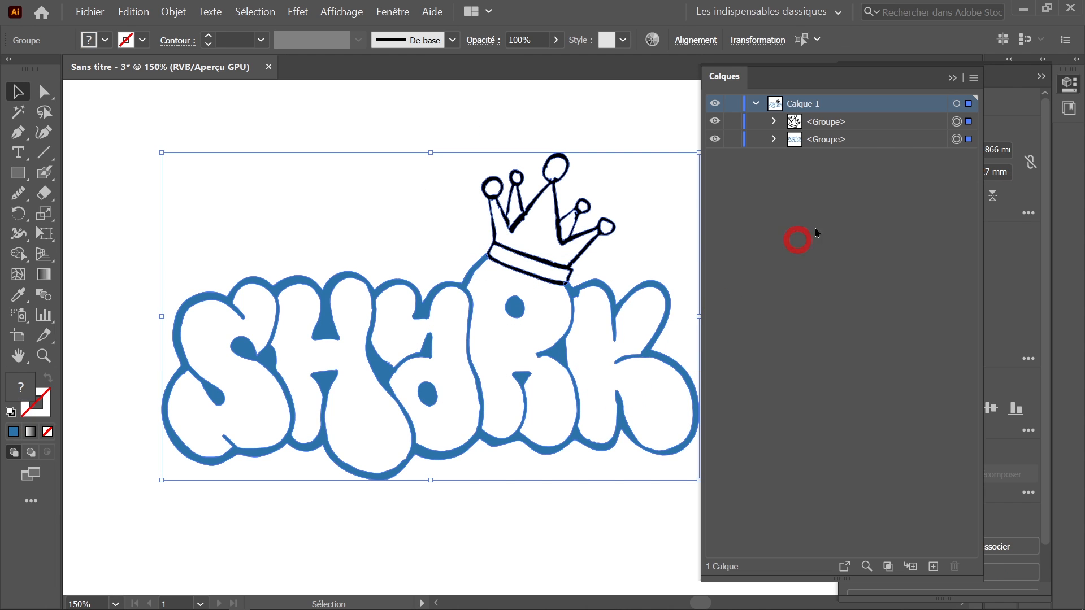
pyautogui.click(952, 78)
# Activate the Shape Builder tool and accept its options with small gap detection, colours picked from swatches and the cursor swatch preview
pyautogui.click(18, 254)
pyautogui.doubleClick(19, 255)
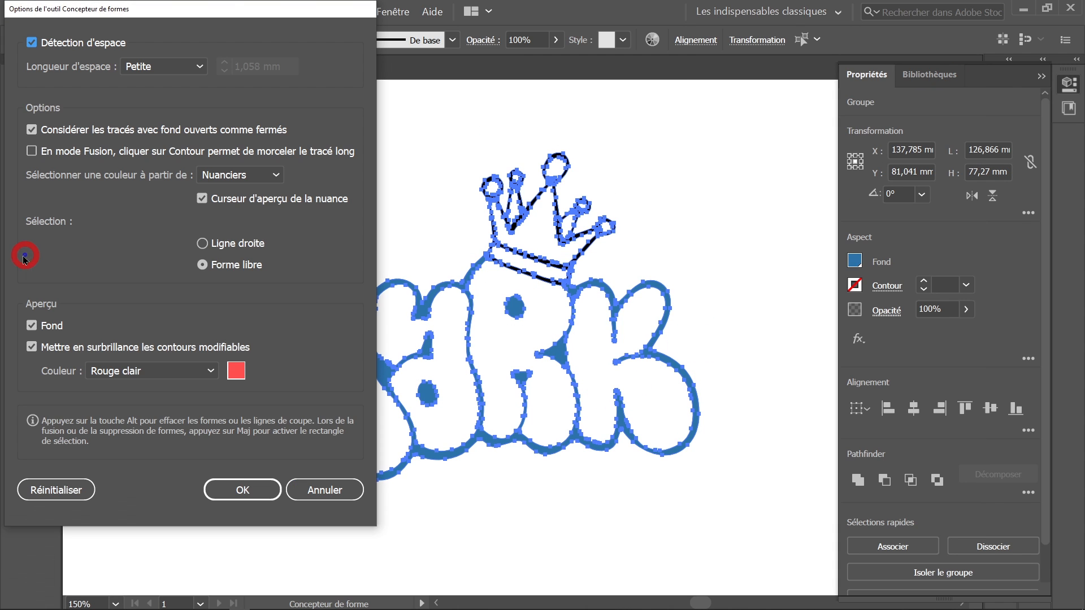
pyautogui.click(308, 491)
pyautogui.click(19, 259)
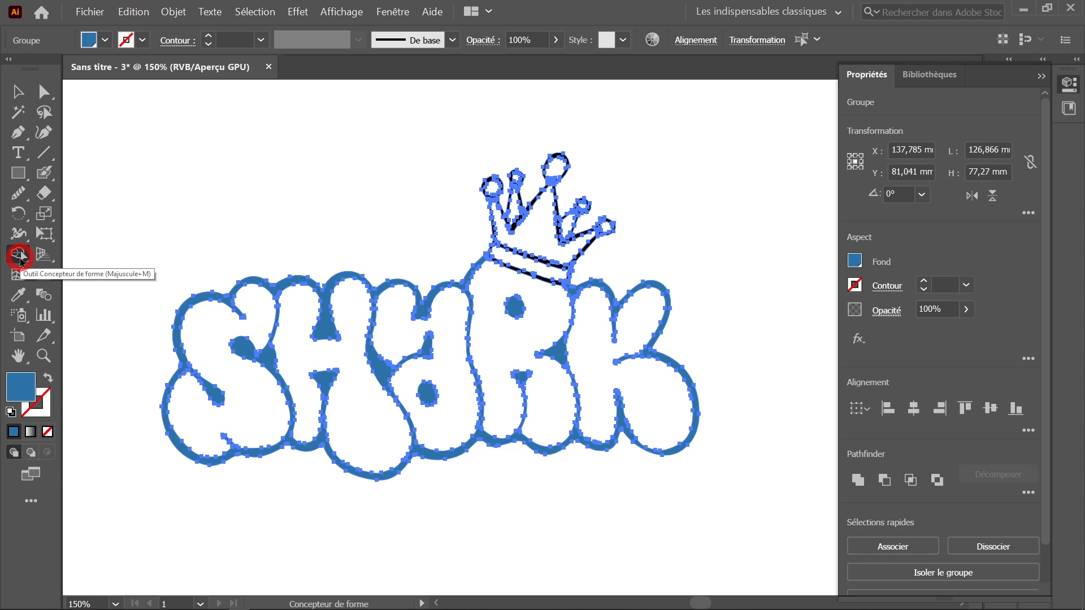
pyautogui.doubleClick(19, 257)
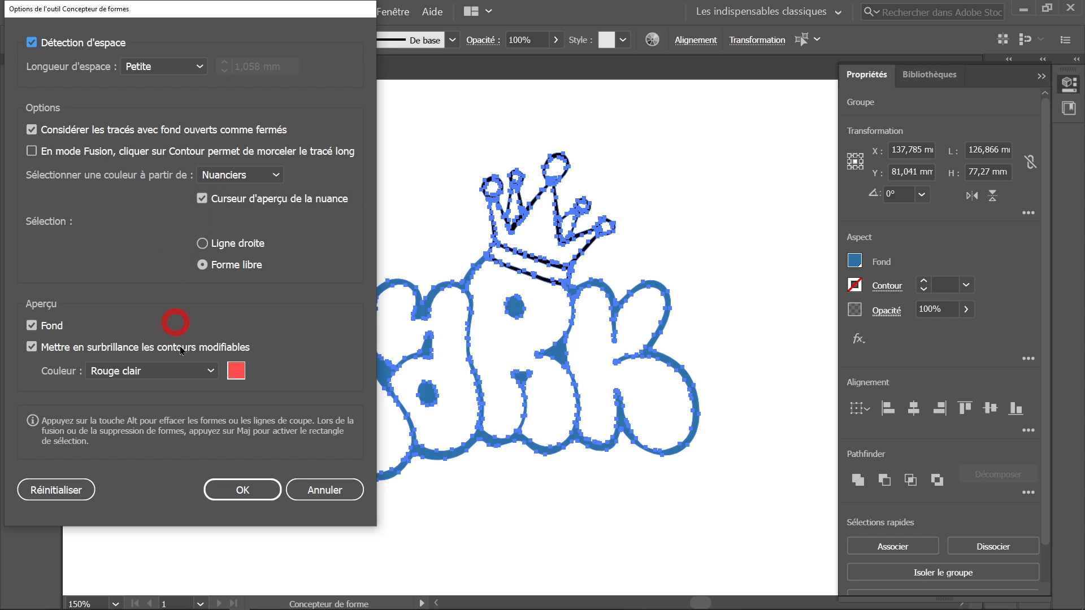
pyautogui.click(267, 491)
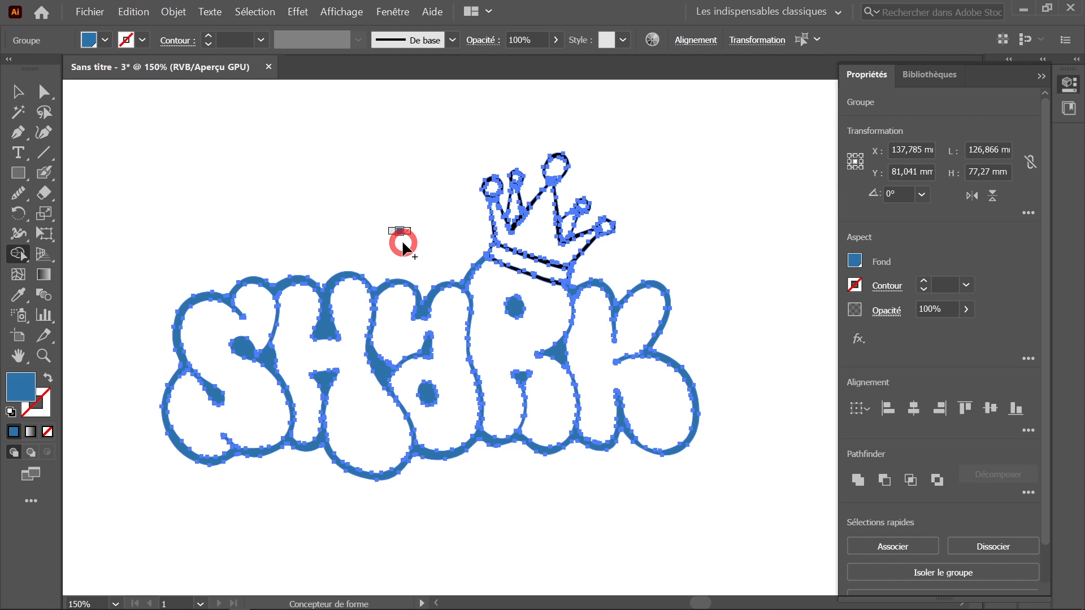
# Display the document swatches and fill the crown's main body with yellow using the Shape Builder tool
pyautogui.click(392, 16)
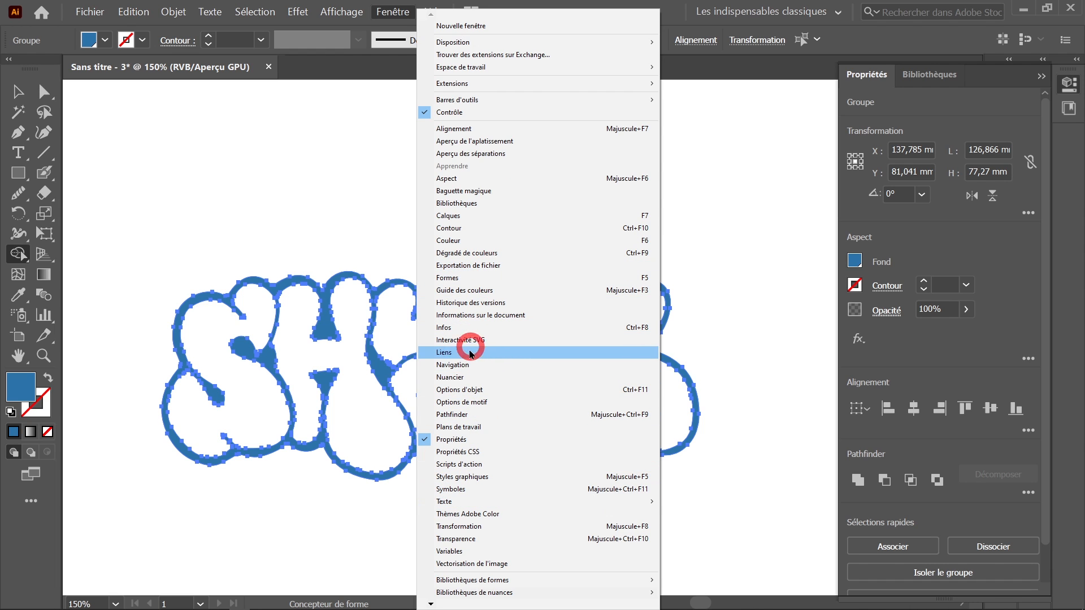
pyautogui.click(462, 379)
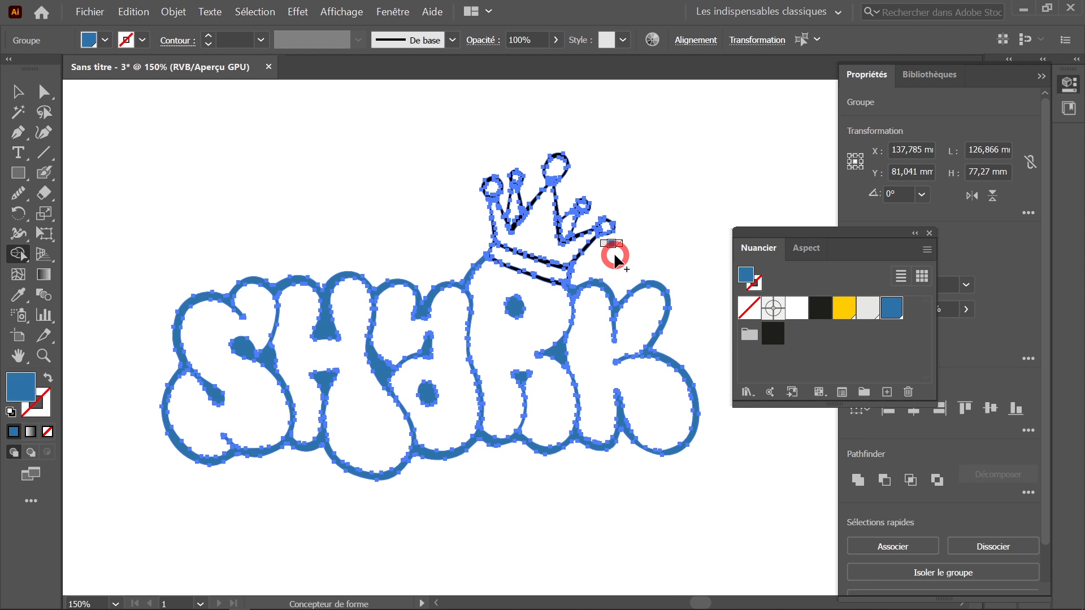
pyautogui.moveTo(613, 252); pyautogui.dragTo(803, 337)
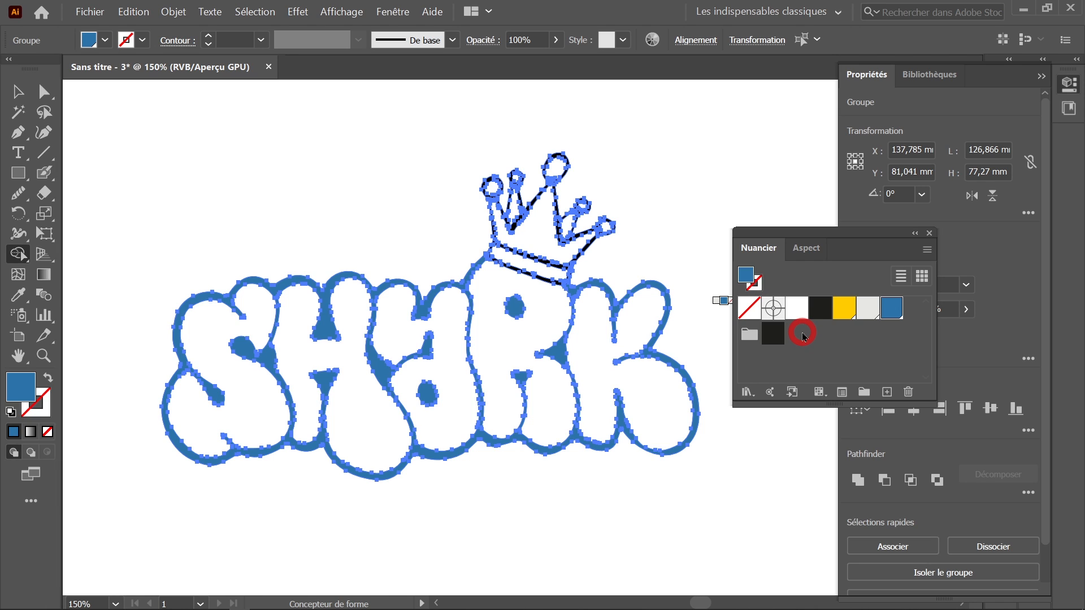
pyautogui.click(845, 312)
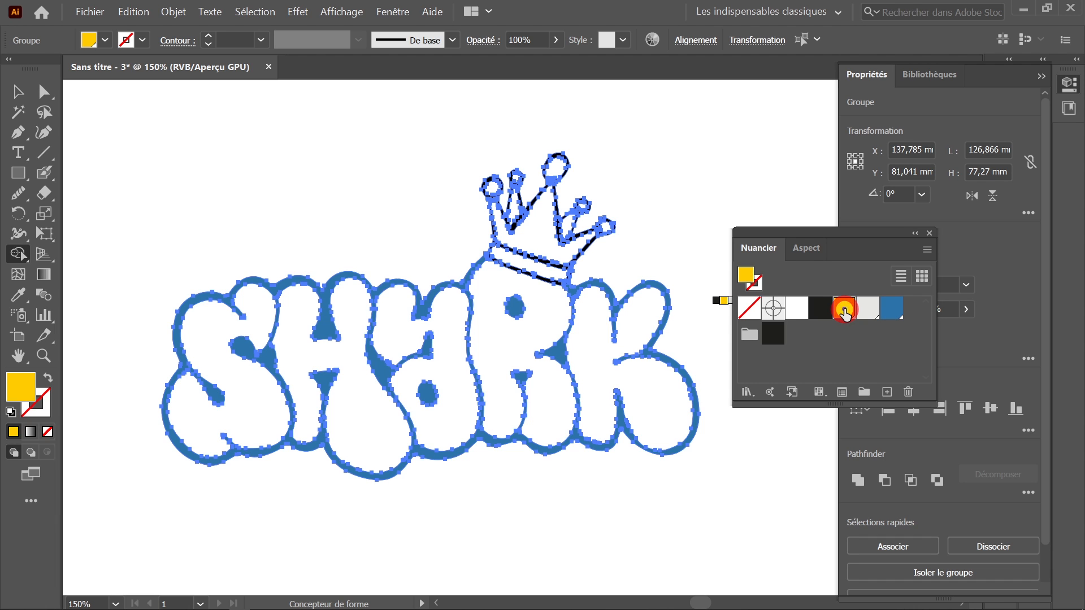
pyautogui.click(584, 262)
pyautogui.click(506, 283)
pyautogui.click(492, 339)
pyautogui.moveTo(476, 361); pyautogui.dragTo(550, 207)
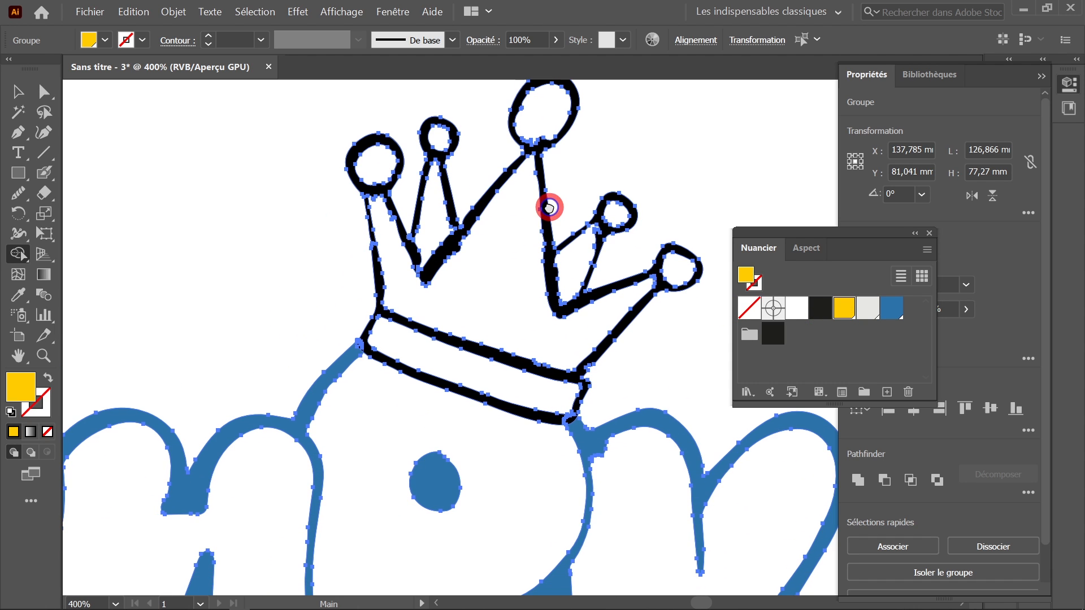
pyautogui.click(529, 223)
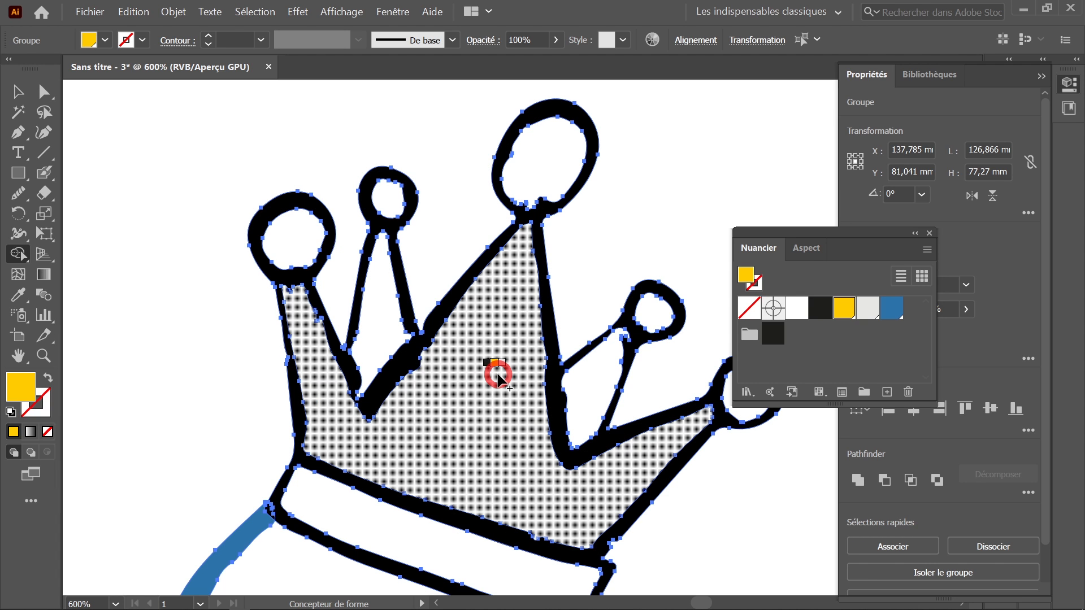
pyautogui.click(498, 375)
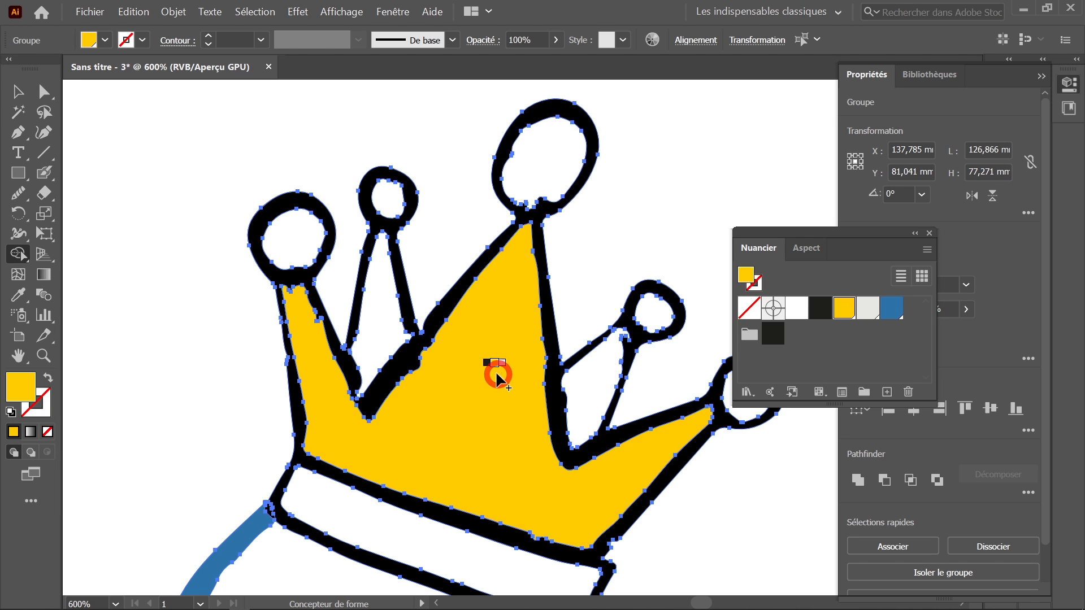
# Fill the crown's two narrow spikes, five round tips and band with yellow using the Shape Builder tool
pyautogui.click(397, 314)
pyautogui.click(389, 197)
pyautogui.click(308, 232)
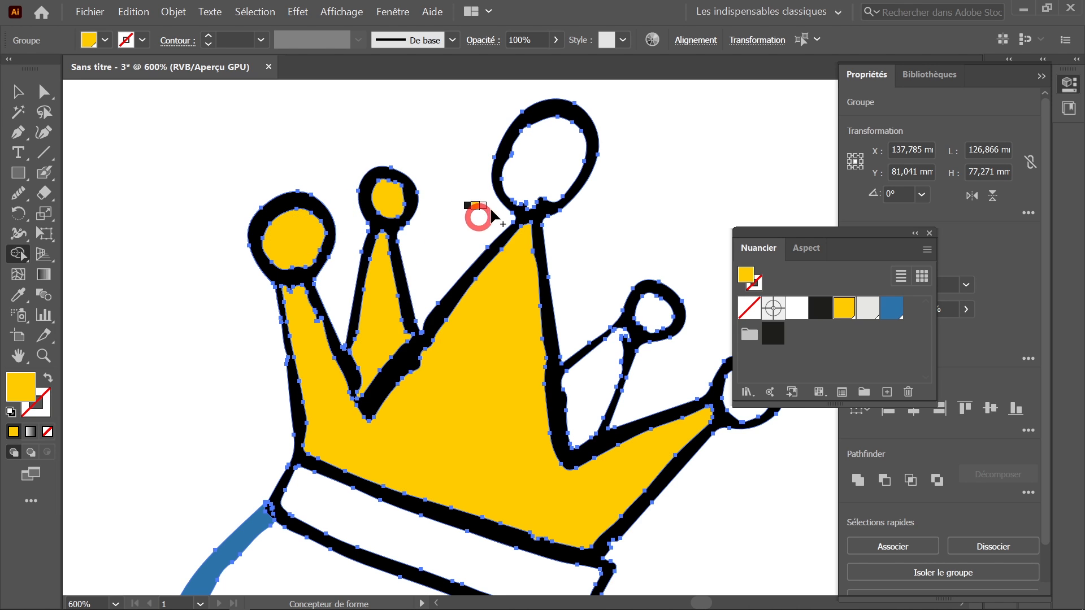
pyautogui.click(537, 169)
pyautogui.click(591, 390)
pyautogui.click(653, 312)
pyautogui.moveTo(674, 375); pyautogui.dragTo(580, 333)
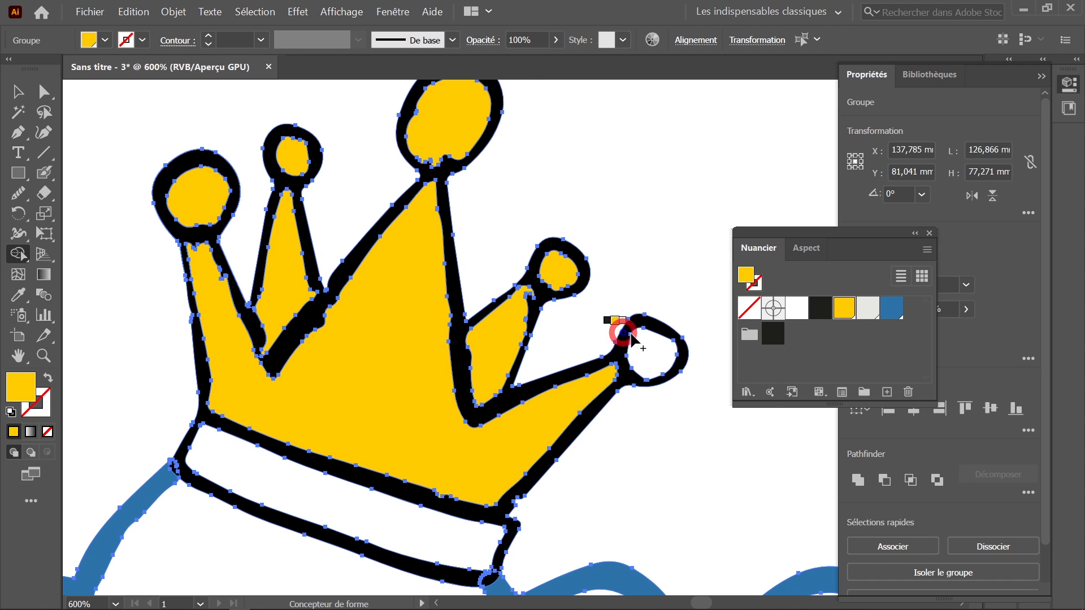
pyautogui.click(655, 348)
pyautogui.click(358, 501)
pyautogui.moveTo(359, 502); pyautogui.dragTo(442, 209)
pyautogui.click(442, 209)
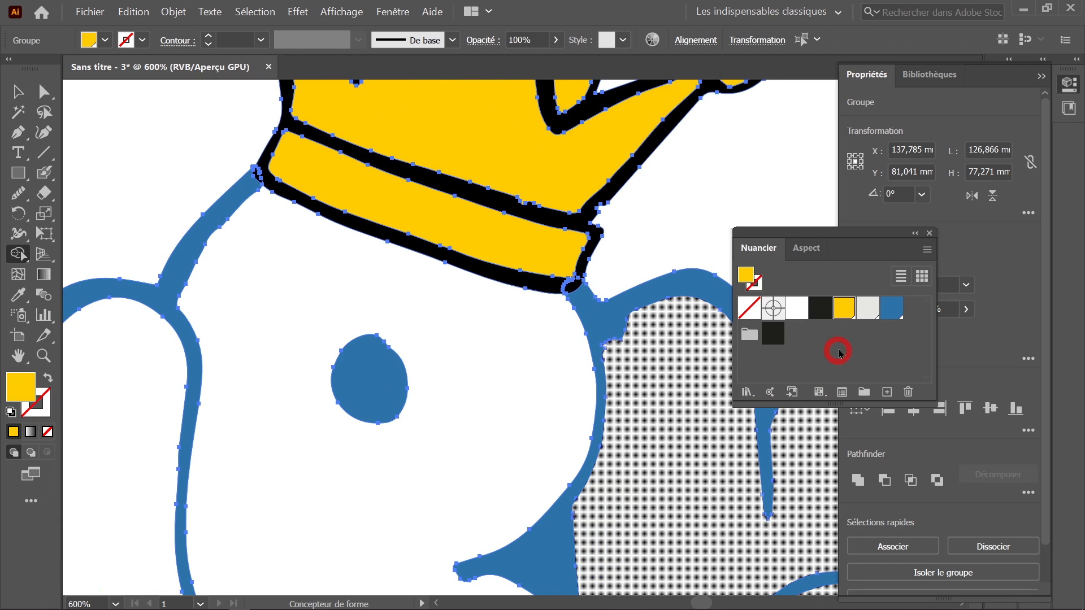
# Fill the interiors of all the SHARK letters with light grey using the Shape Builder tool, and deselect the artwork
pyautogui.click(874, 311)
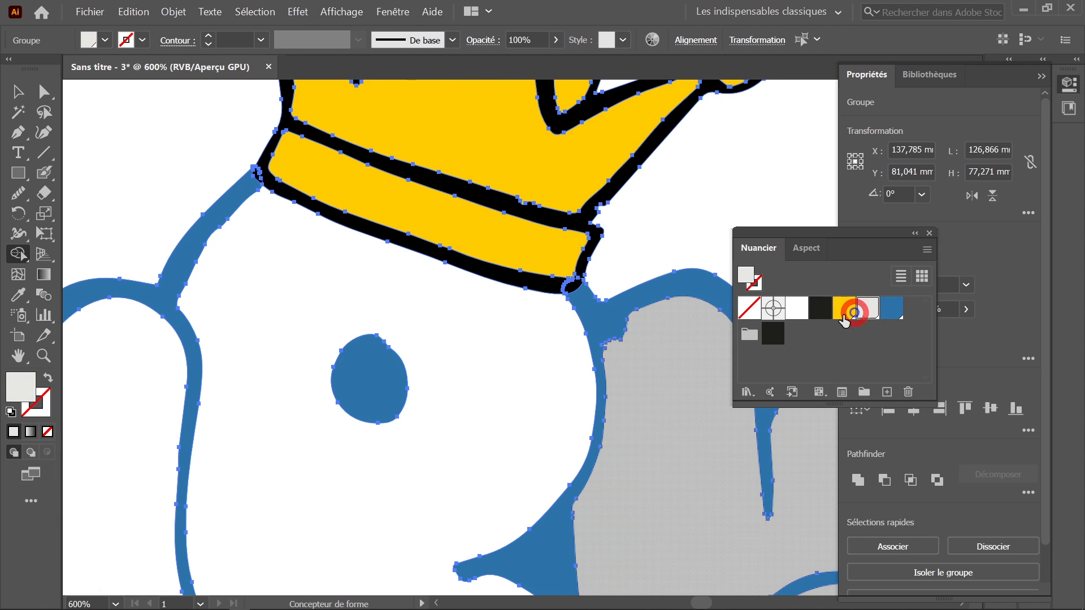
pyautogui.scroll(-3, 588, 385)
pyautogui.hscroll(-3, 412, 327)
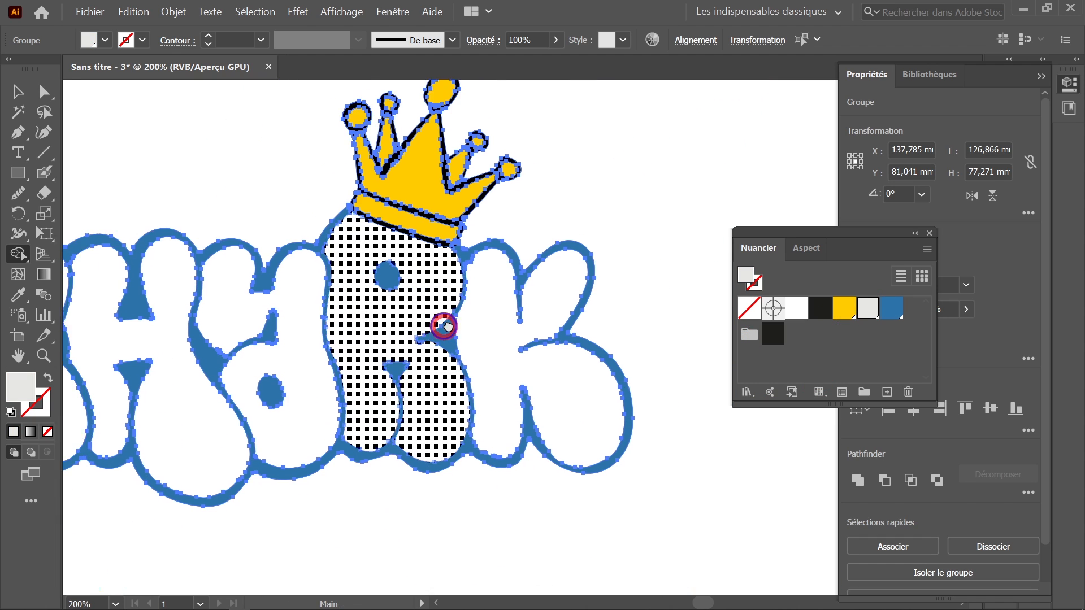
pyautogui.click(557, 310)
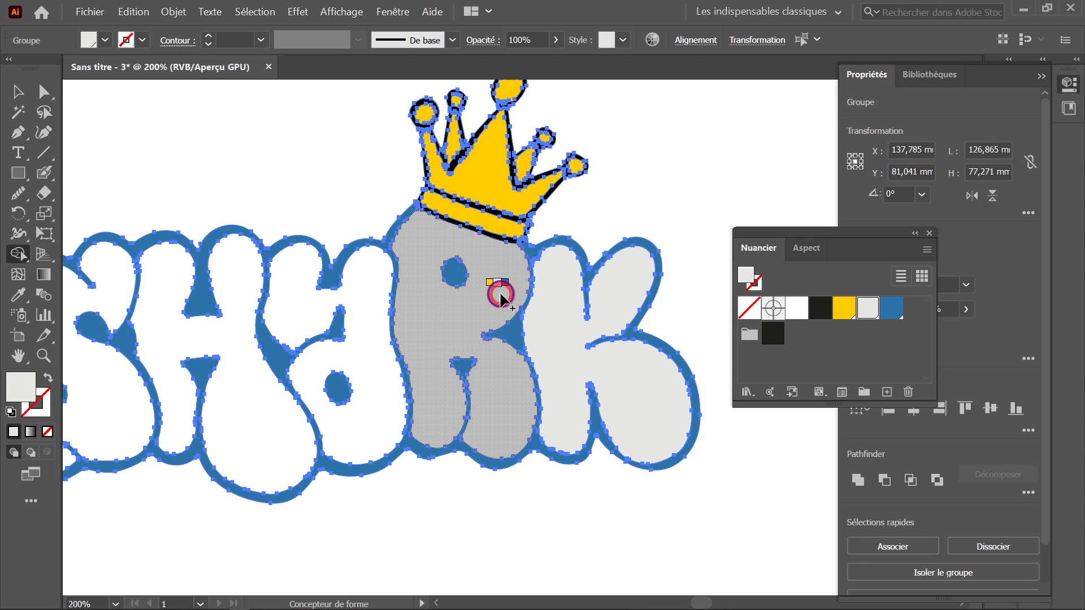
pyautogui.click(394, 334)
pyautogui.click(280, 395)
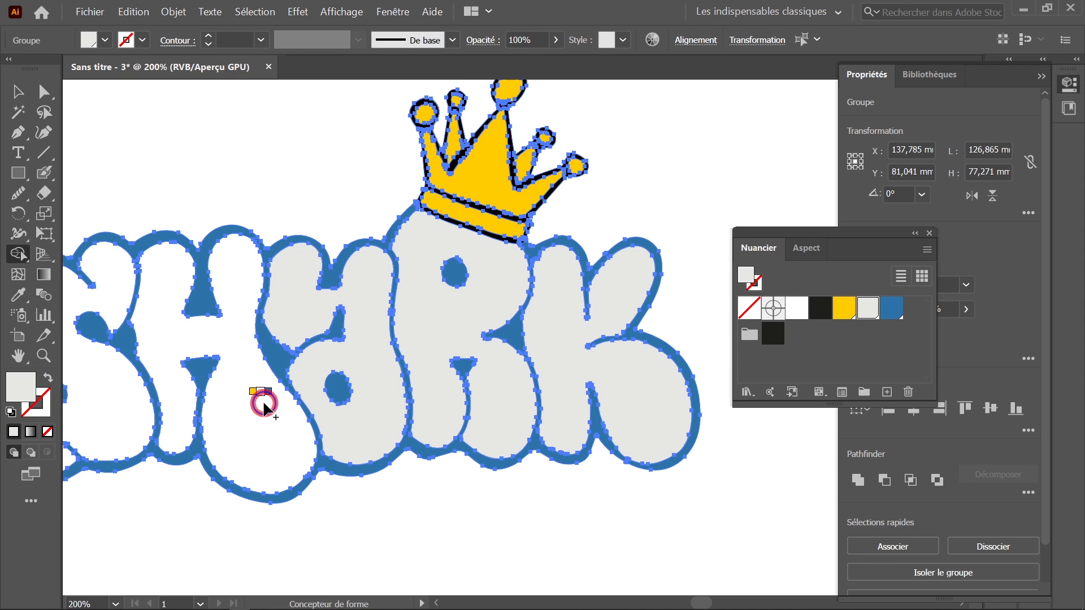
pyautogui.click(249, 412)
pyautogui.hscroll(-9, 537, 407)
pyautogui.click(387, 412)
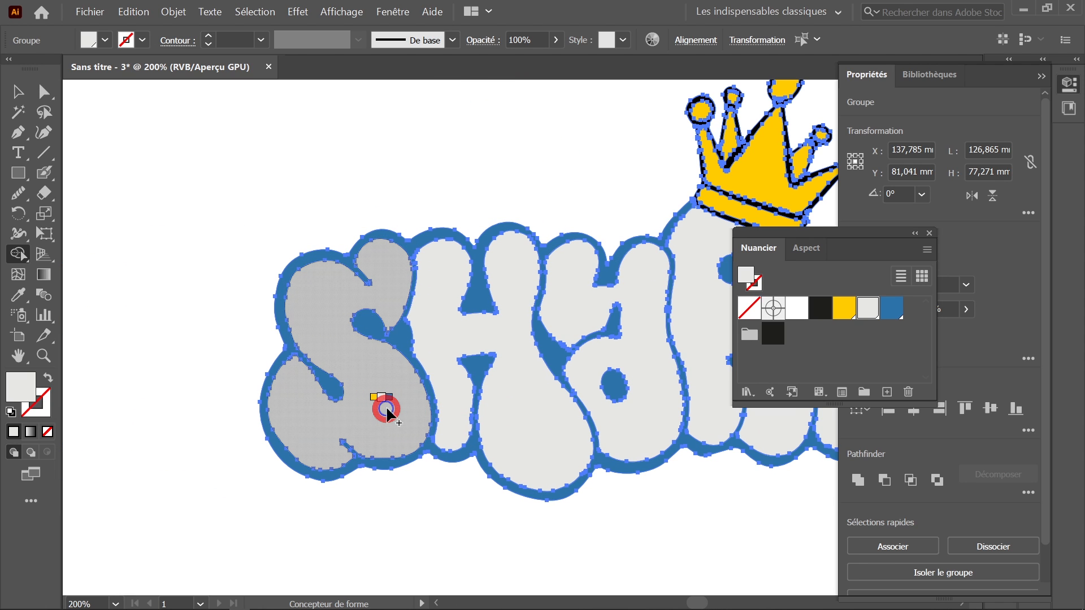
pyautogui.click(19, 93)
pyautogui.click(448, 181)
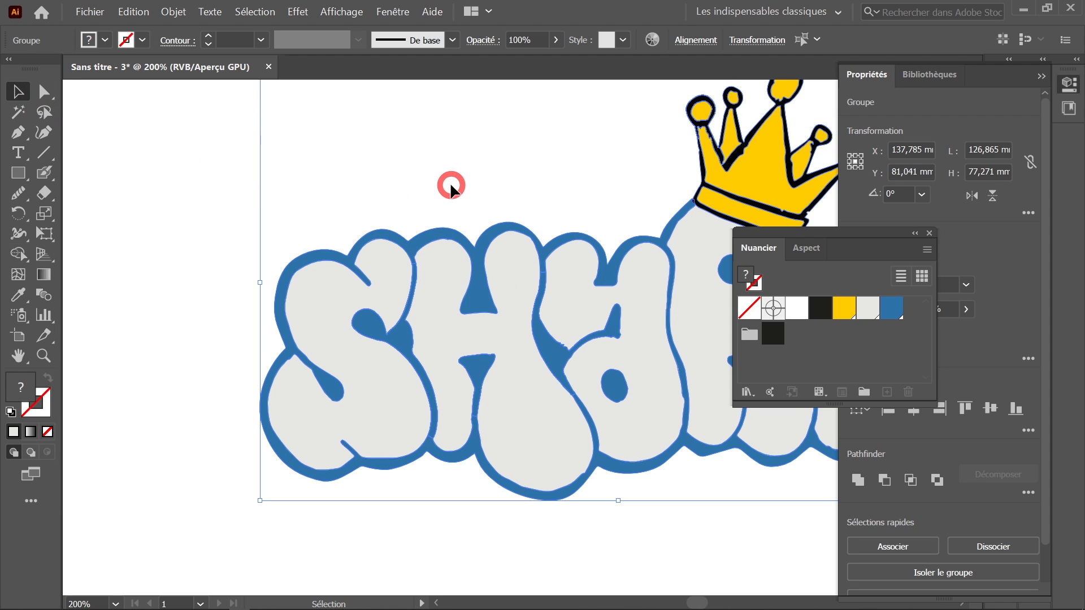
# Examine the paths of the crown and letters in Outline view and return to the colour preview
pyautogui.hscroll(7, 521, 199)
pyautogui.keyDown('ctrl'); pyautogui.keyDown('alt'); pyautogui.click(471, 221); pyautogui.keyUp('alt'); pyautogui.keyUp('ctrl')
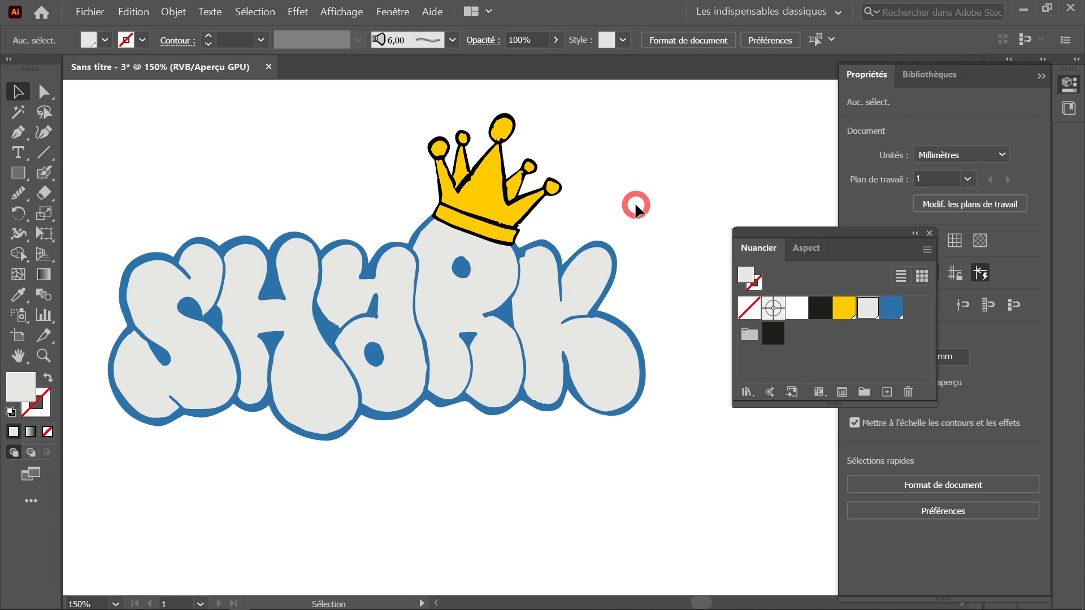
pyautogui.press('ctrl')
pyautogui.hotkey('ctrl', 'y')
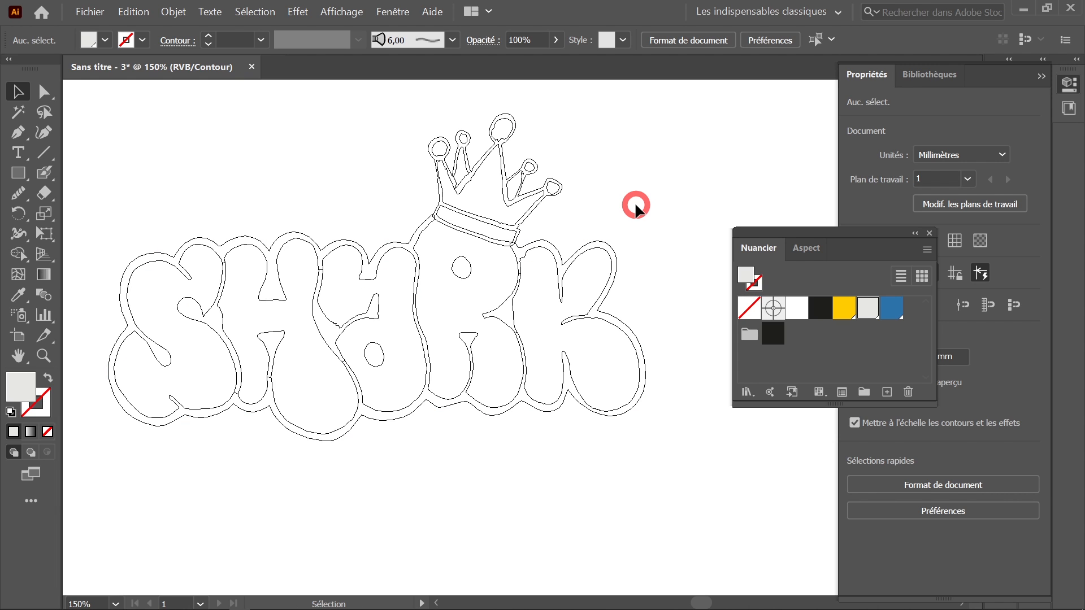
pyautogui.hotkey('ctrl', 'space')
pyautogui.keyDown('ctrl'); pyautogui.click(553, 239); pyautogui.keyUp('ctrl')
pyautogui.keyDown('ctrl'); pyautogui.click(476, 310); pyautogui.keyUp('ctrl')
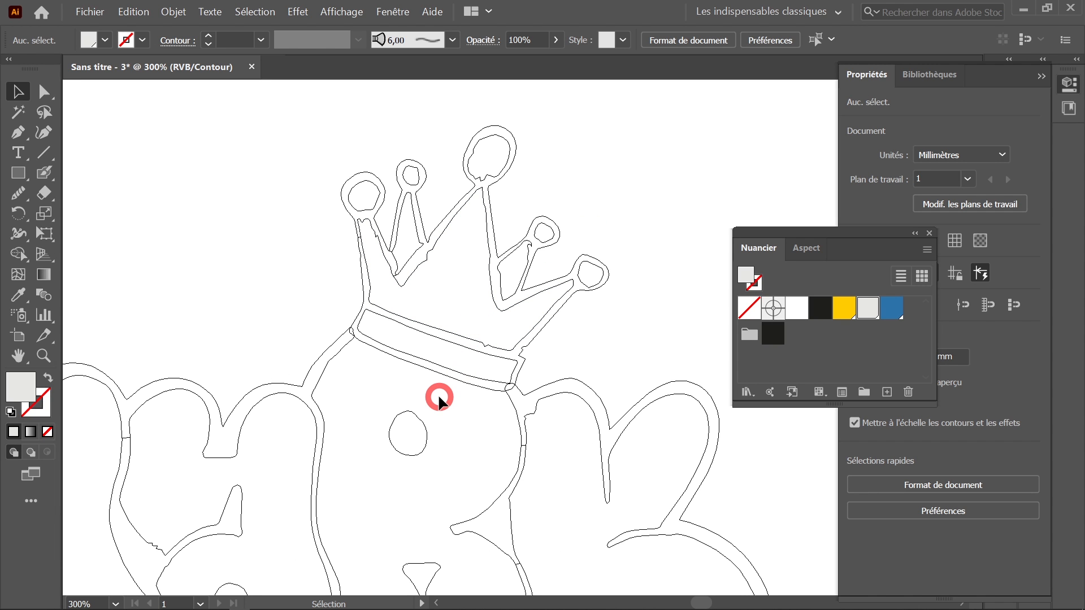
pyautogui.hotkey('ctrl', 'y')
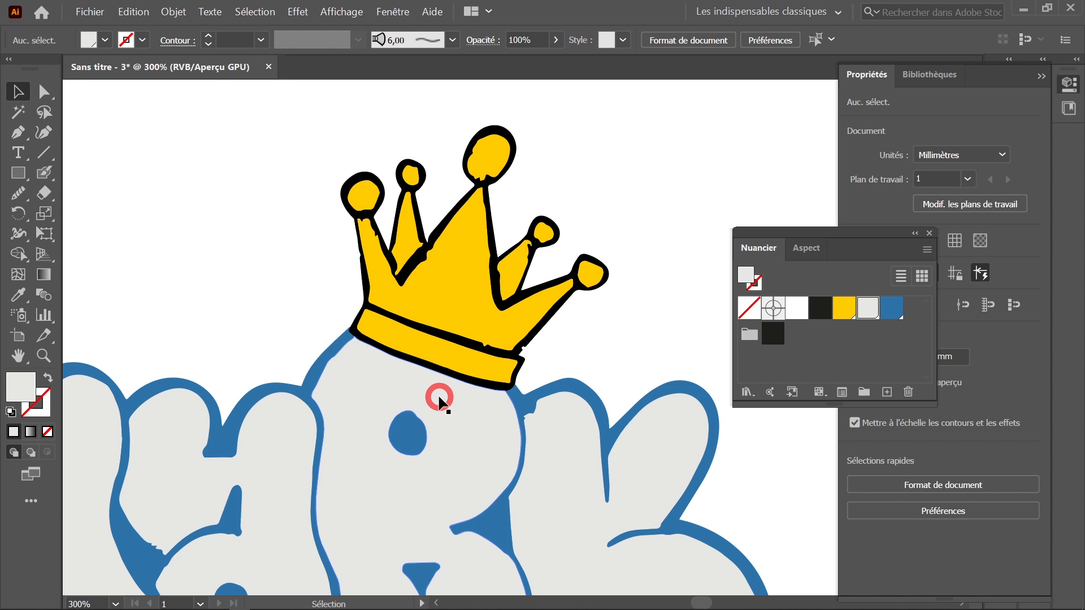
pyautogui.keyDown('ctrl'); pyautogui.keyDown('alt'); pyautogui.click(483, 408); pyautogui.keyUp('alt'); pyautogui.keyUp('ctrl')
pyautogui.keyDown('ctrl'); pyautogui.keyDown('alt'); pyautogui.click(484, 410); pyautogui.keyUp('alt'); pyautogui.keyUp('ctrl')
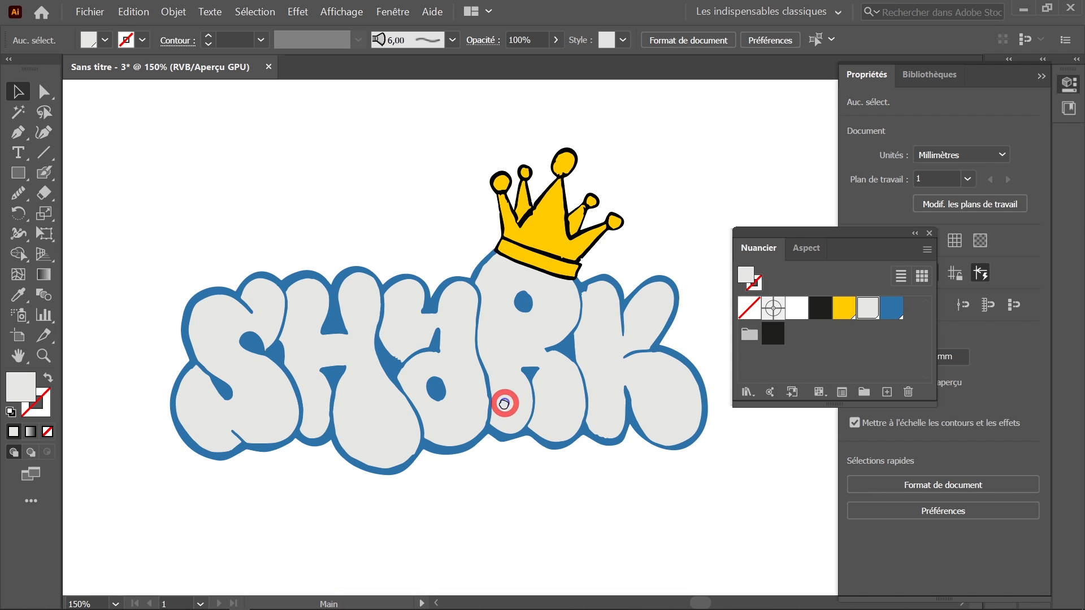